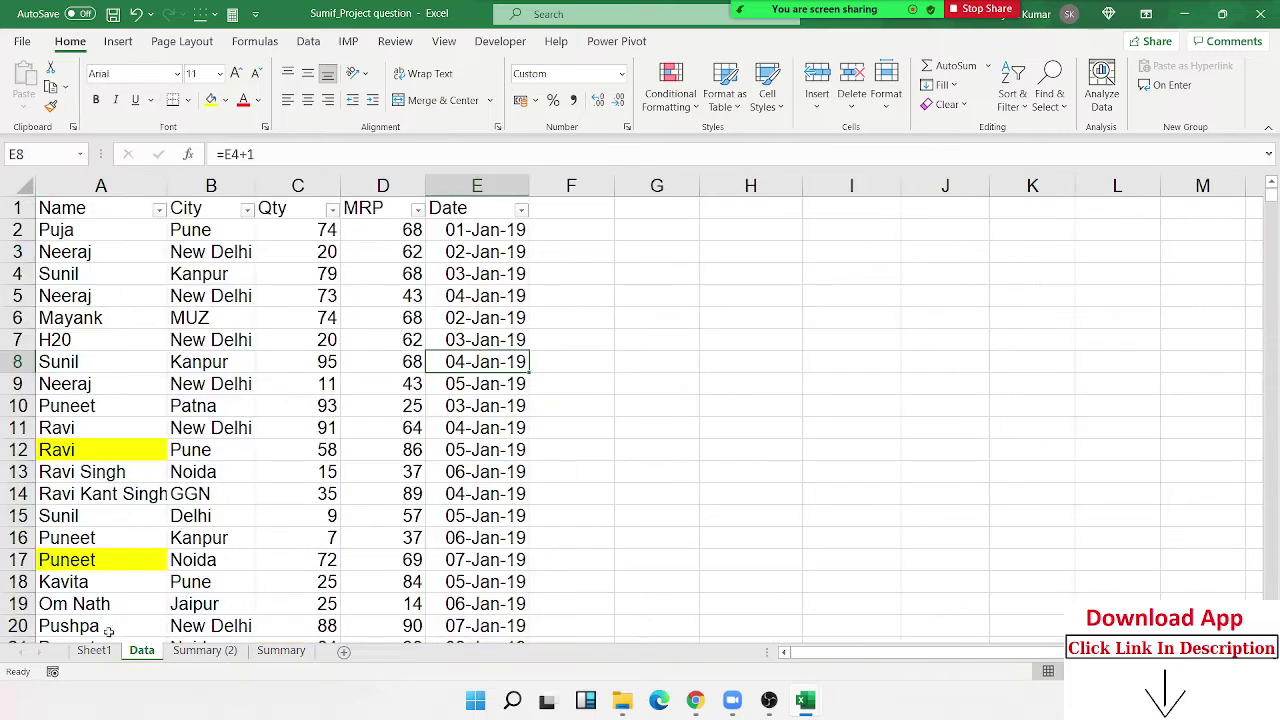
Step: Enter the month label JAN in cell G4 of the Data sheet
left_click(454, 282)
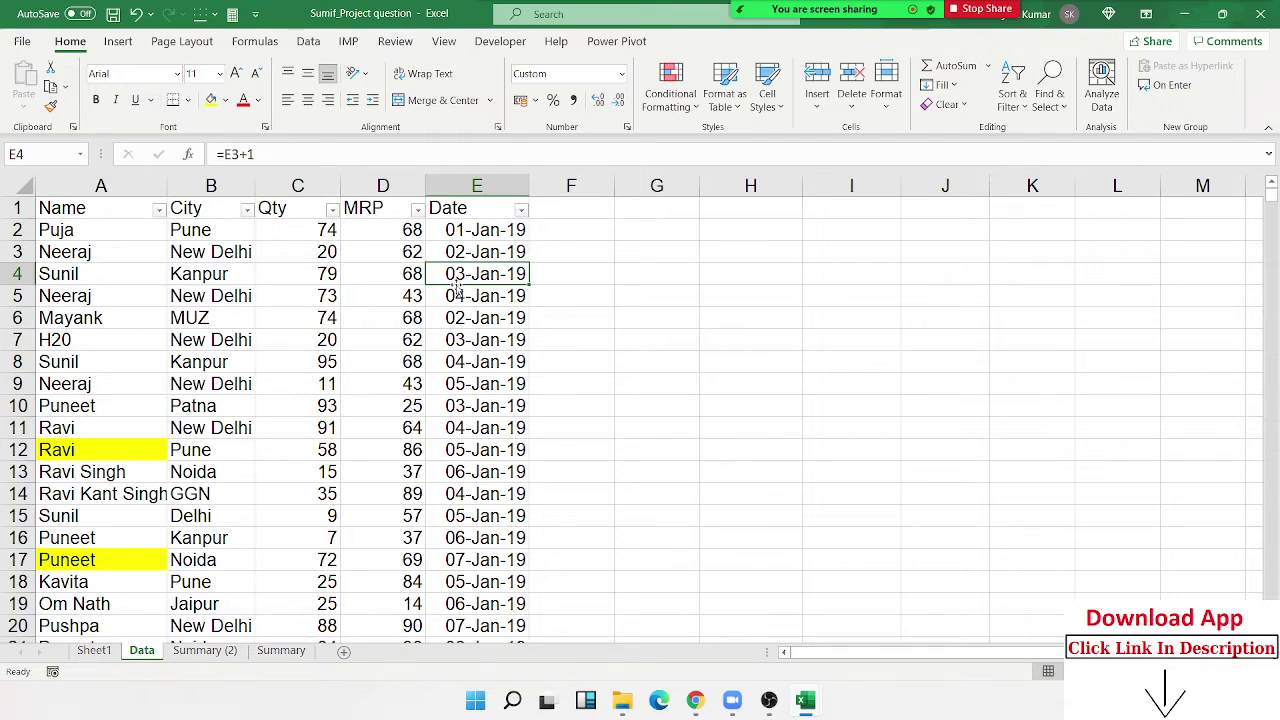
left_click(646, 270)
type("JAN")
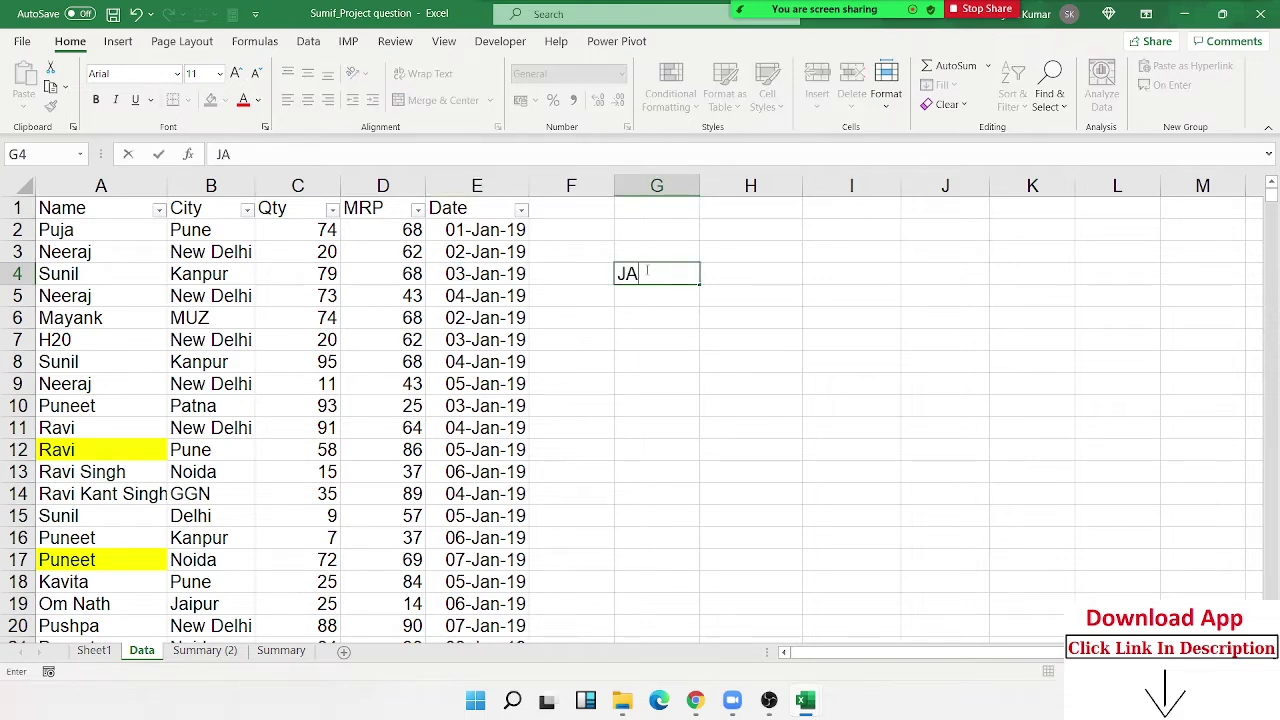
left_click(512, 405)
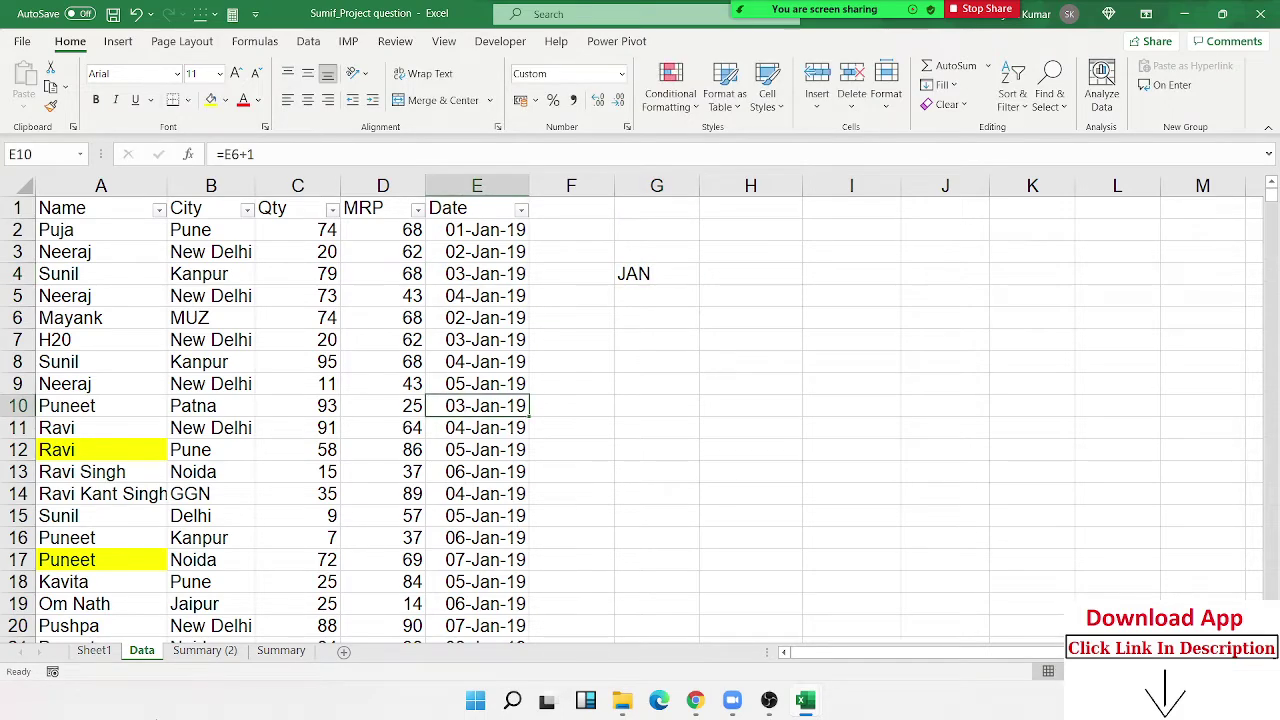
Step: Compare the month names in the Summary (2) sheet and the JAN label with the full dates in the Data sheet's Date column
left_click(204, 650)
left_click_drag(62, 233, 60, 279)
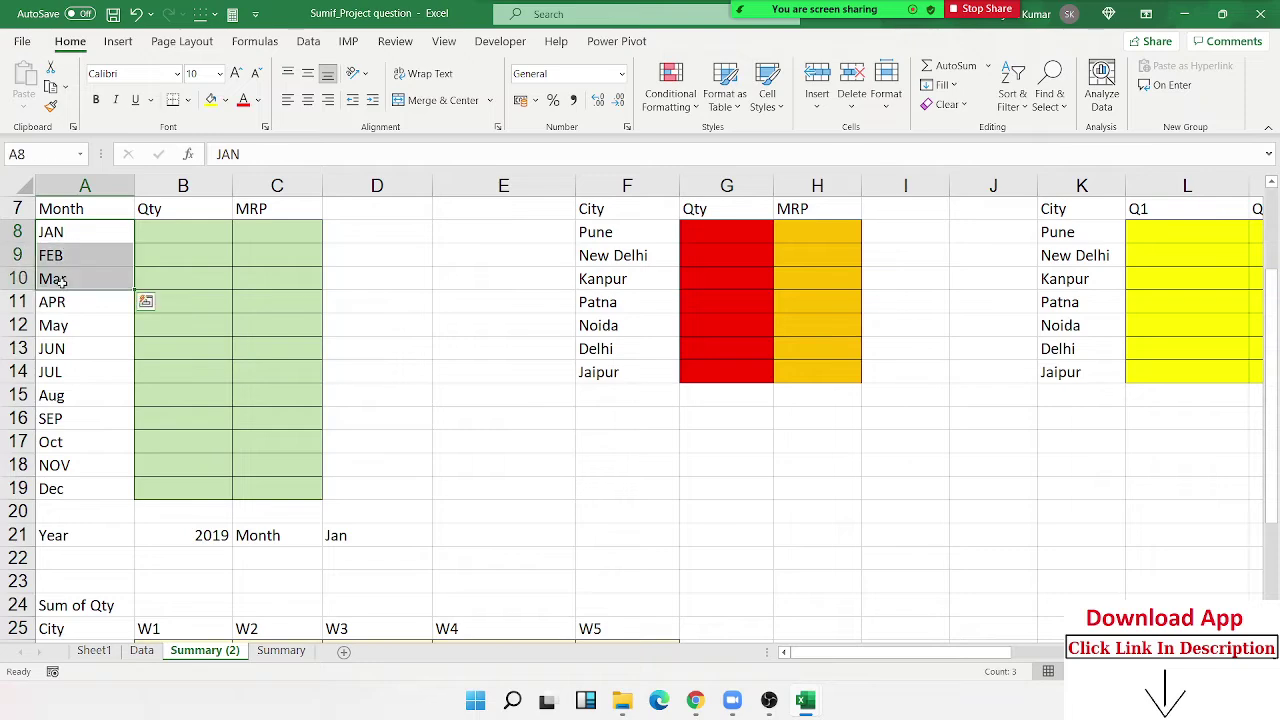
left_click(142, 651)
left_click(650, 298)
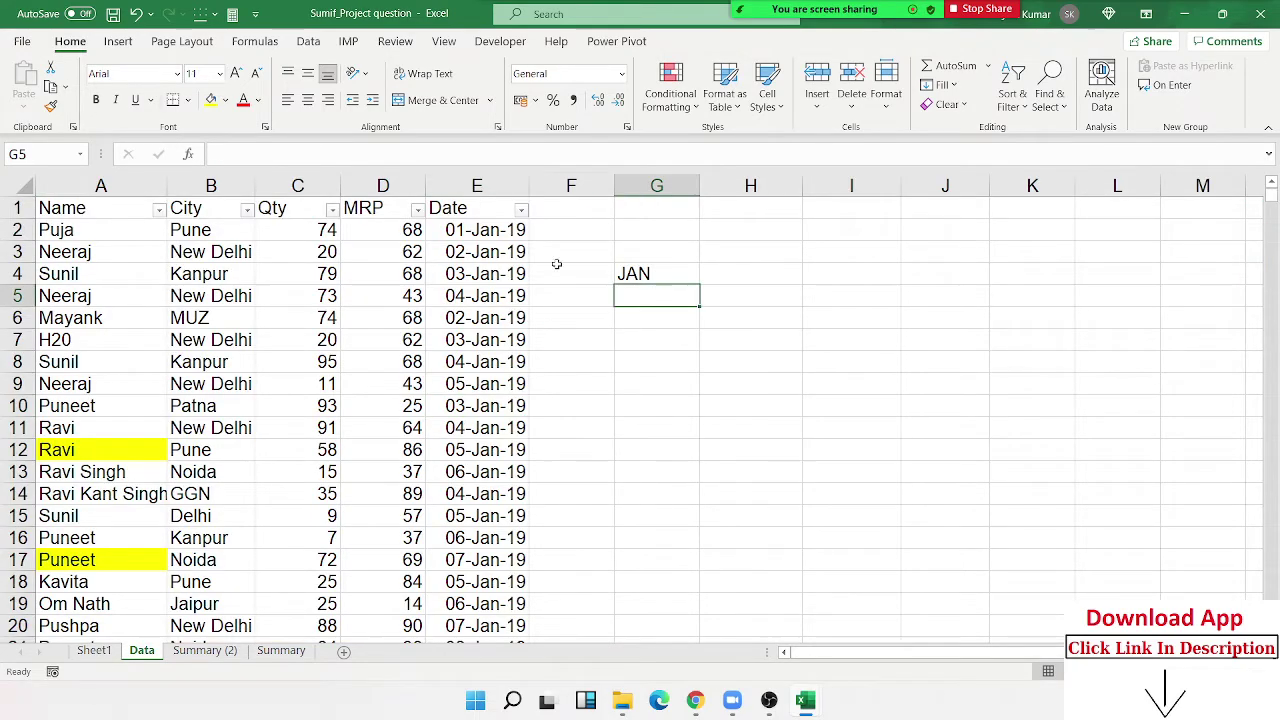
left_click(458, 192)
left_click(651, 280)
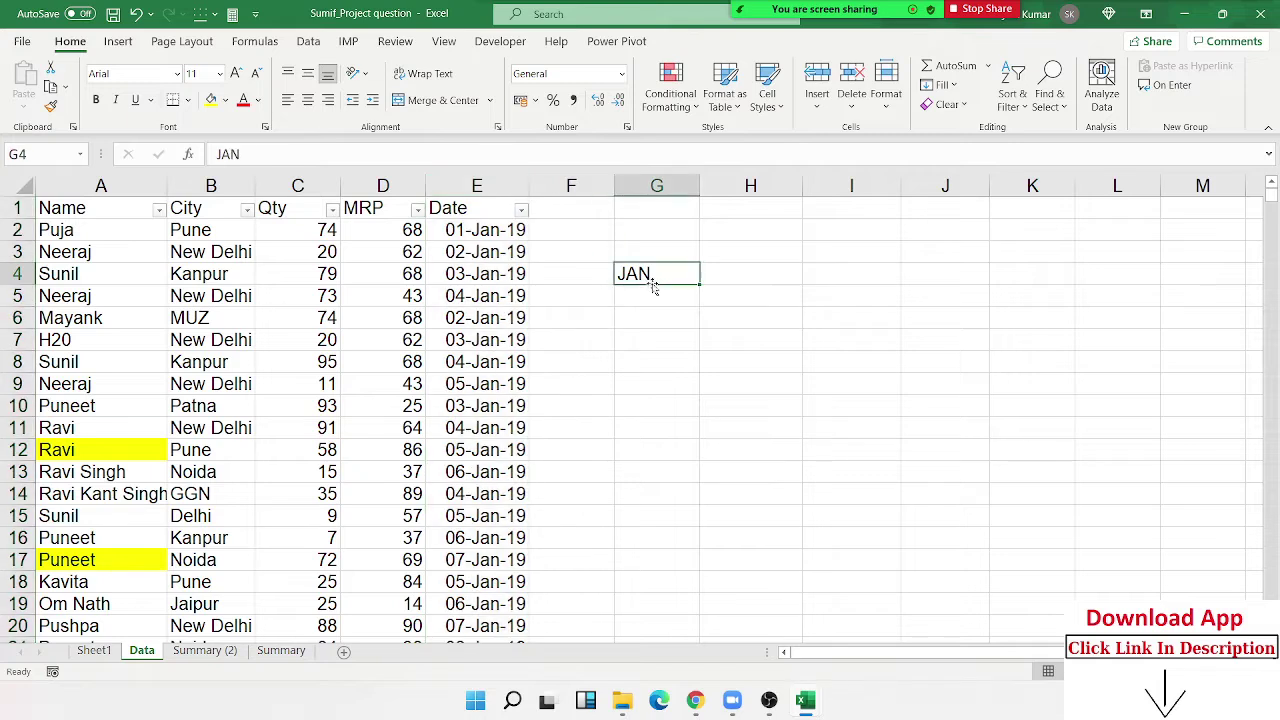
left_click_drag(486, 238, 484, 338)
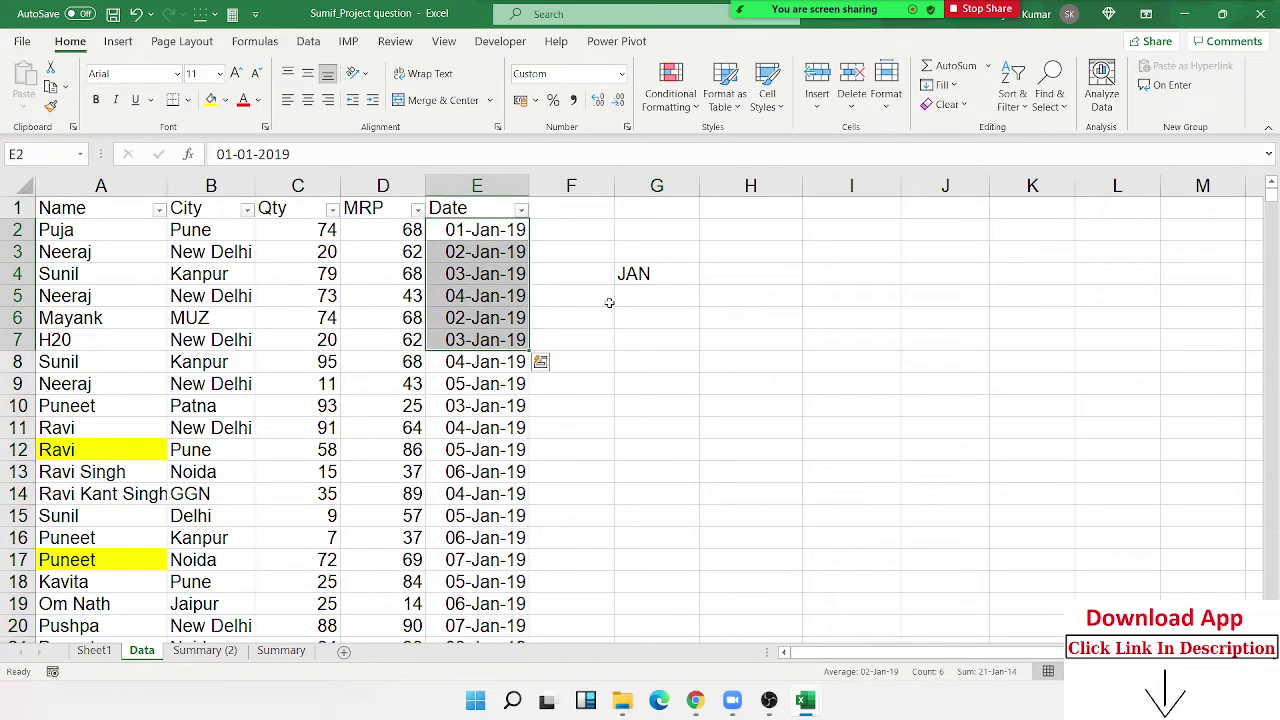
left_click(622, 296)
left_click(641, 278)
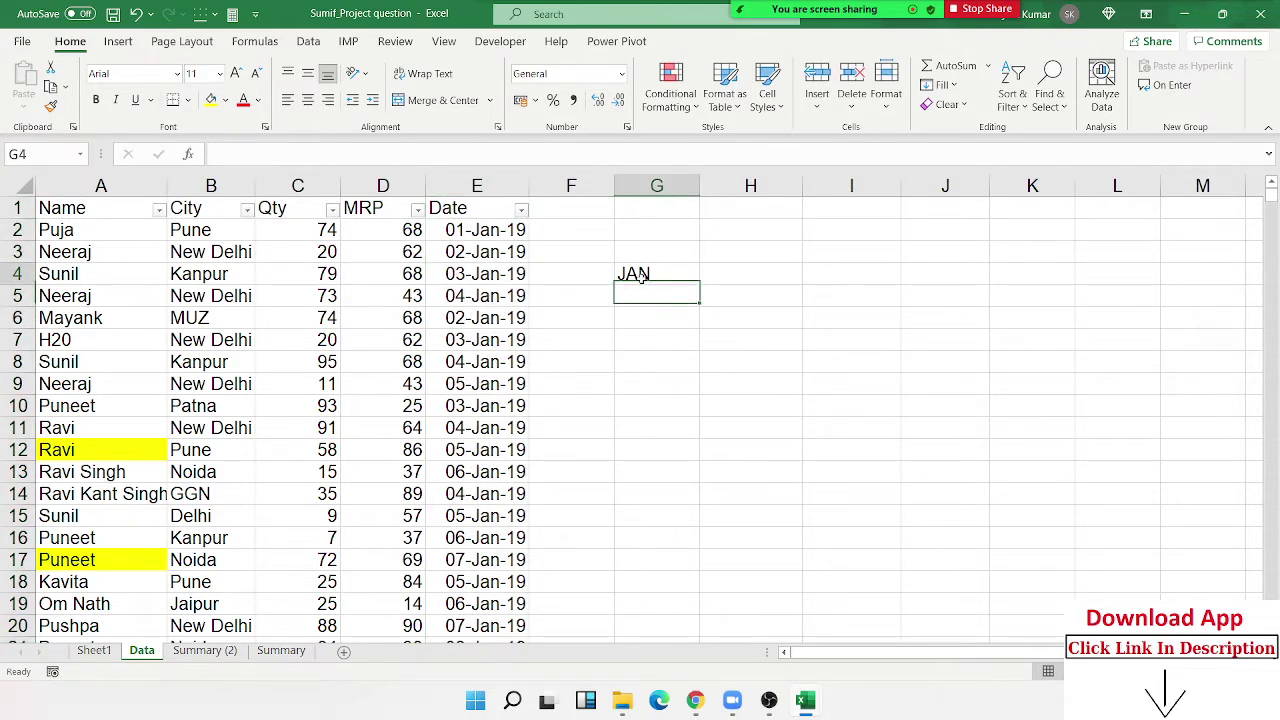
Step: Build the month's start date in G5 with the formula ="1-"&G4&"-2021" and fit column G to its contents
left_click(655, 290)
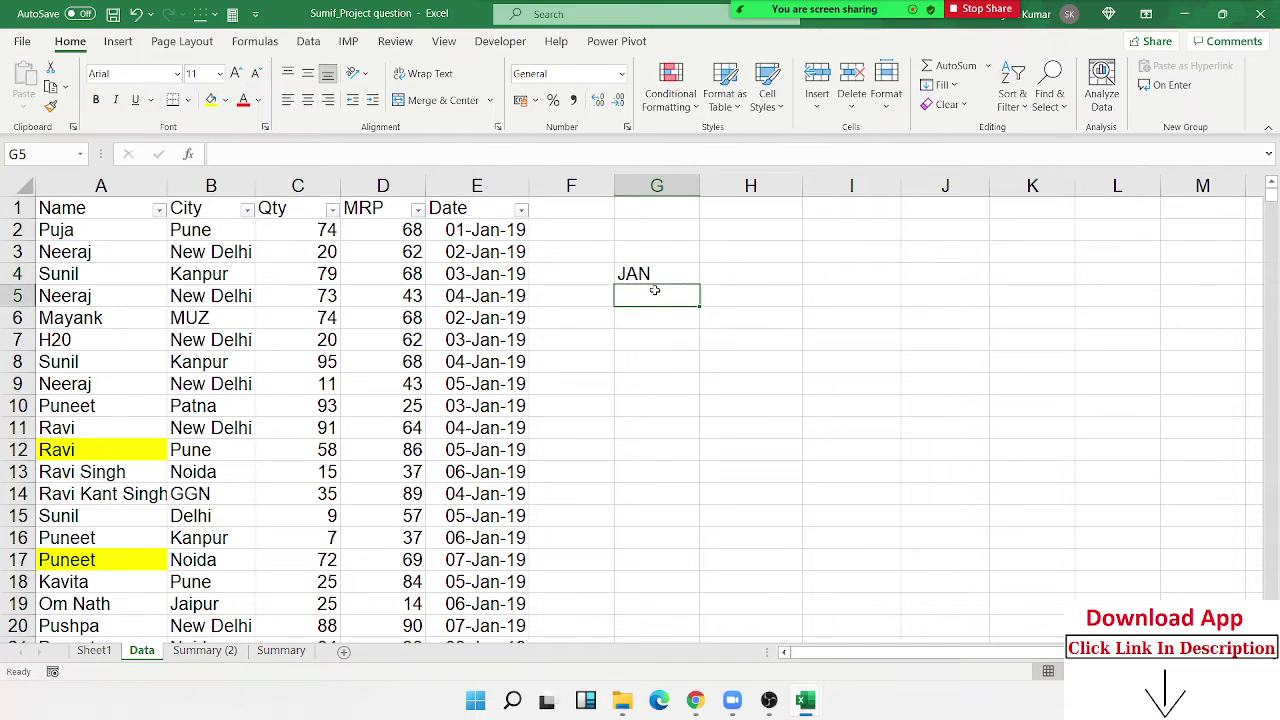
type("=")
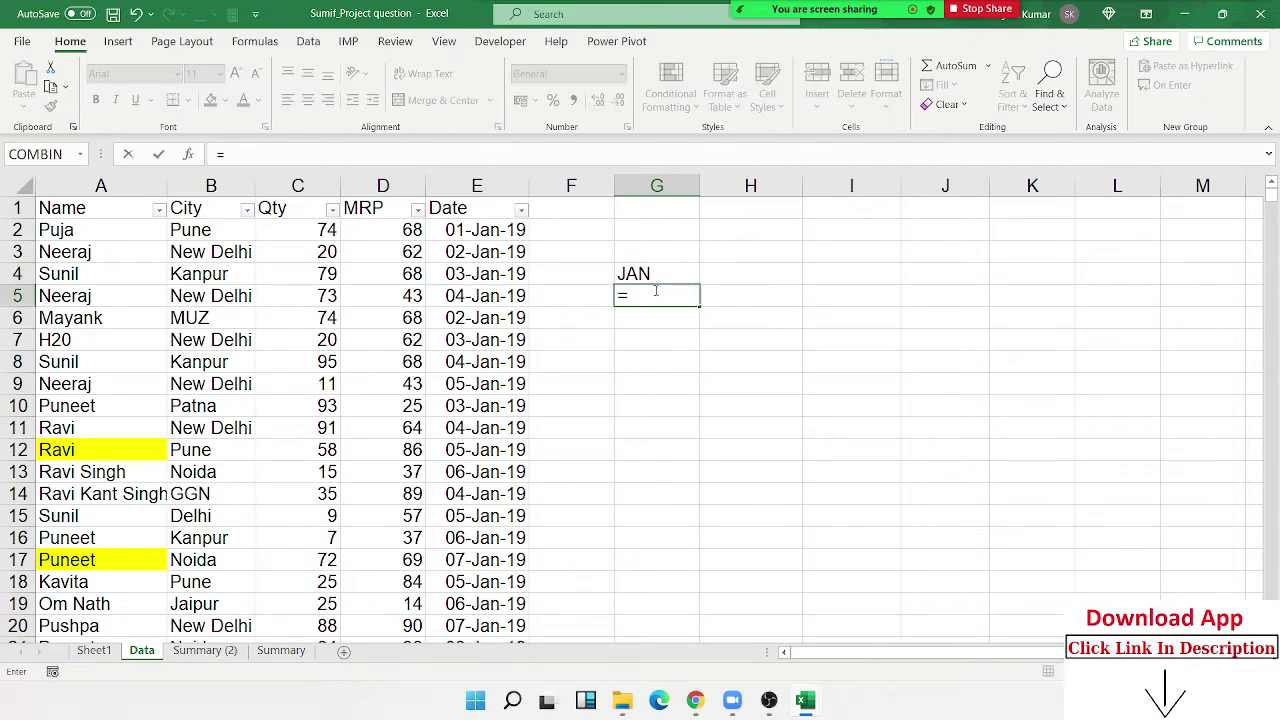
type("\"1-\"&")
left_click(662, 274)
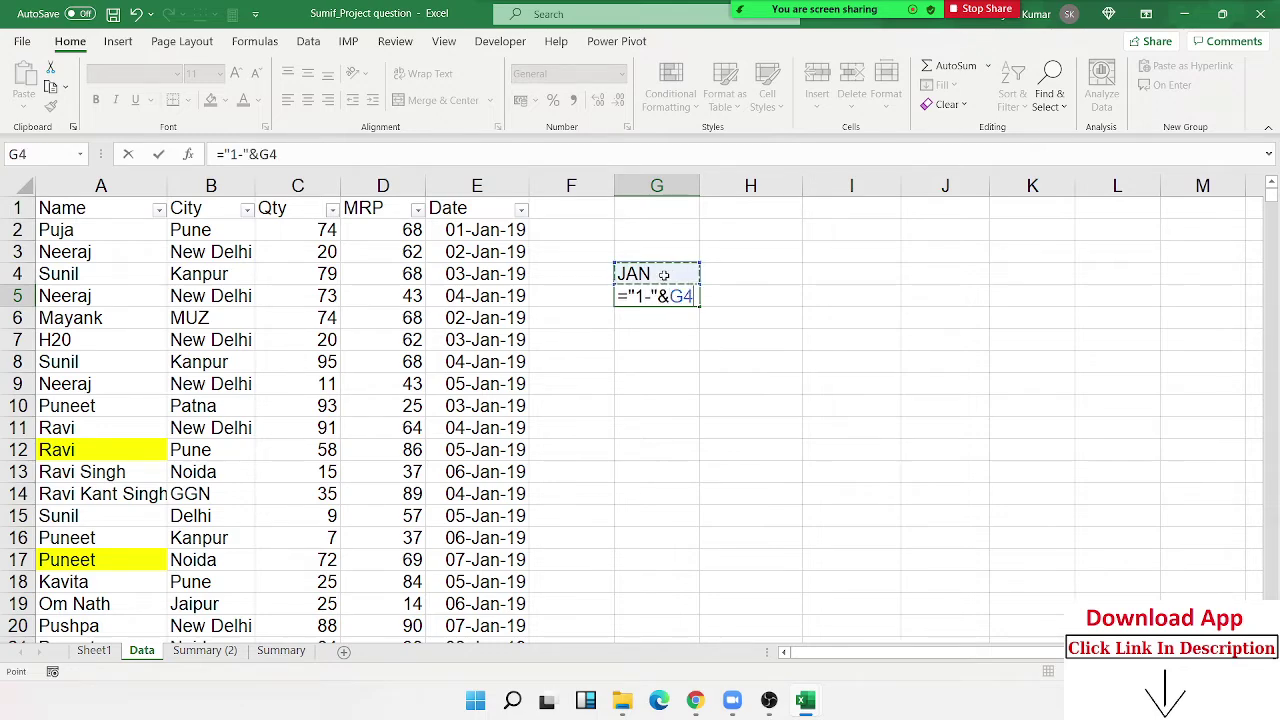
type("&")
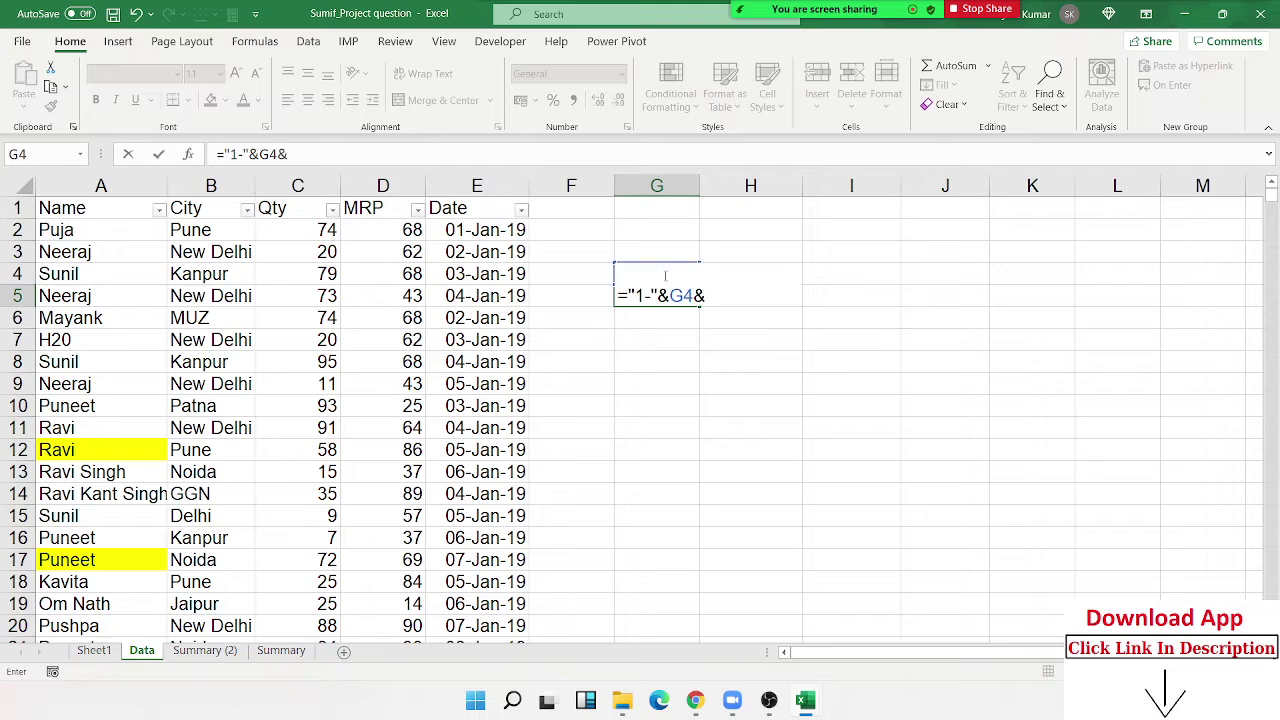
type("\"-20")
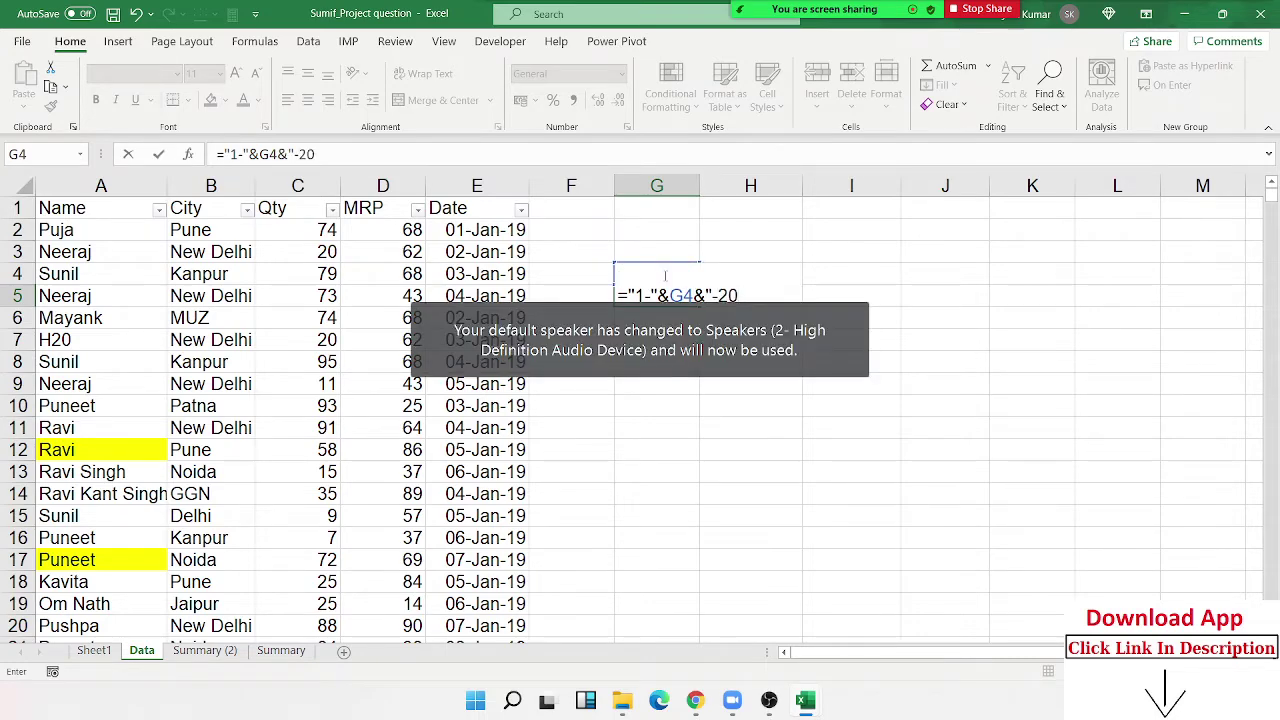
type("21\"")
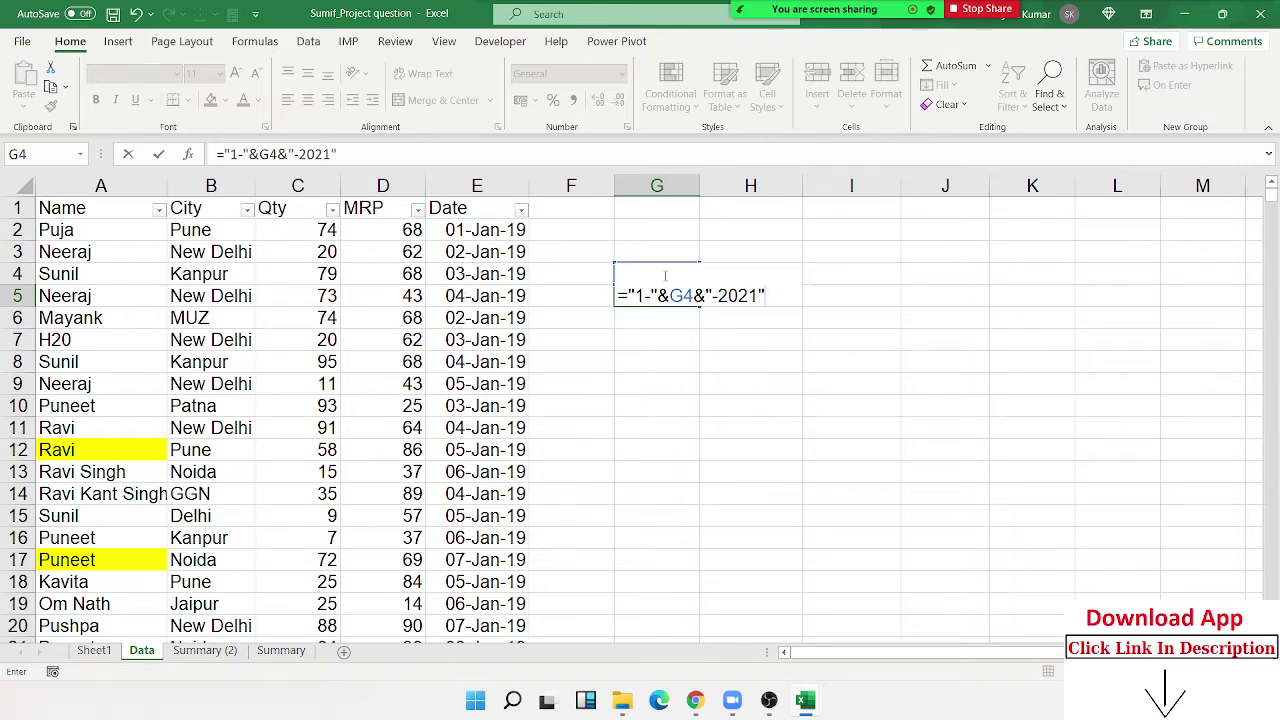
type(")")
key("Return")
key("Return")
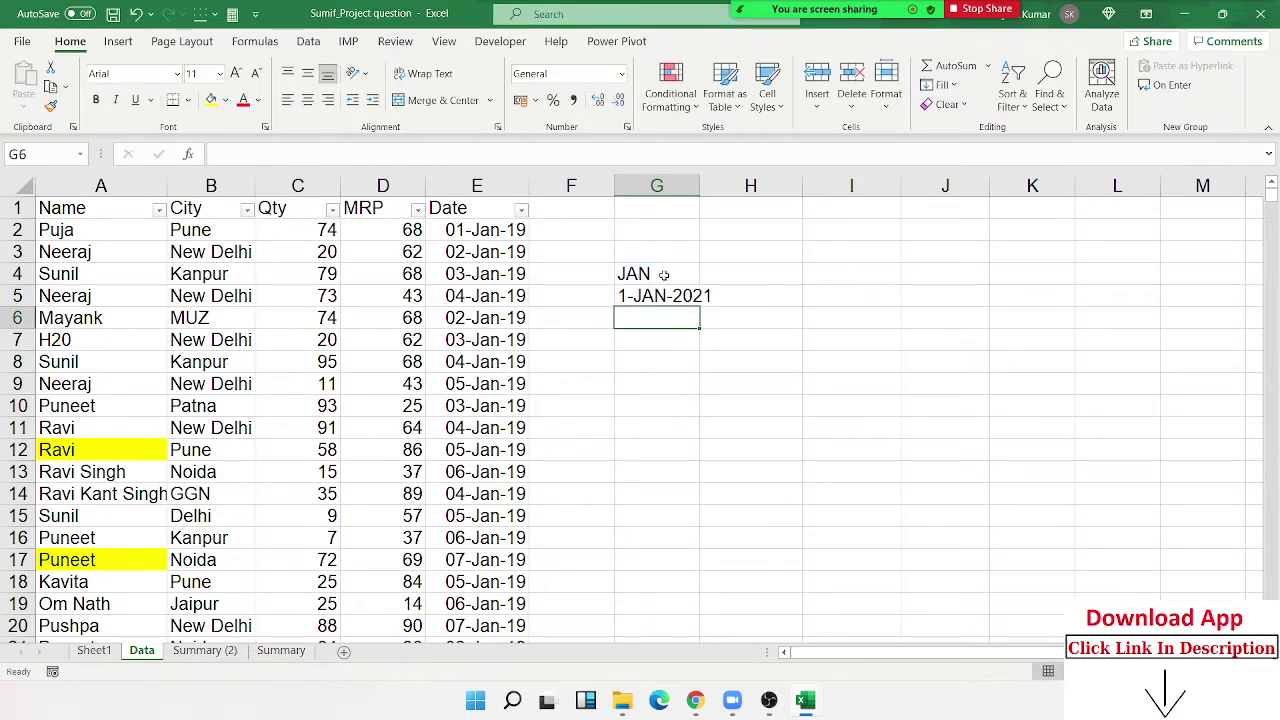
double_click(700, 186)
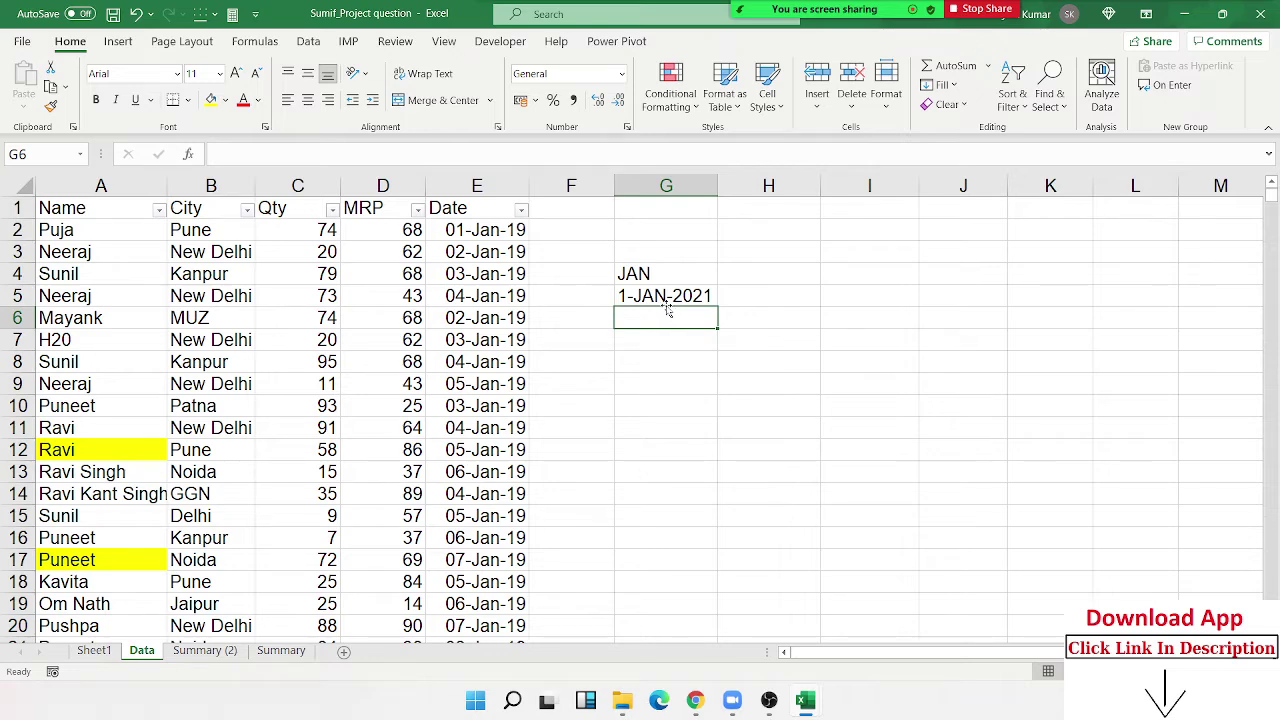
Step: Calculate the month's end date in H5 with the formula =EOMONTH(G5,0)
left_click(667, 298)
left_click(738, 300)
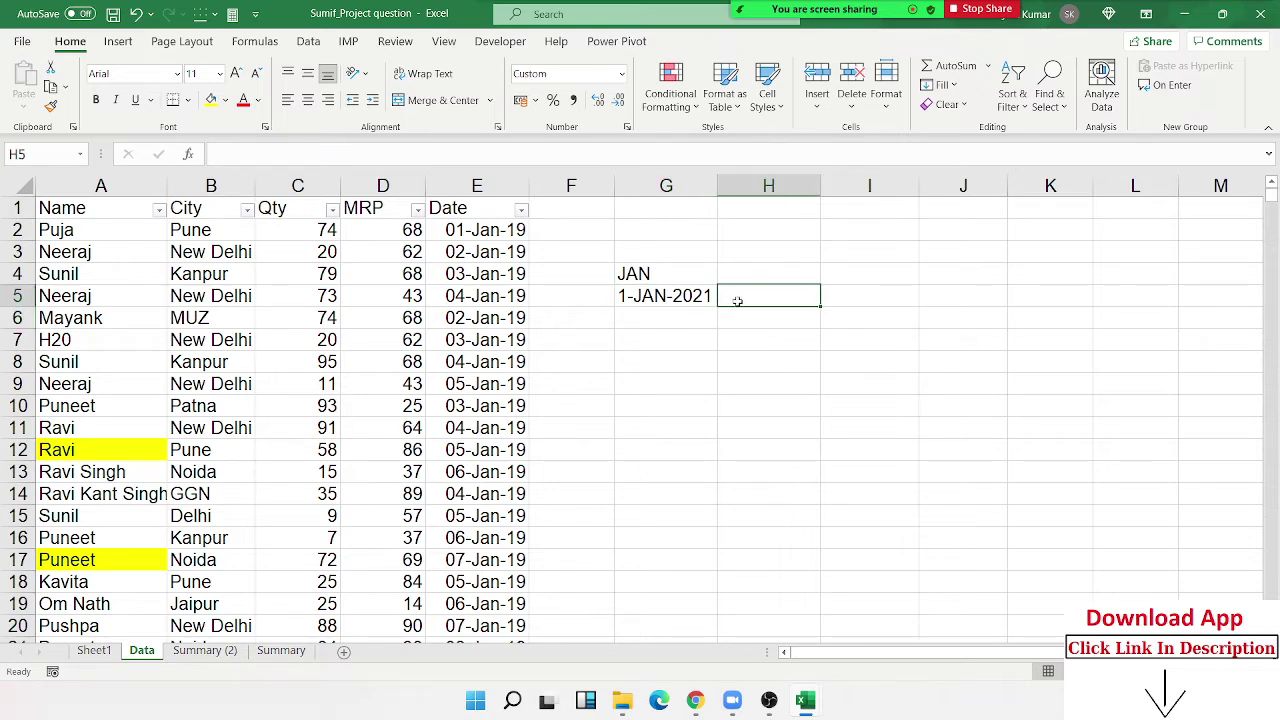
type("=eo")
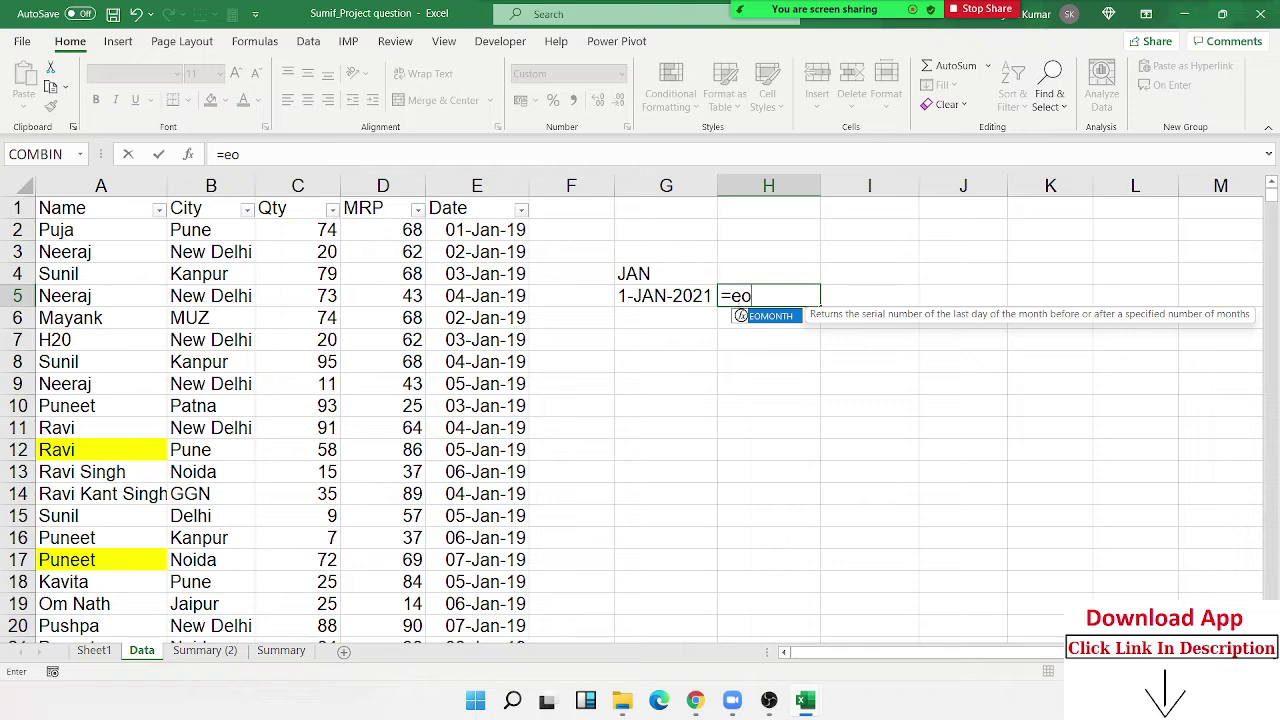
key("Tab")
key("Left")
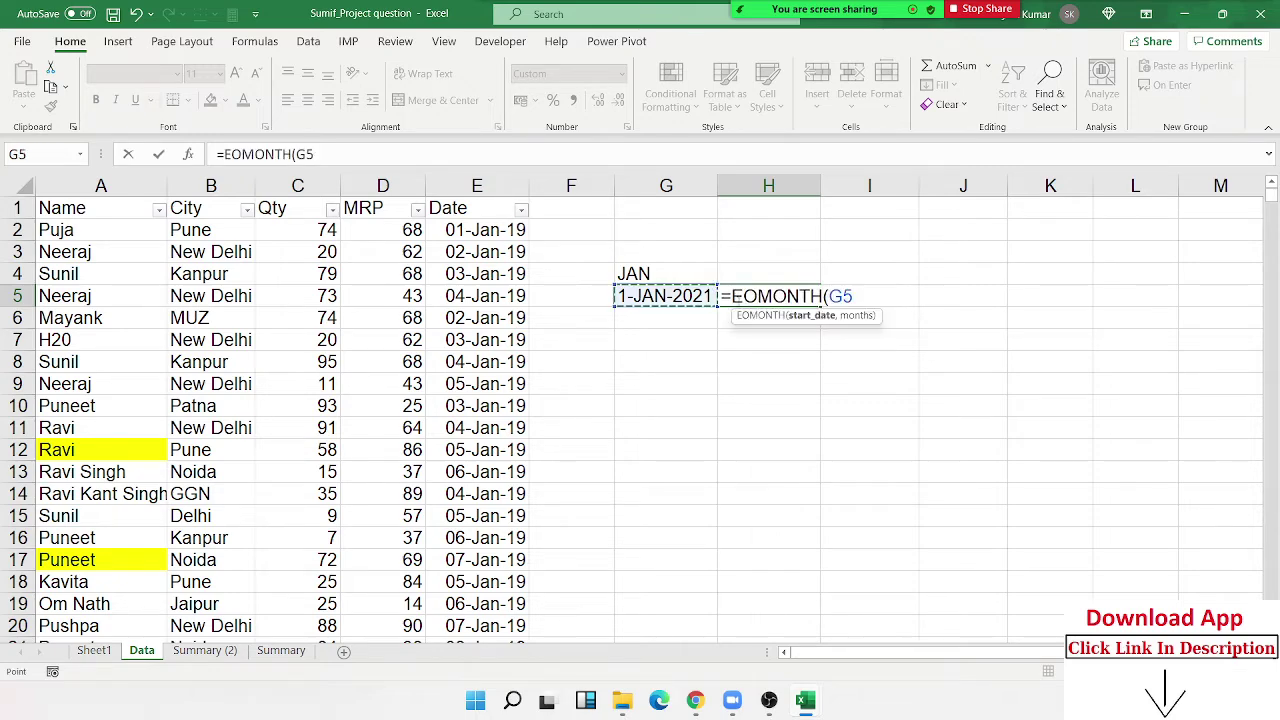
type(",0")
key("Return")
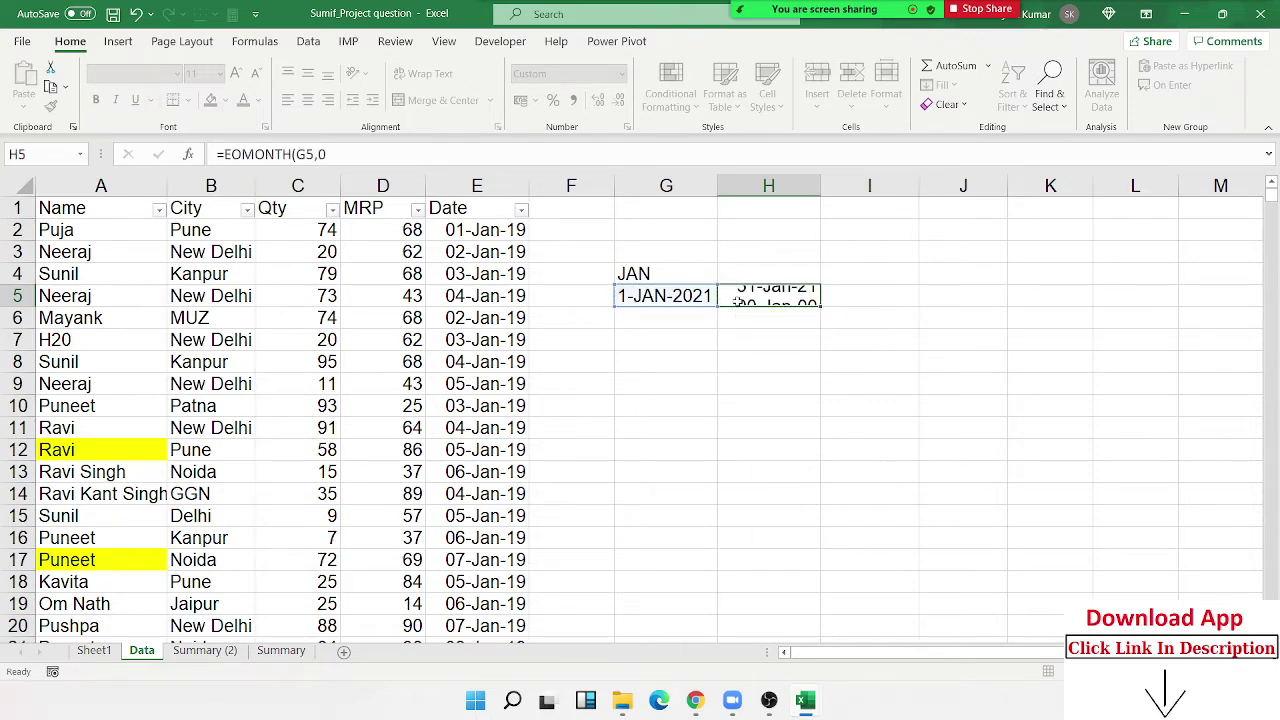
left_click(737, 300)
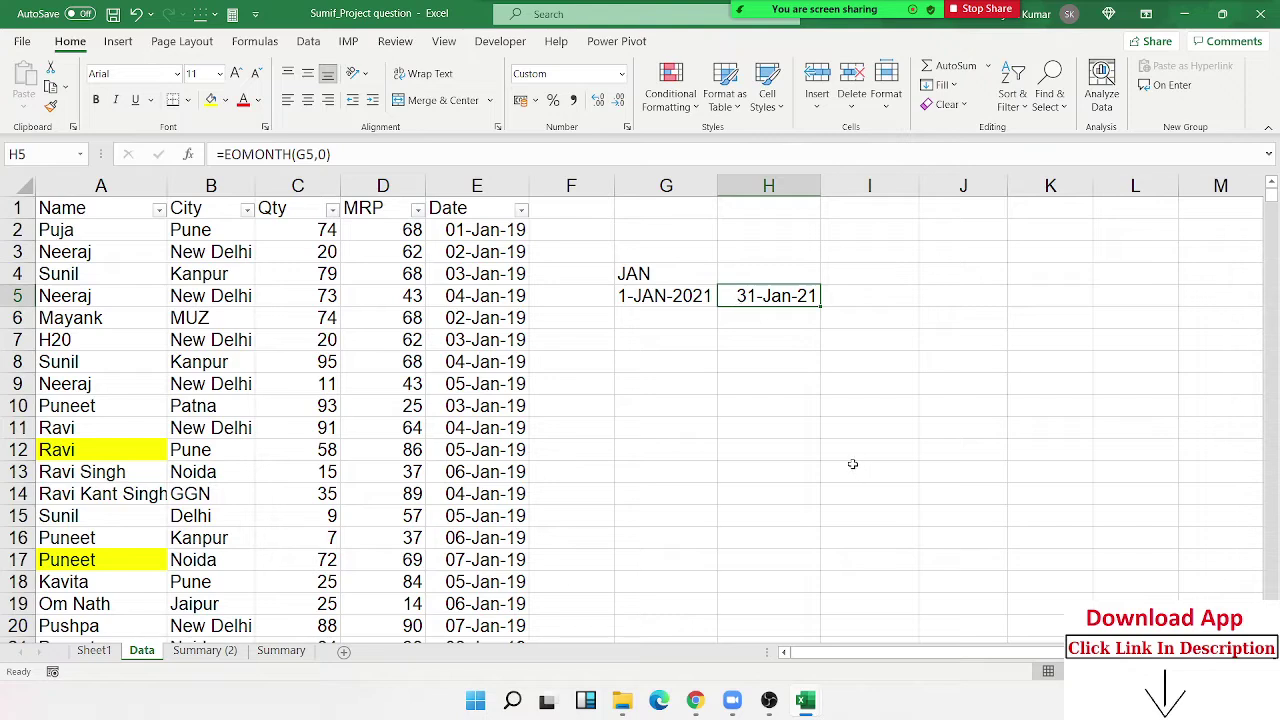
Step: Start a SUMIFS formula in G7 with the Qty column C:C as the sum range
left_click(649, 300)
left_click(740, 296)
left_click(685, 341)
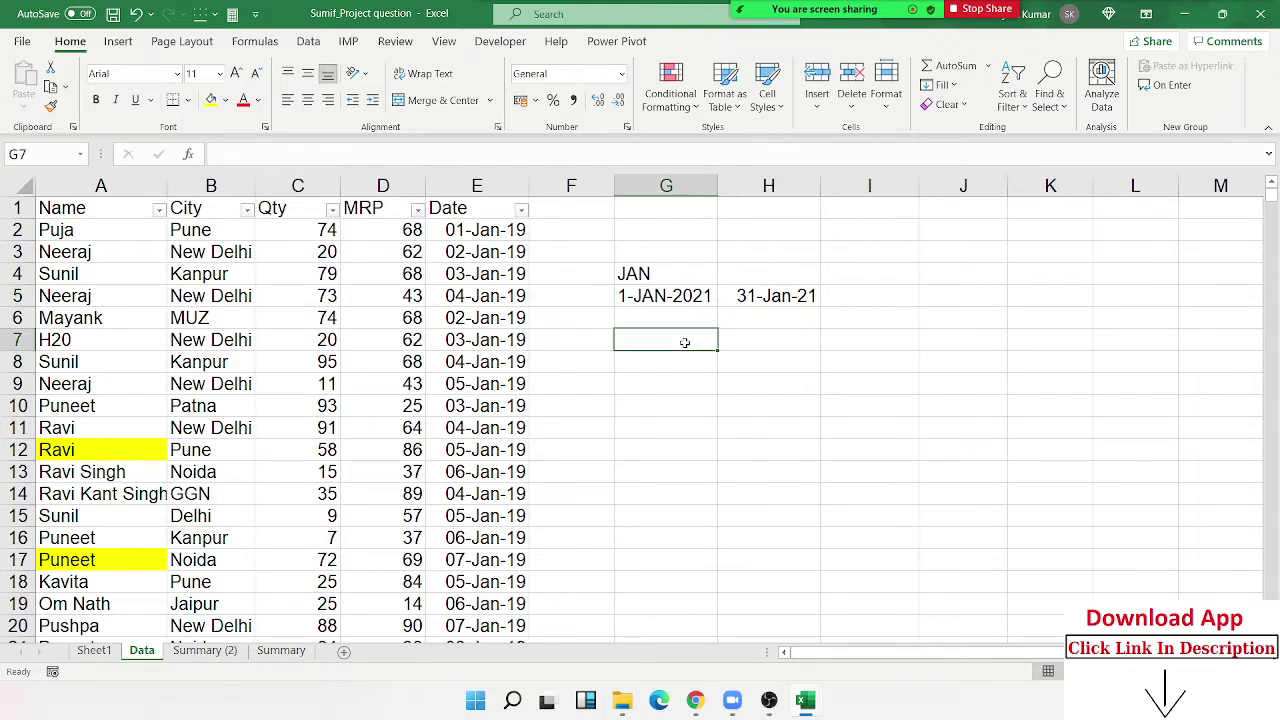
type("=sum")
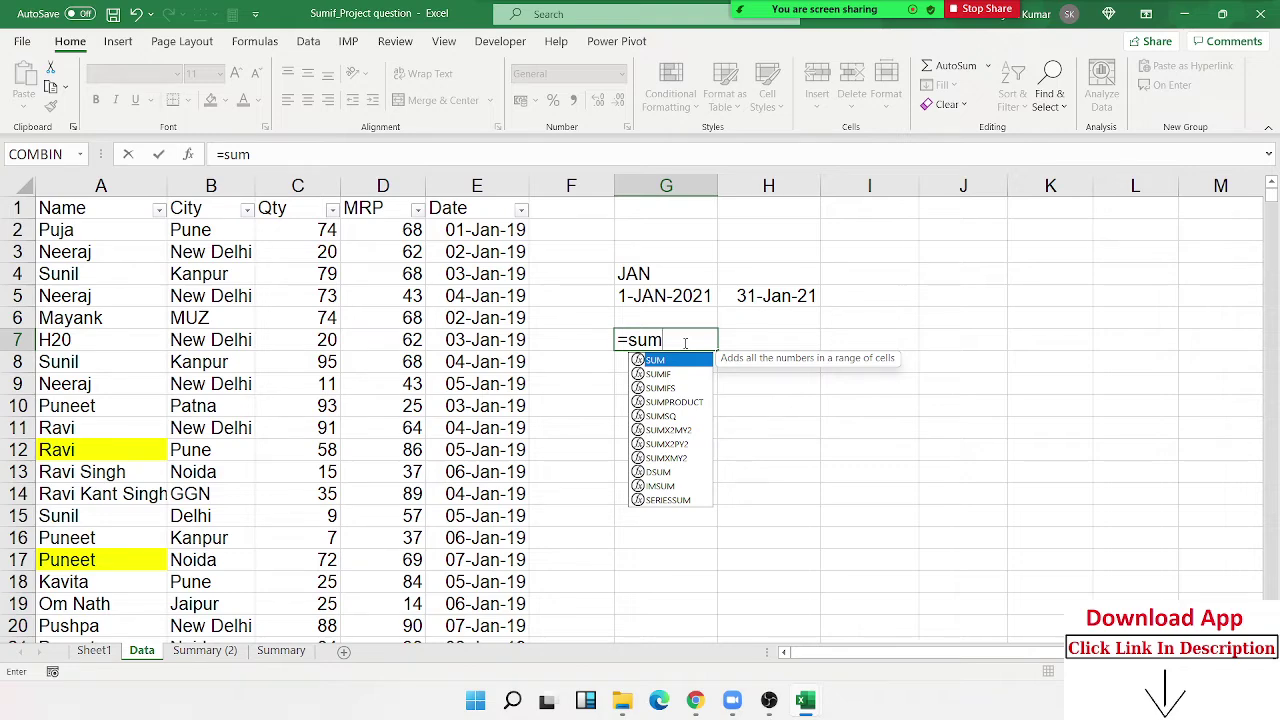
key("Down")
key("Down")
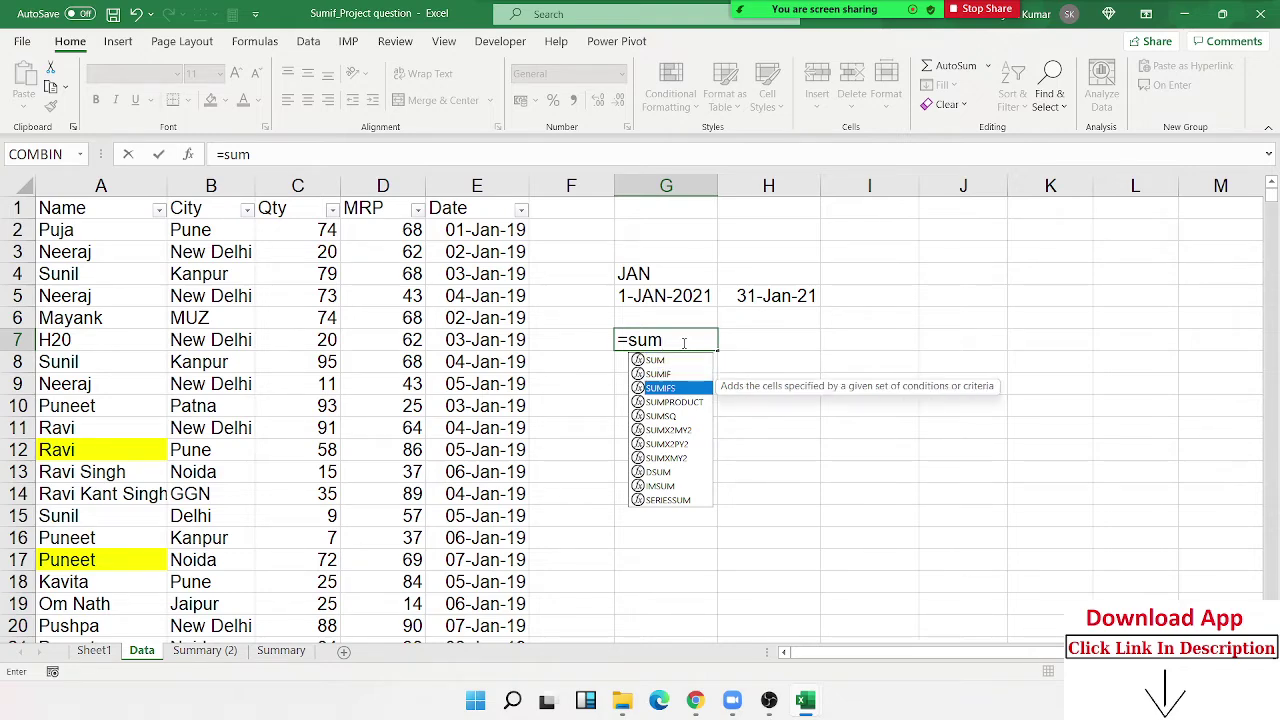
key("Tab")
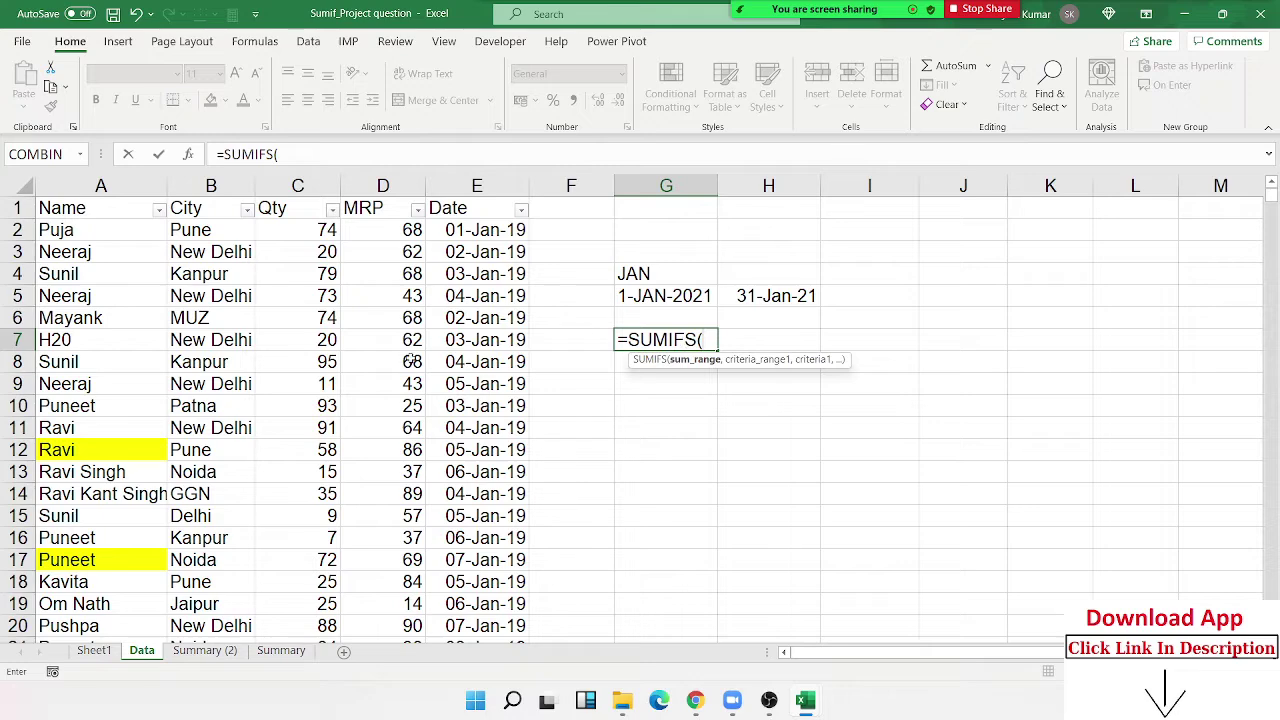
left_click(319, 186)
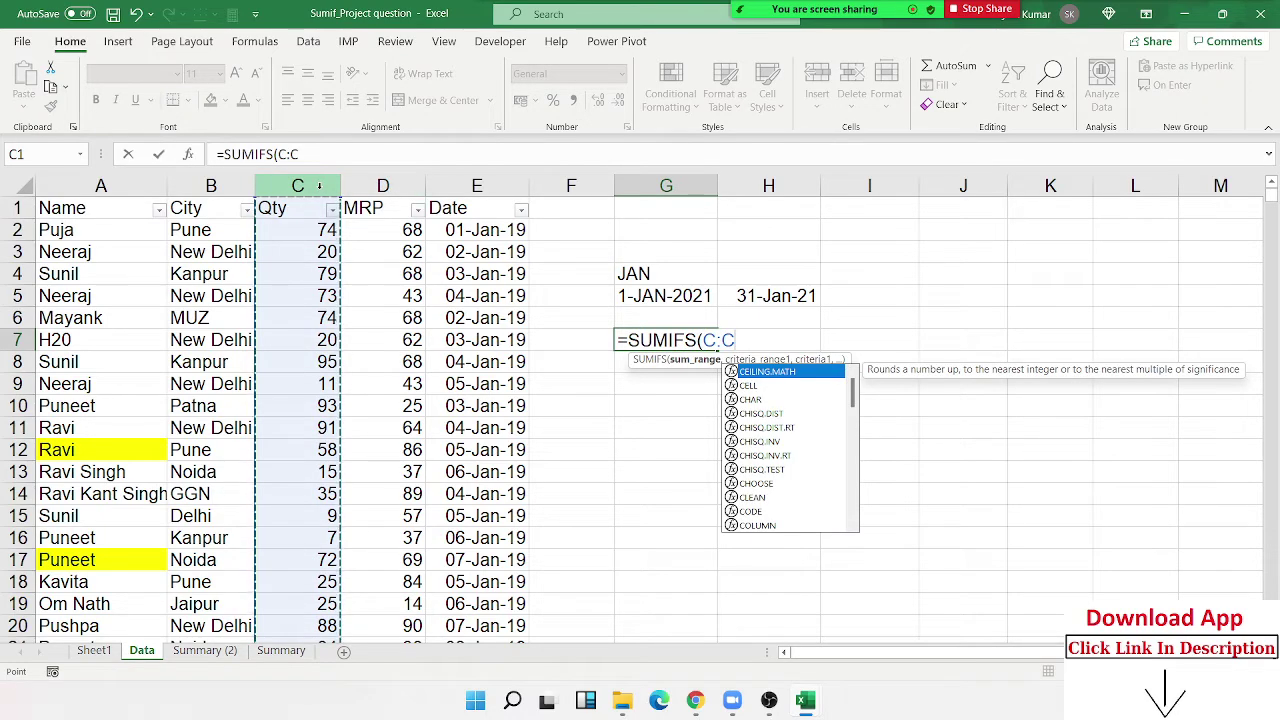
type(",")
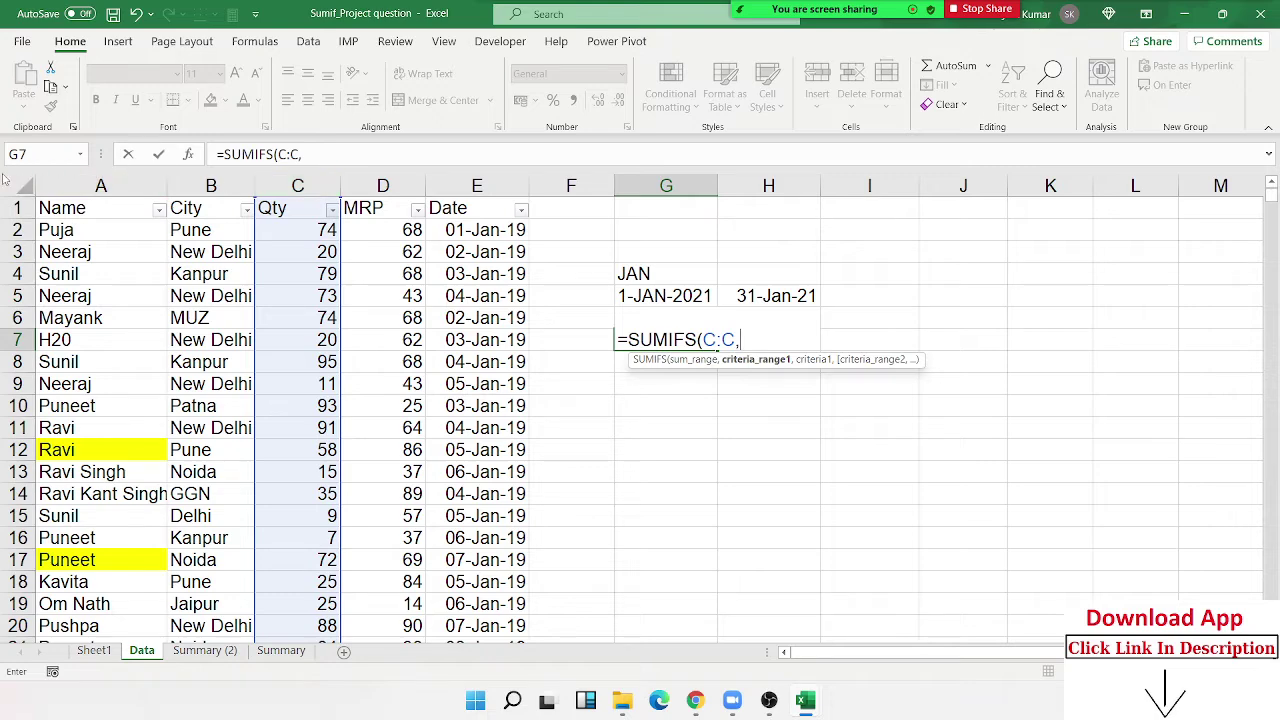
Step: Add the first SUMIFS condition, matching Date column E:E against ">="&G5
left_click(58, 187)
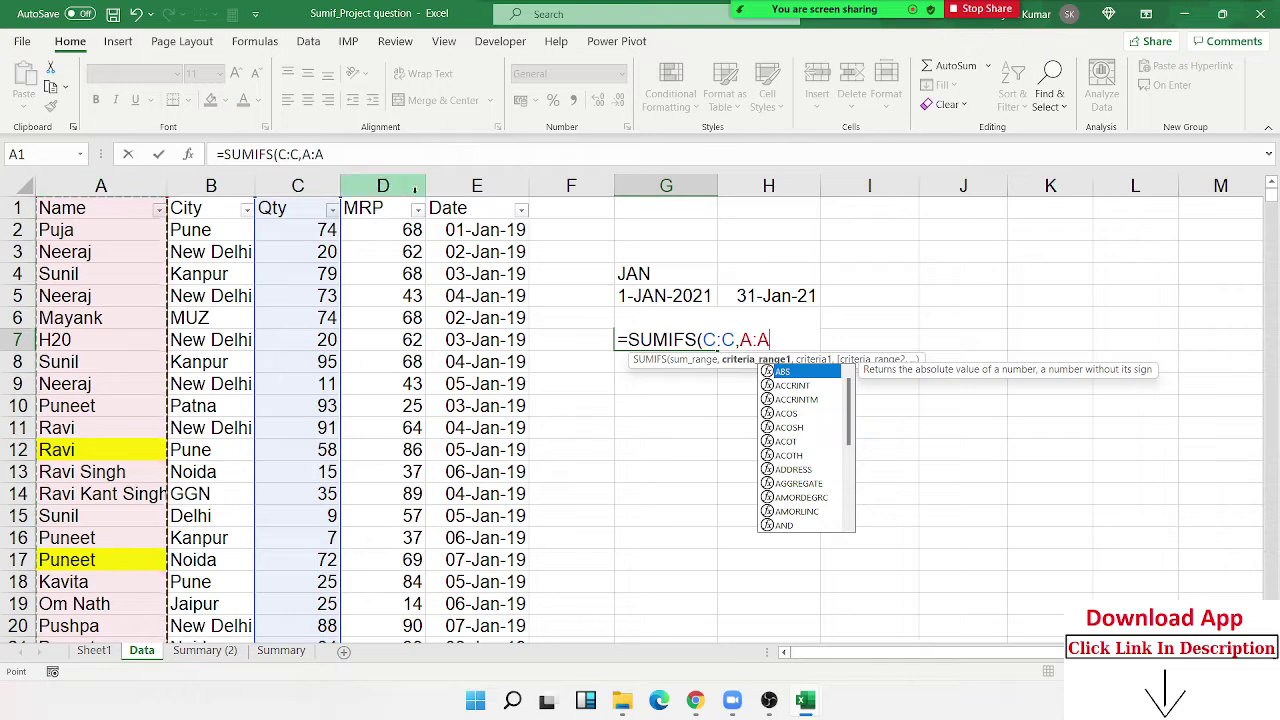
left_click(433, 187)
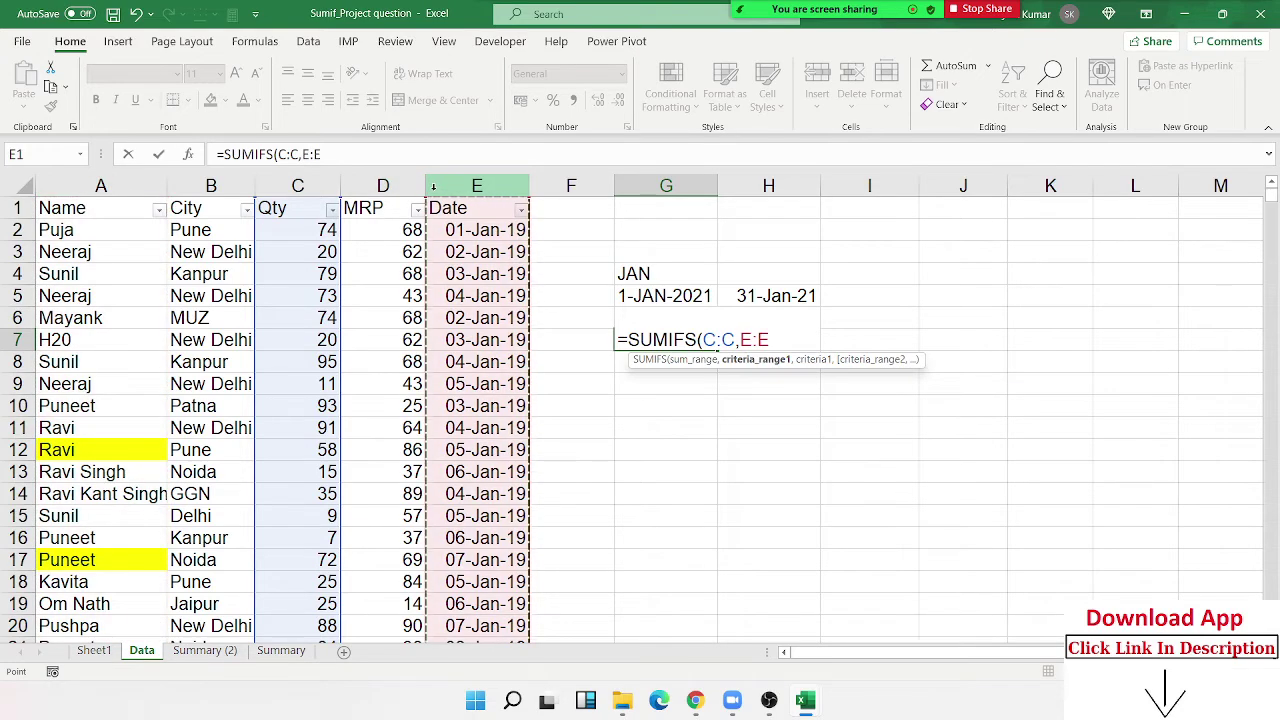
type(",")
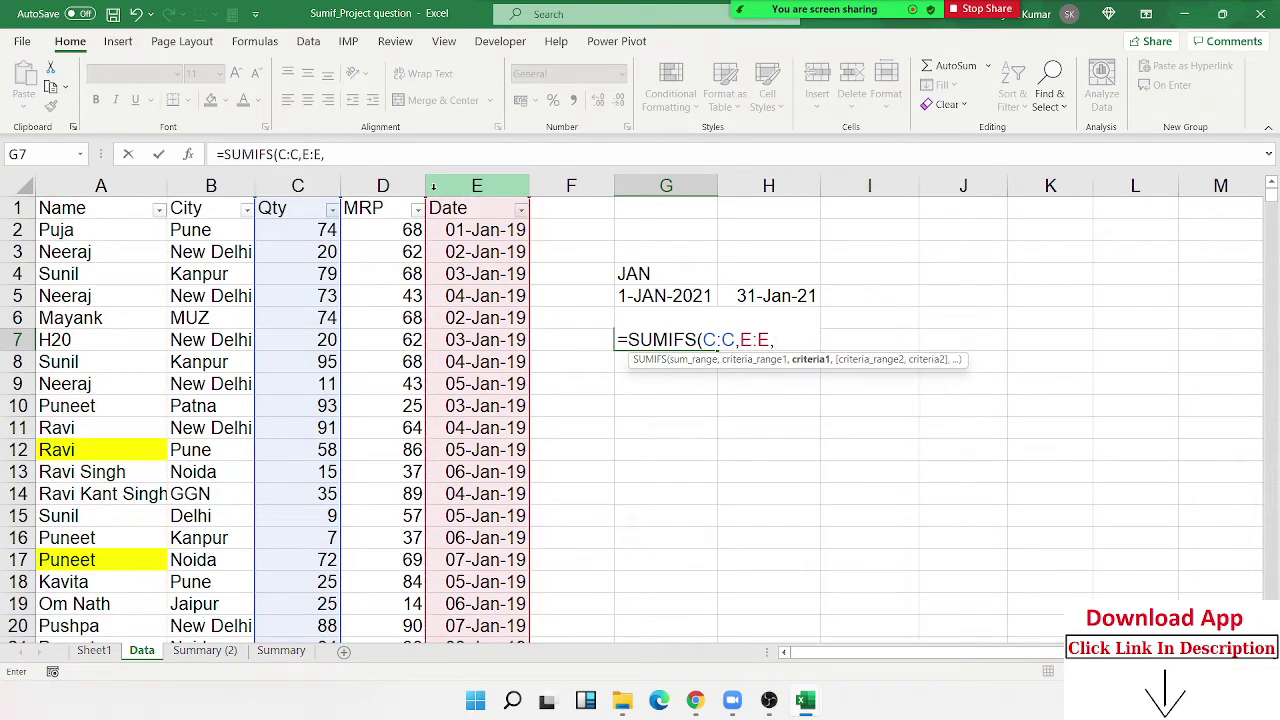
type("\">=\"&")
left_click(672, 300)
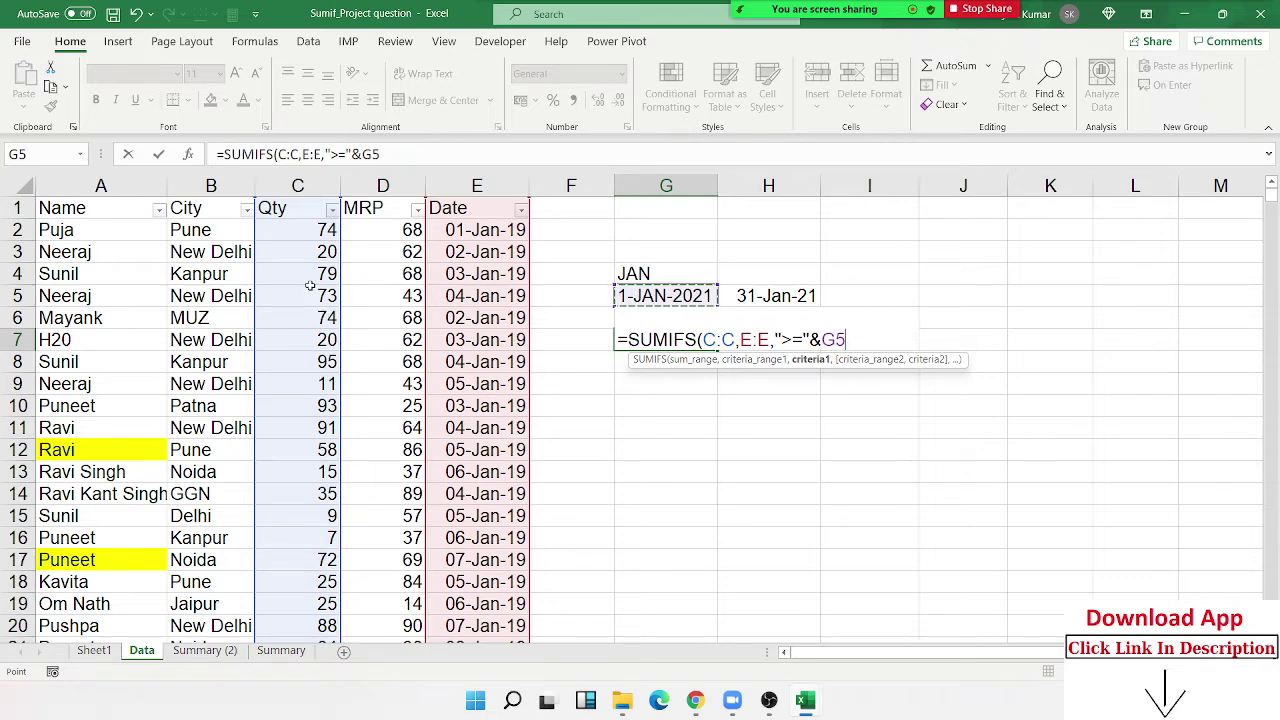
type(",")
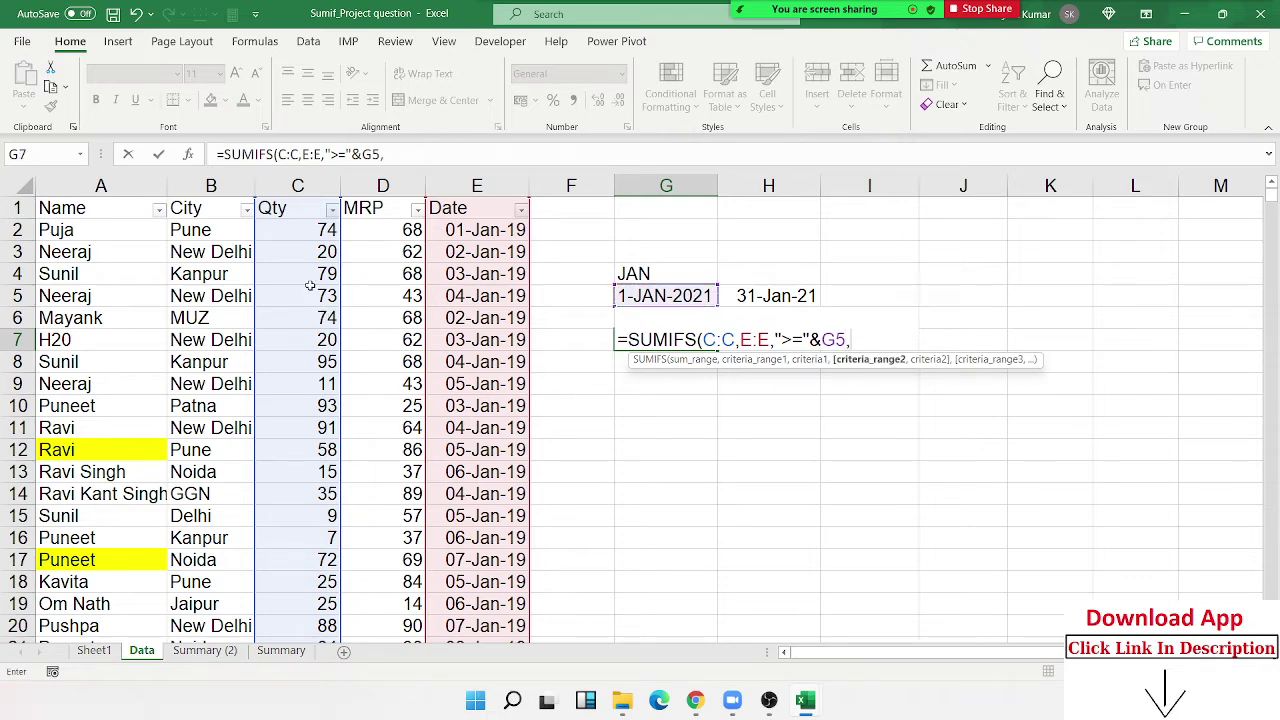
Step: Complete the SUMIFS formula in G7 with a second condition matching Date column E:E against "<="&H5
left_click(457, 181)
type(",")
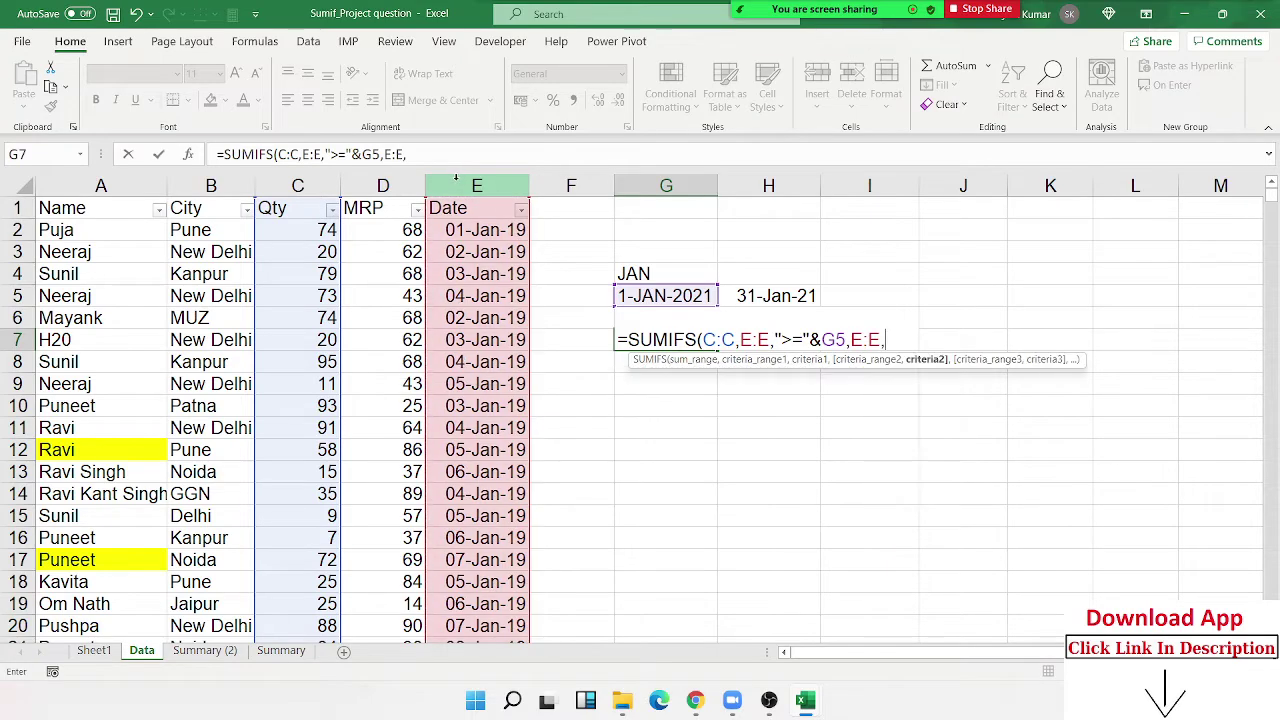
type("\"<=\"&")
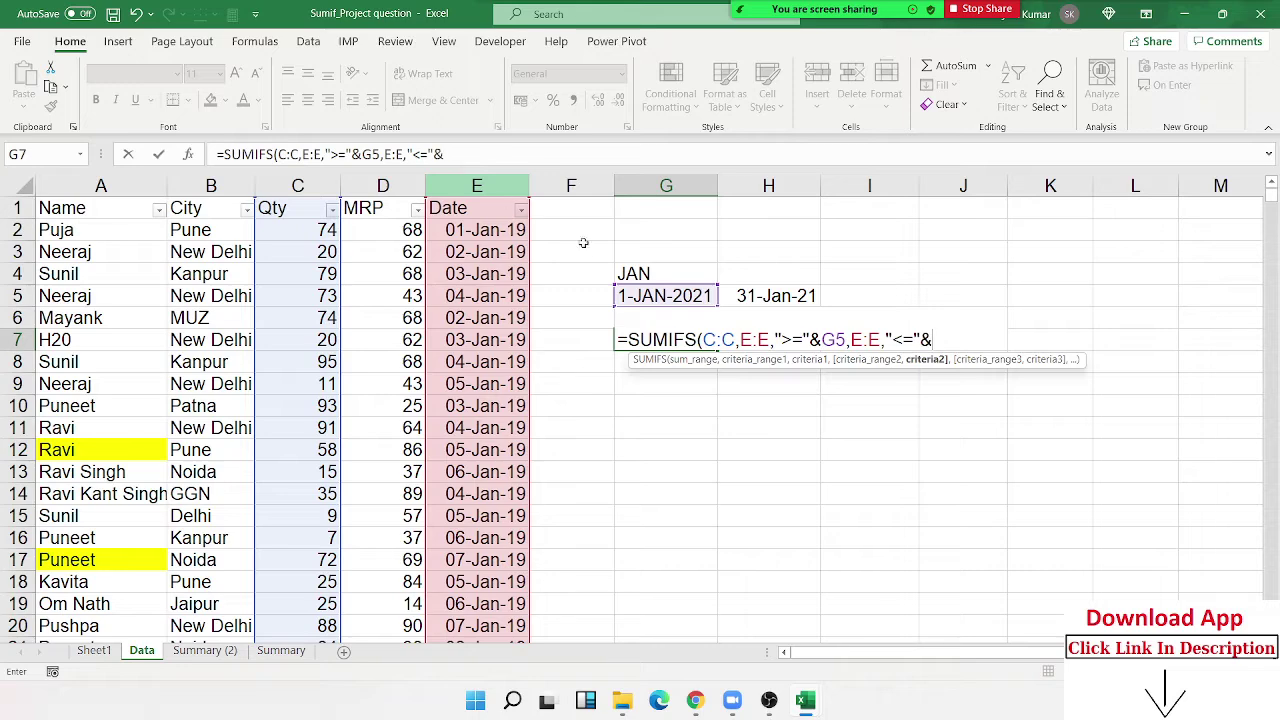
left_click(785, 297)
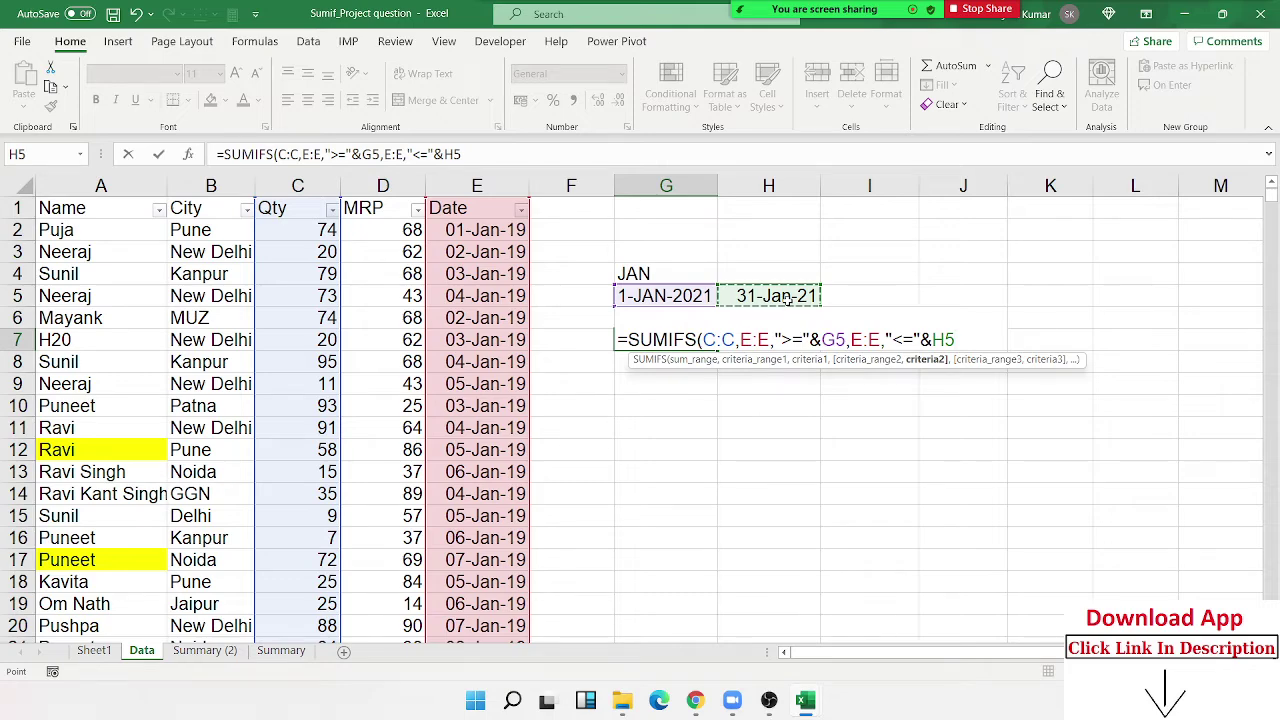
key("Return")
key("Up")
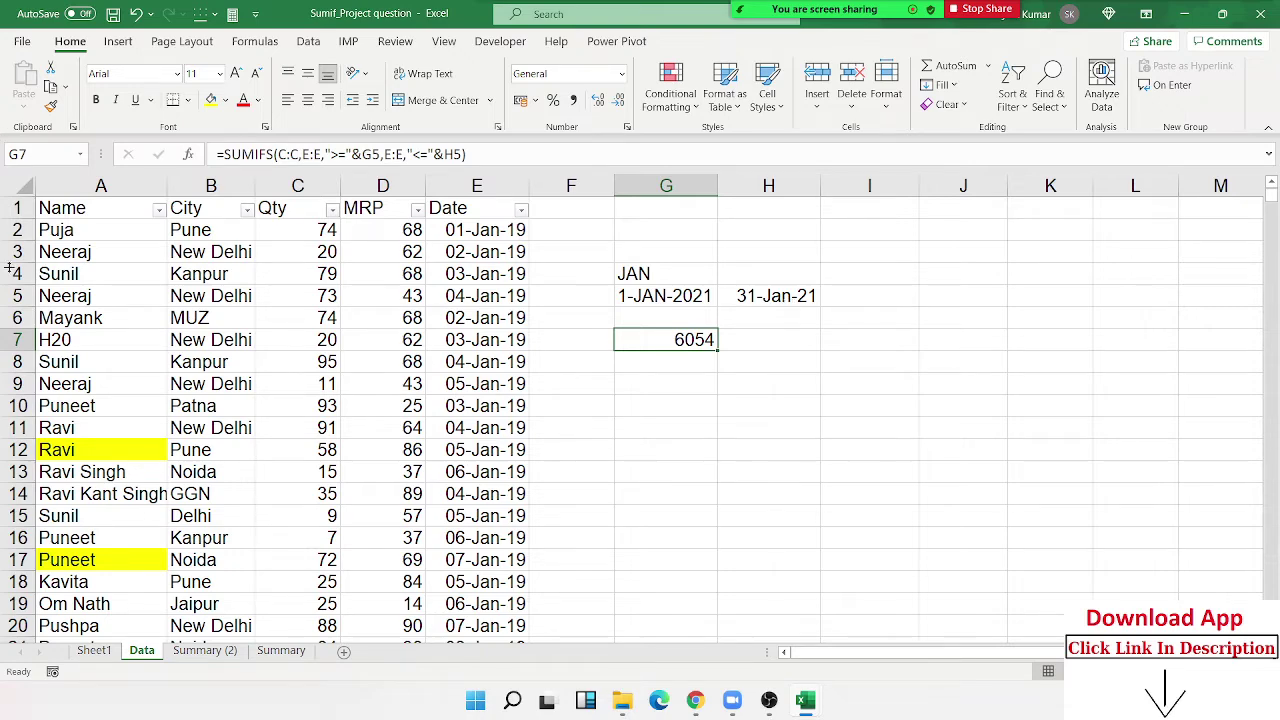
Step: Build January's start date in D8 of the Summary (2) sheet with the formula ="1-"&A8&"-"&B4
left_click(205, 650)
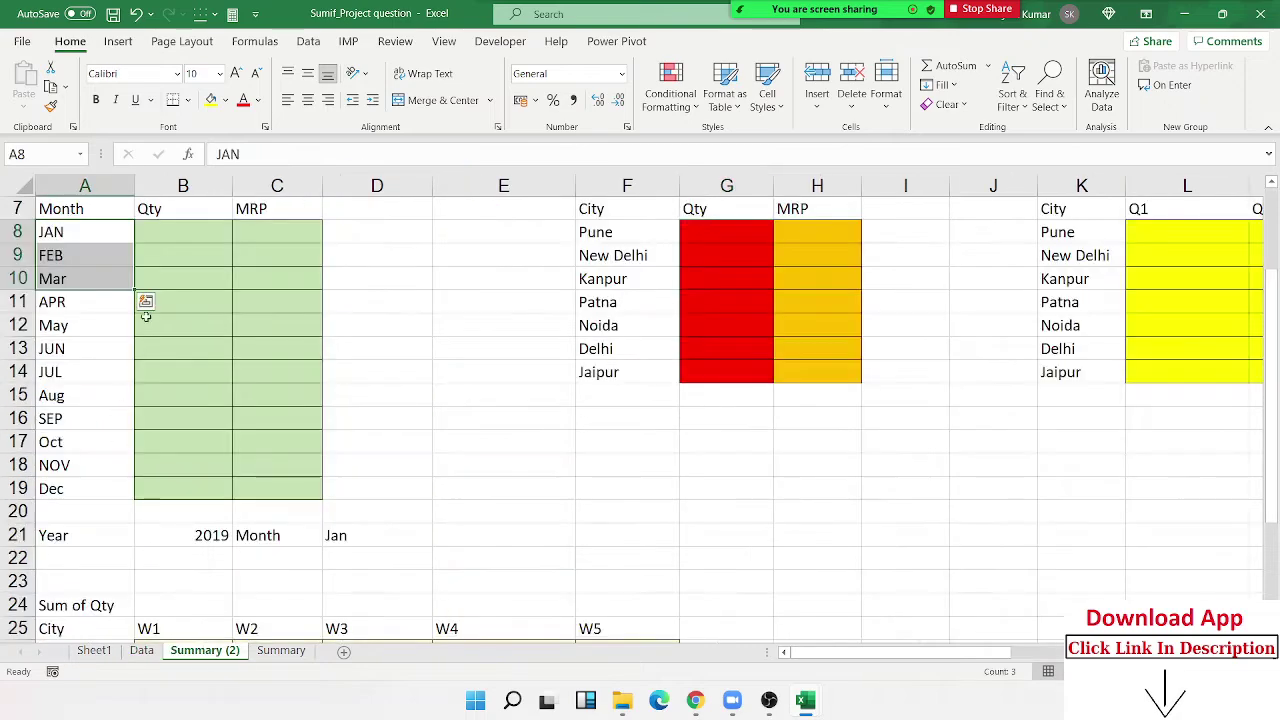
scroll(183, 277, "up", 2)
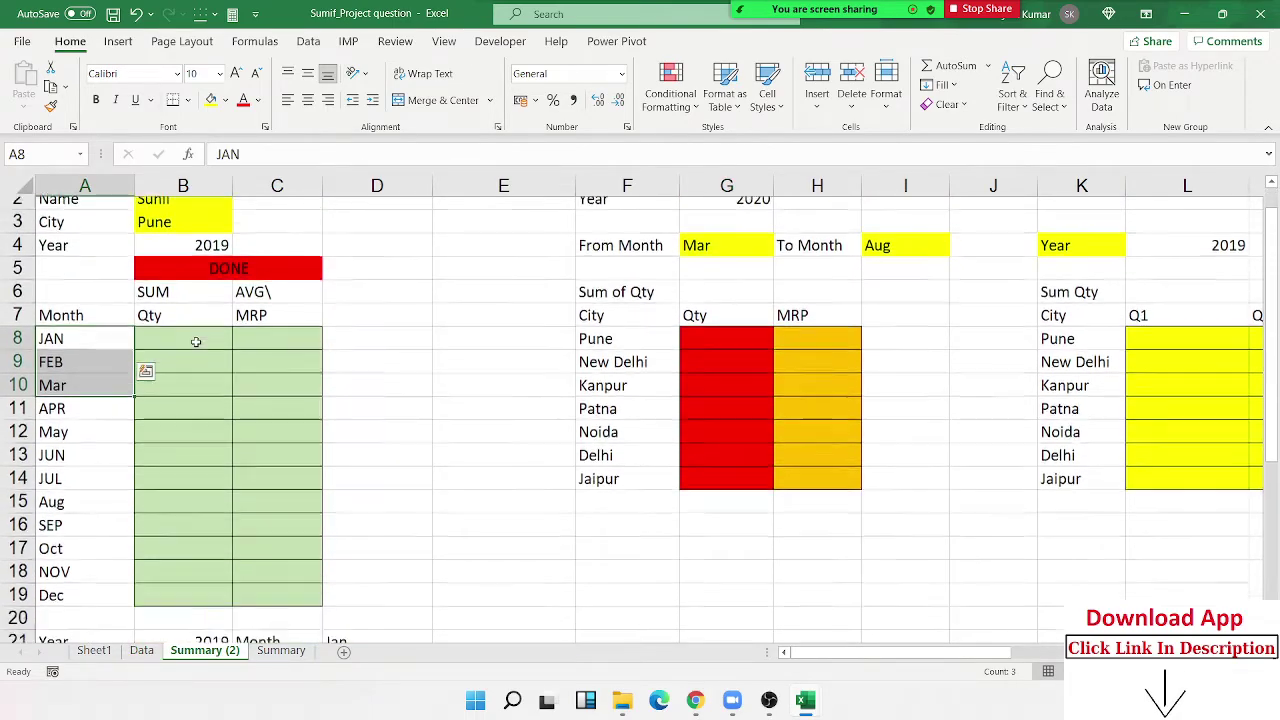
scroll(196, 342, "down", 1)
scroll(186, 328, "up", 2)
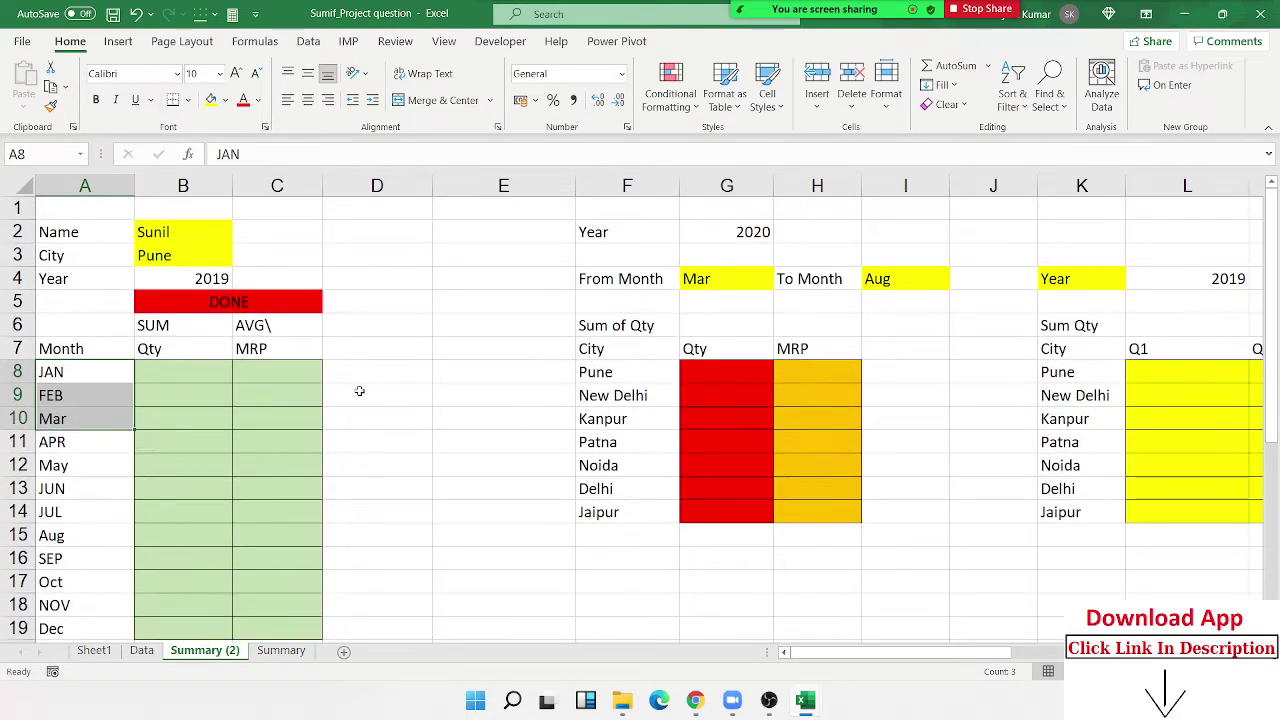
left_click(359, 391)
left_click(363, 375)
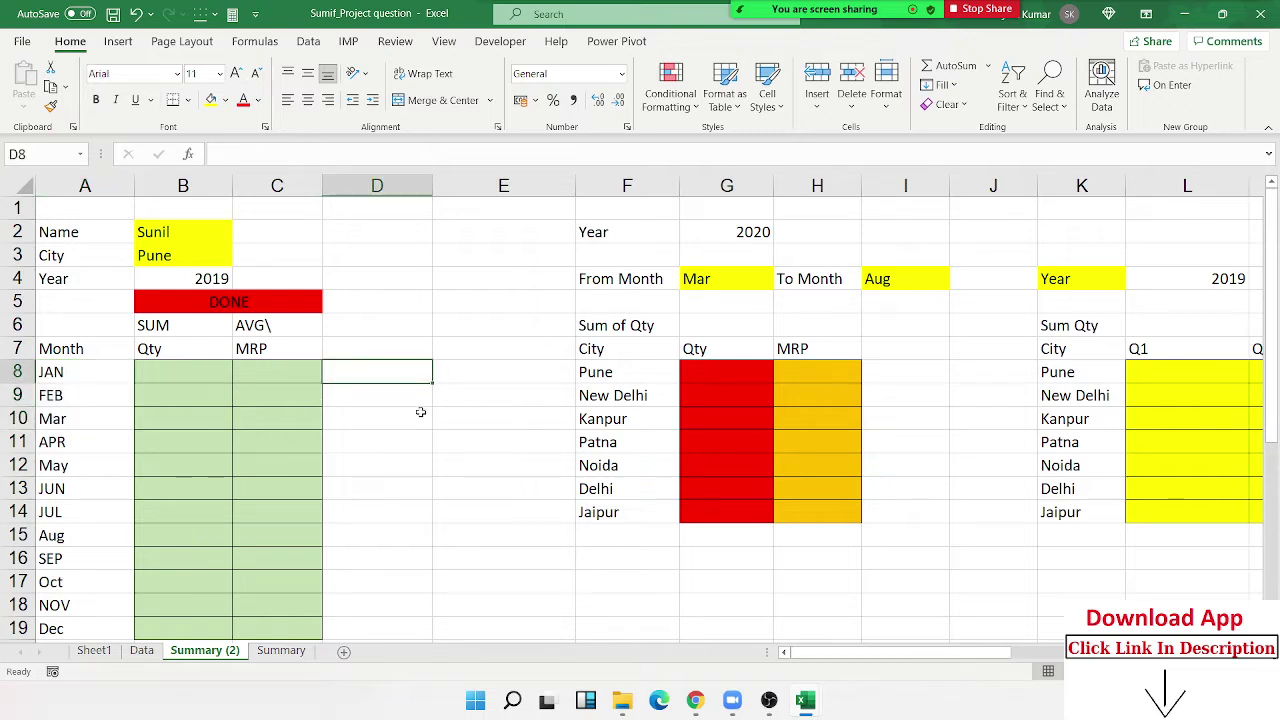
type("=\"")
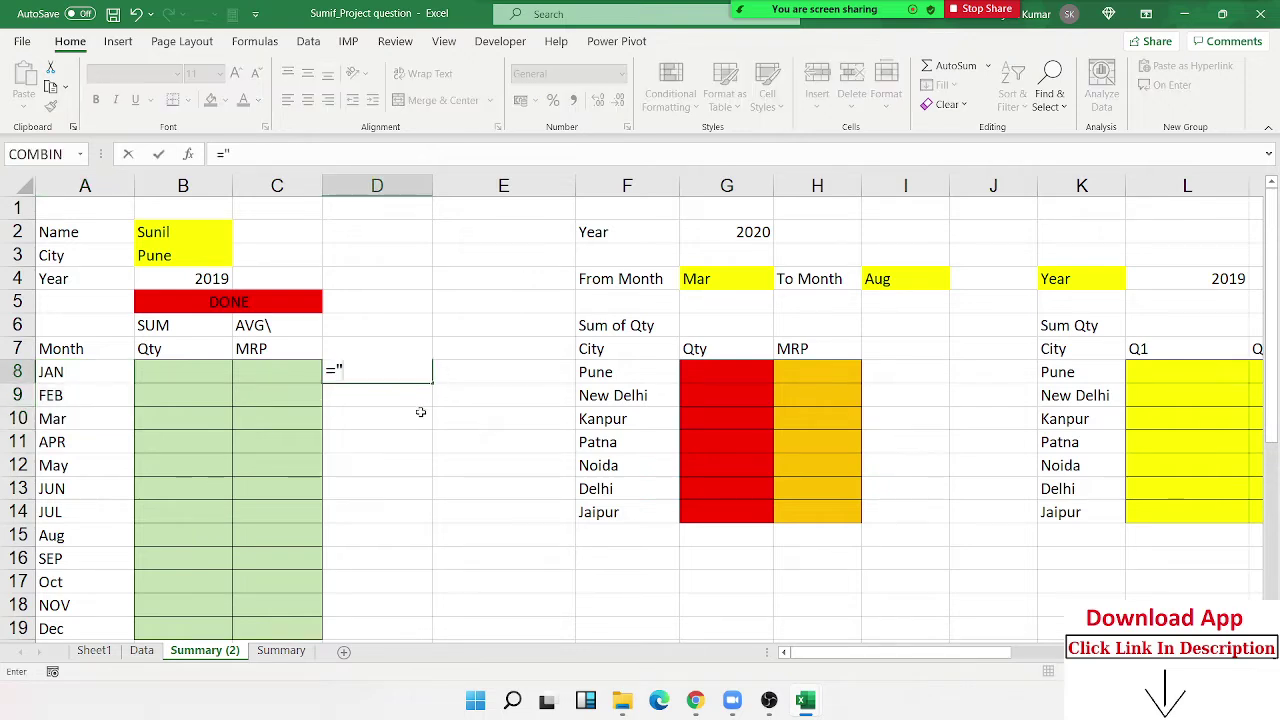
type("1-\"&")
key("Left")
key("Left")
key("Left")
key("shift+F10")
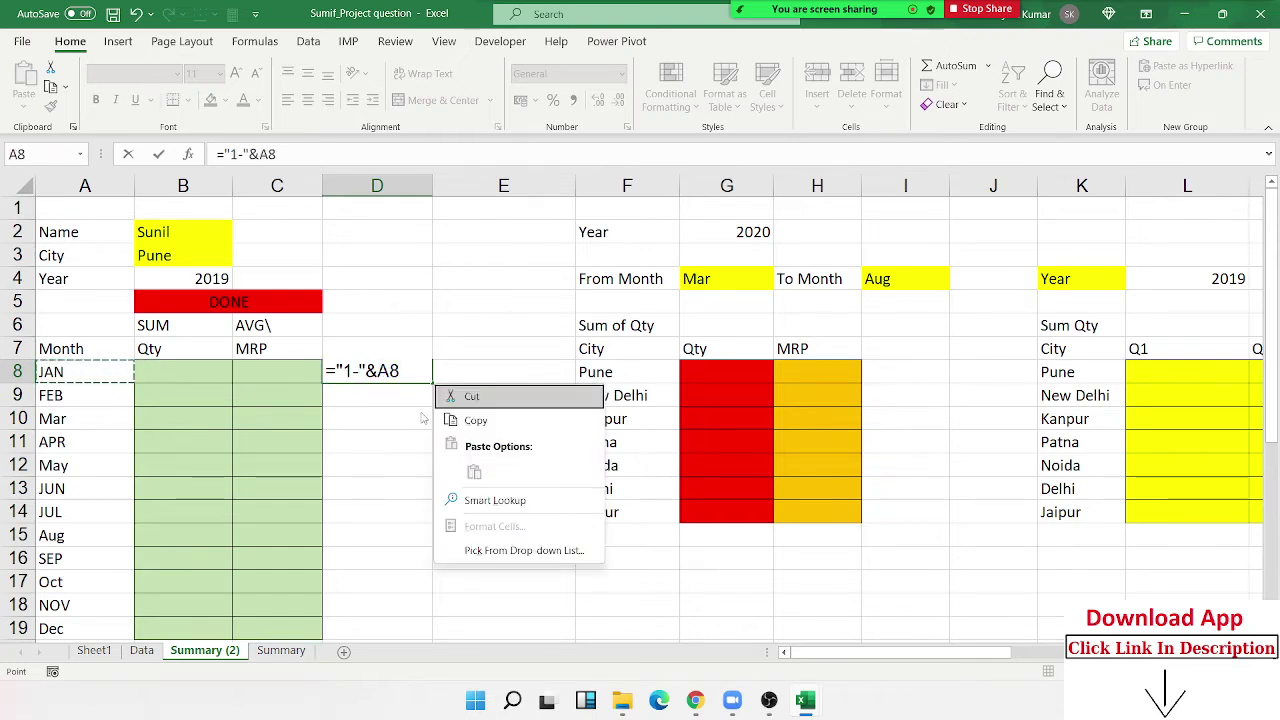
key("Escape")
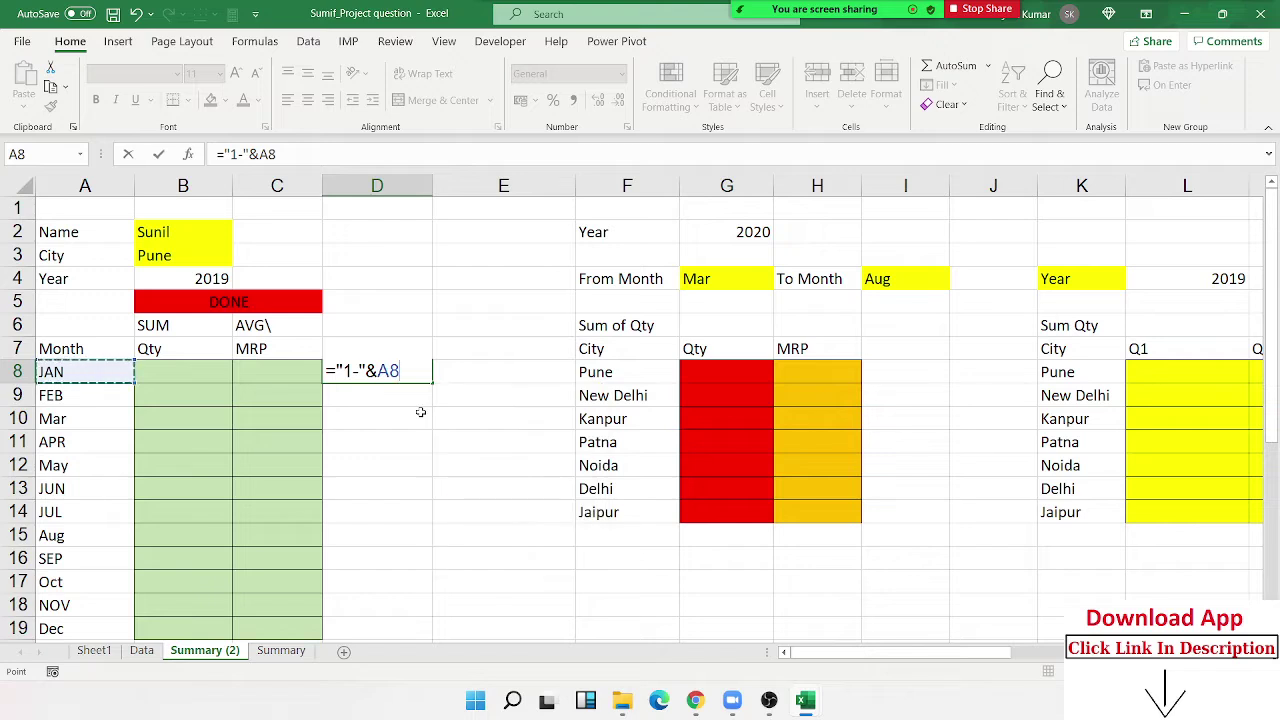
type("&\"-\"")
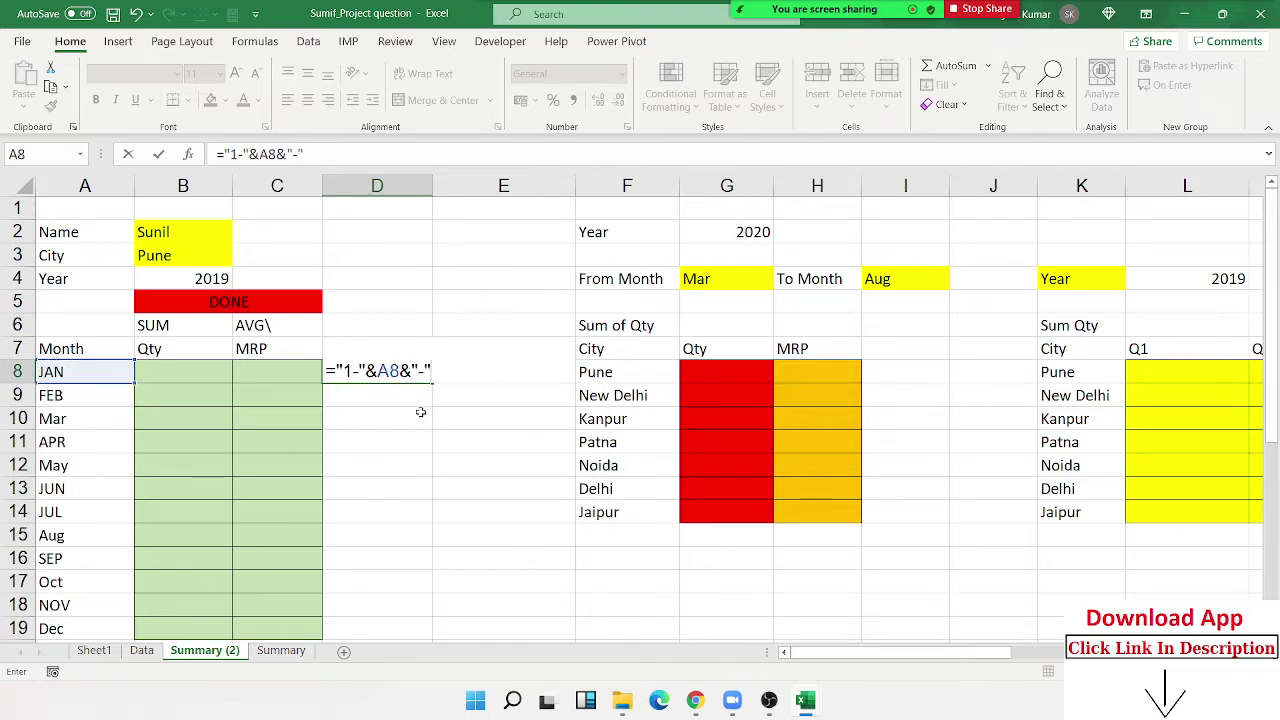
type("&")
left_click(163, 283)
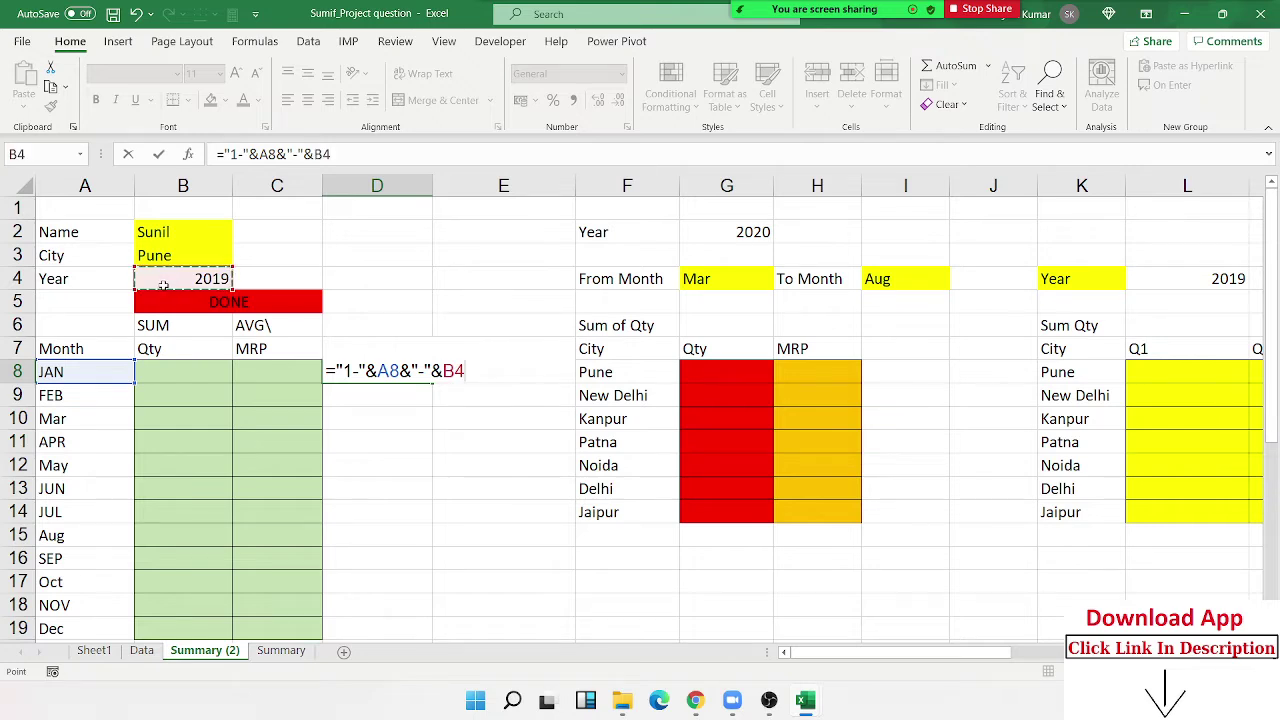
key("ctrl+Return")
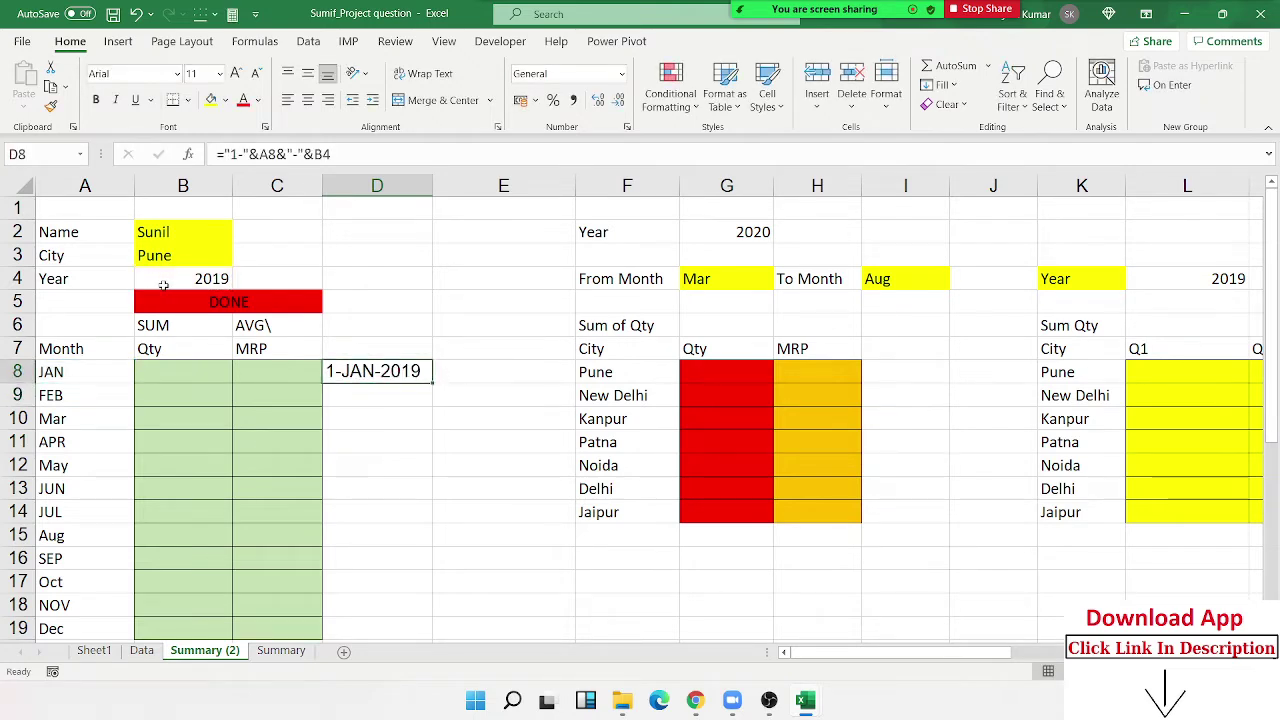
Step: Calculate January's end date in E8 with the formula =EOMONTH(D8,0)
key("Right")
type("=eo")
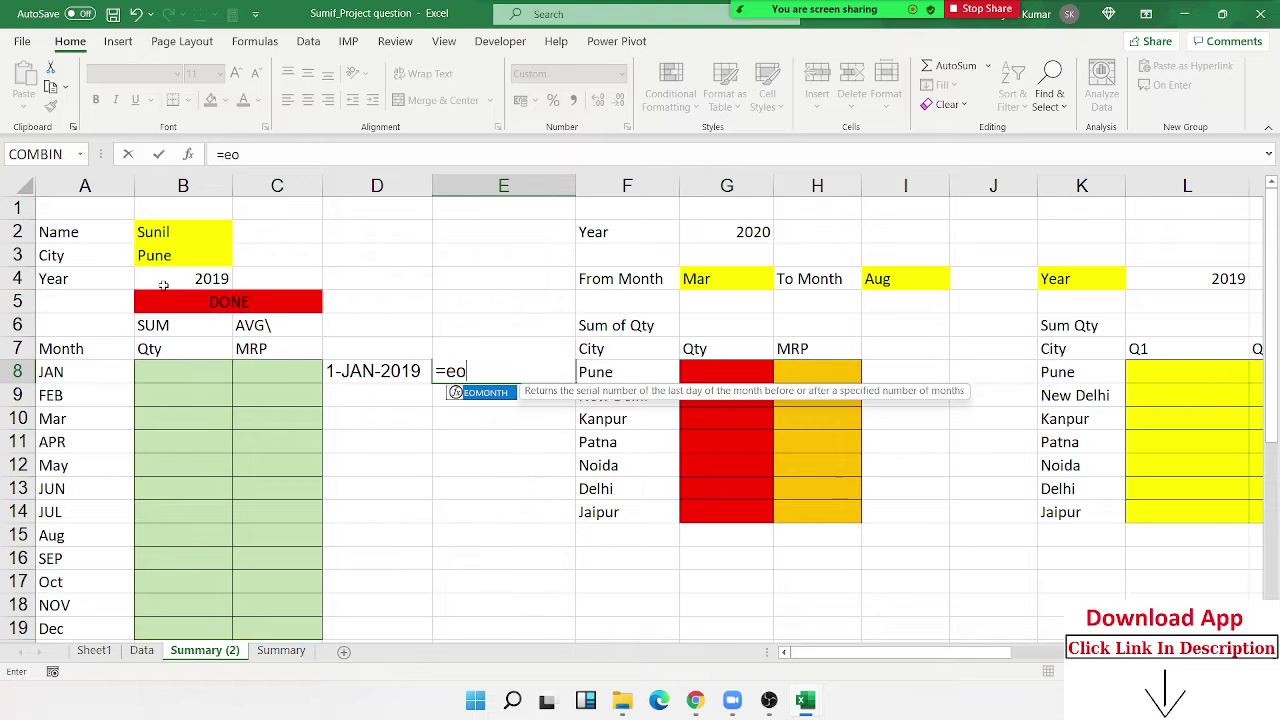
key("Tab")
key("Left")
type(",0")
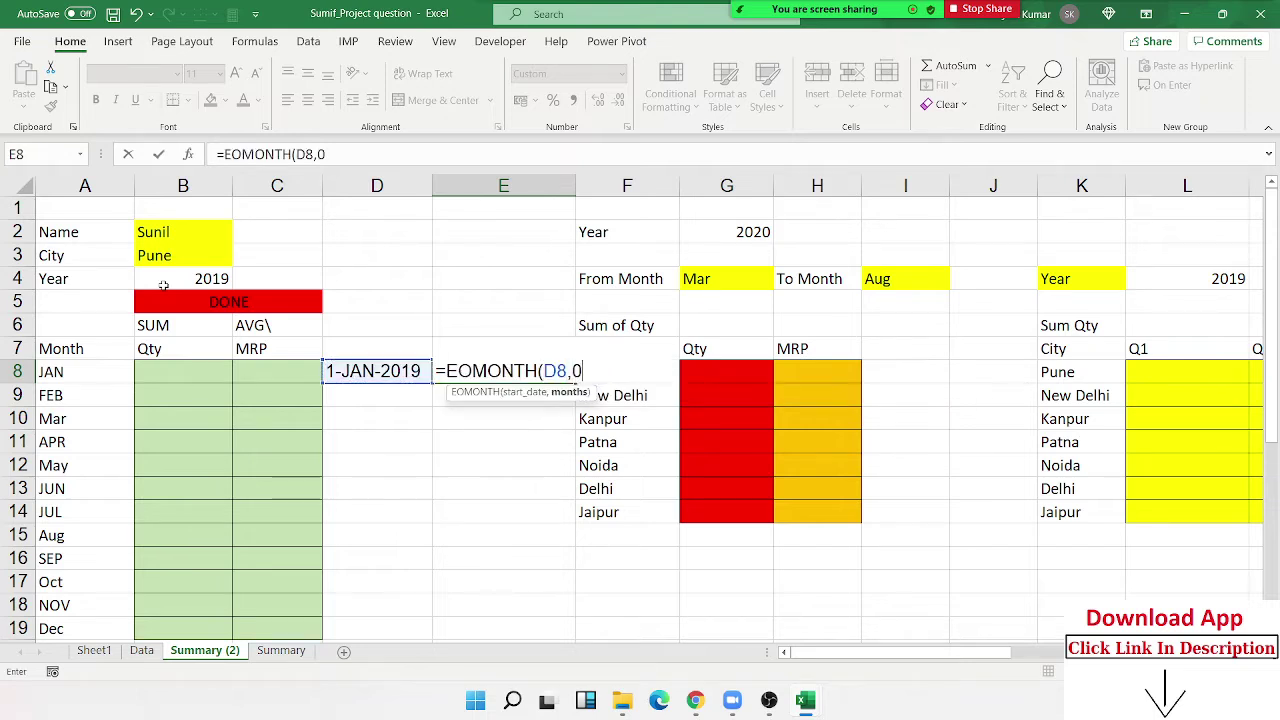
key("Return")
key("Up")
key("Left")
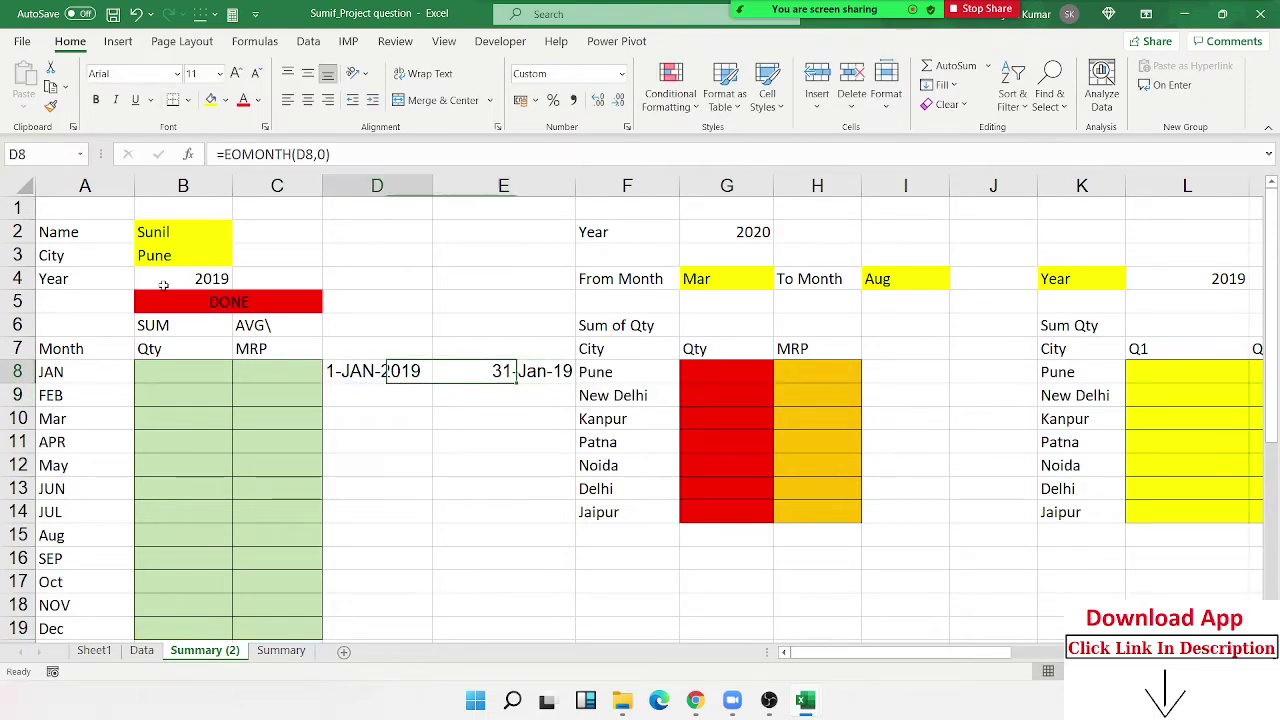
key("Right")
key("Left")
key("Right")
key("Left")
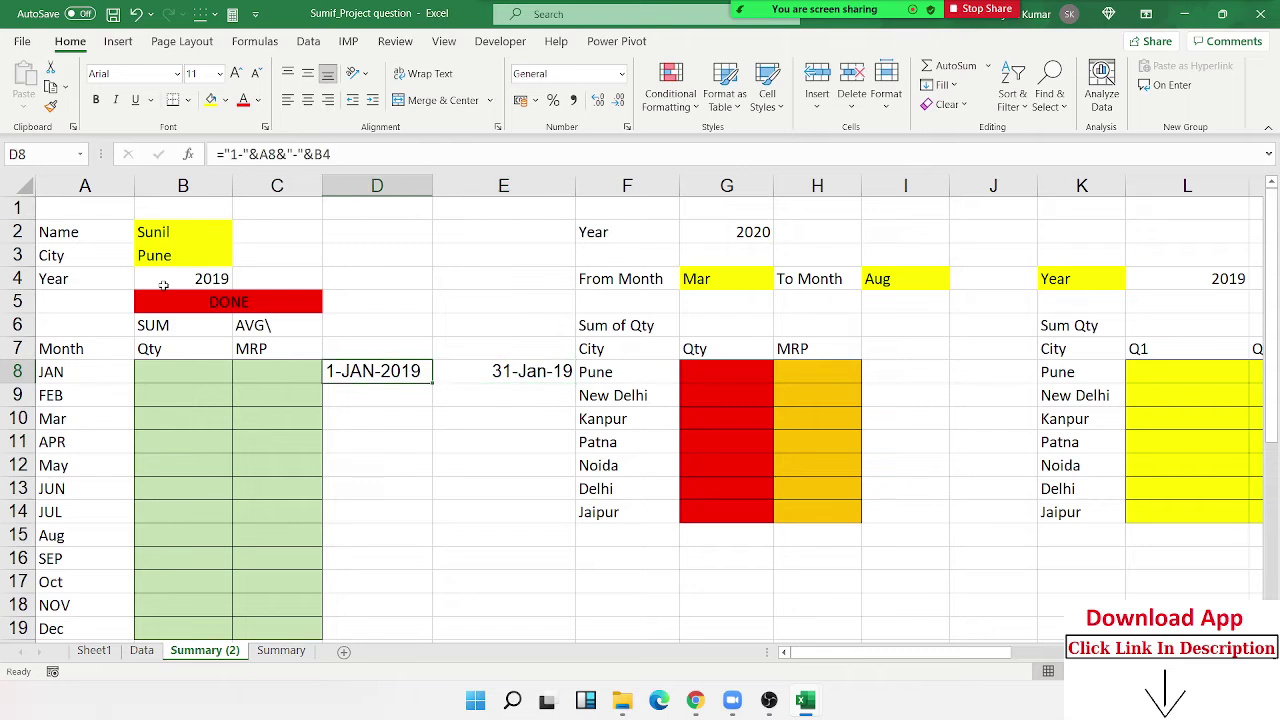
Step: Start a SUMIFS formula in B8 with the Data sheet's Qty column C:C as the sum range
key("Left")
key("Left")
type("=sum")
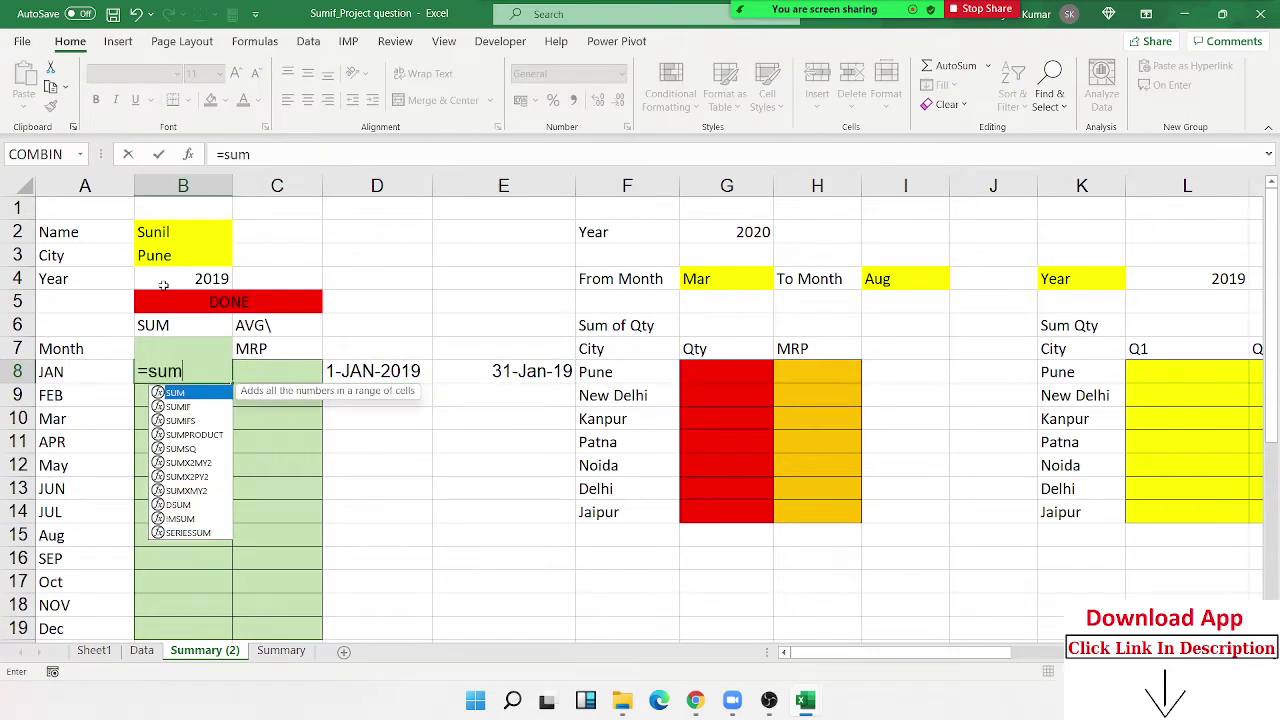
key("Down")
key("Down")
key("Tab")
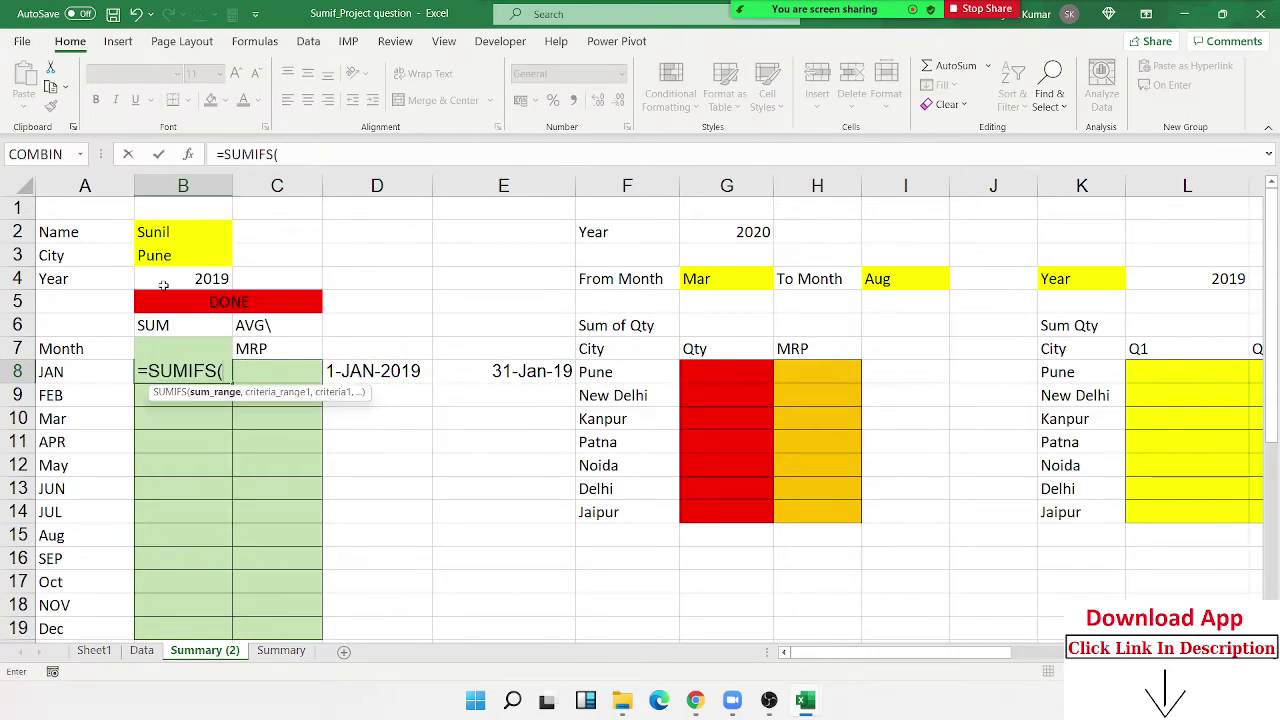
left_click(145, 651)
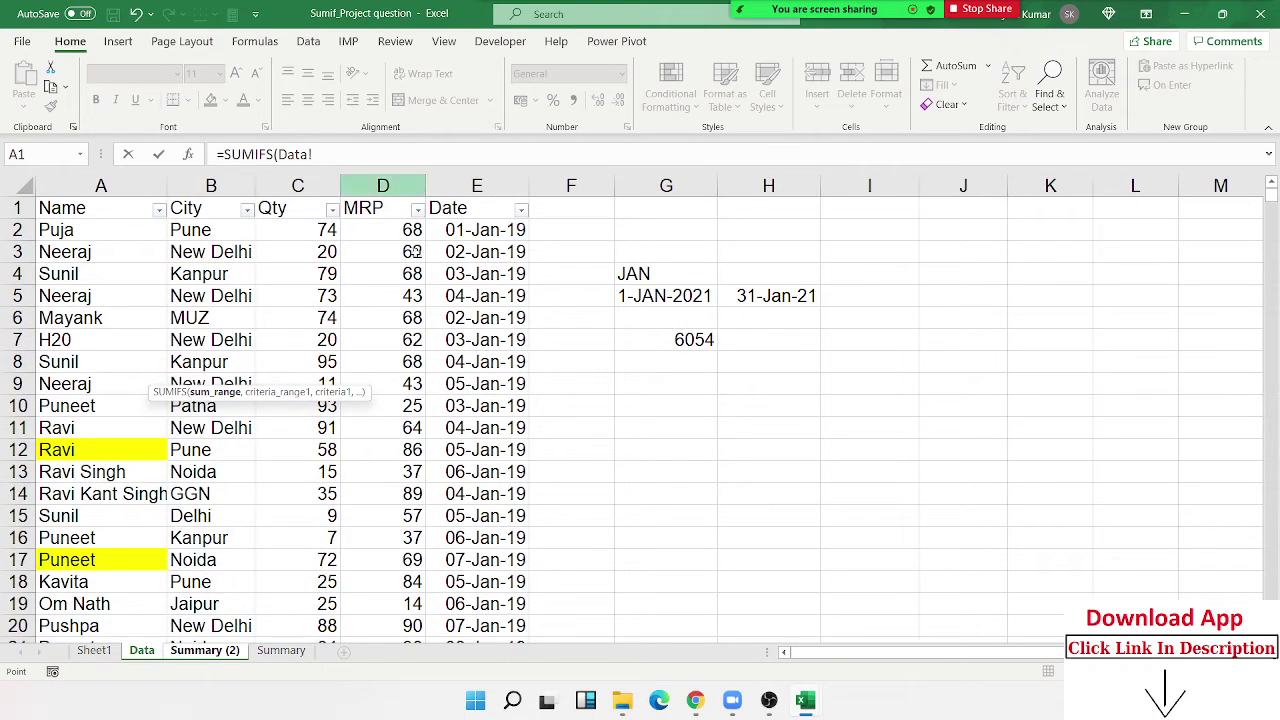
left_click(309, 187)
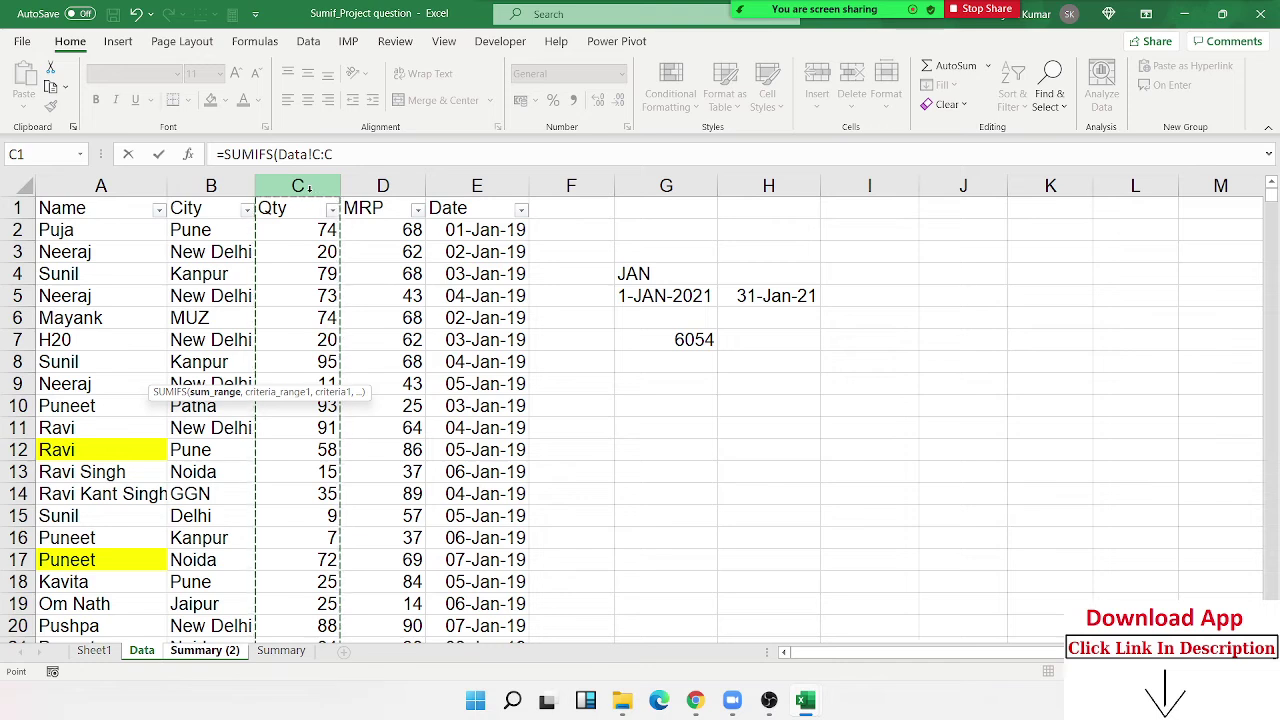
type(",")
Step: Add the first SUMIFS condition, matching the Data sheet's Name column A:A against B2 of Summary (2)
left_click(101, 186)
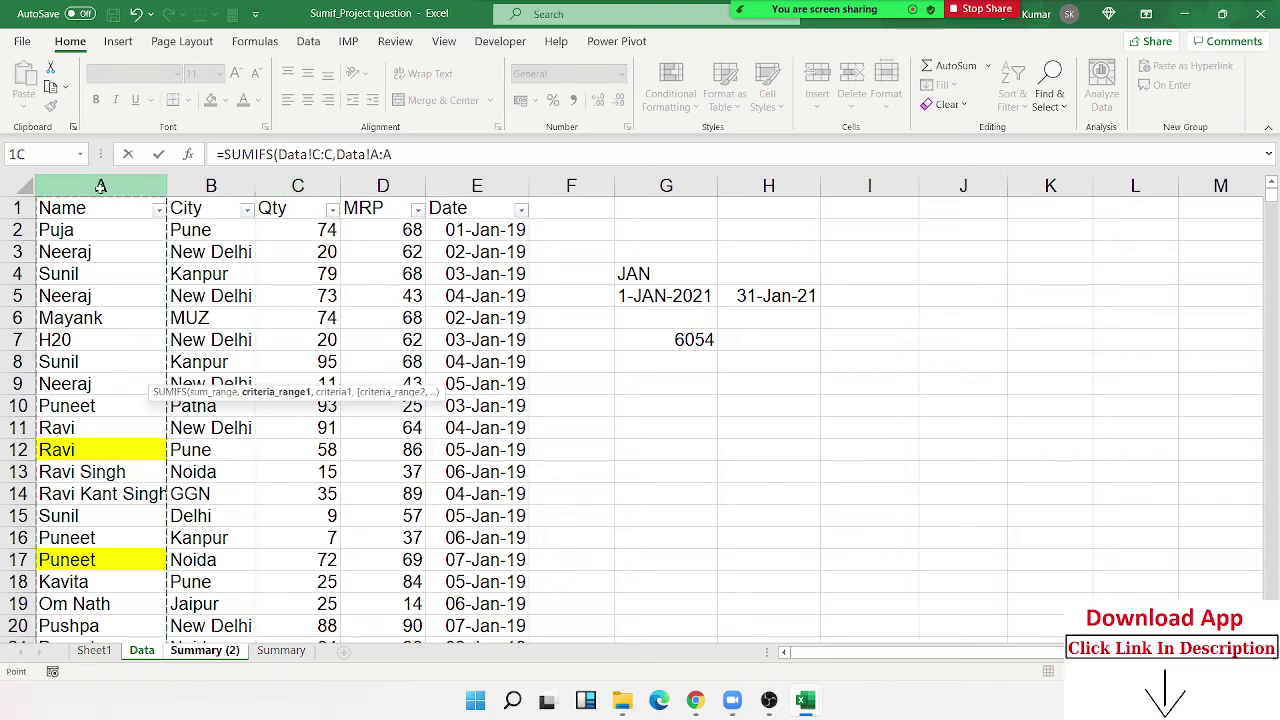
type(",")
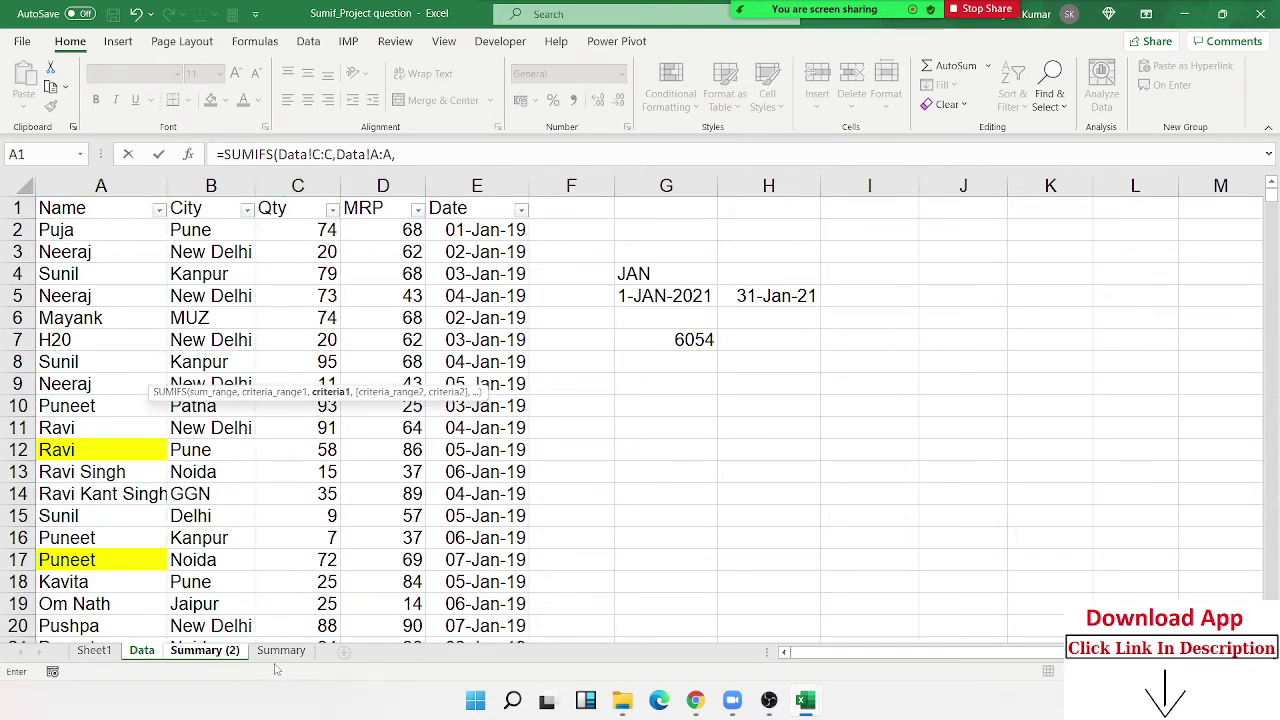
left_click(203, 654)
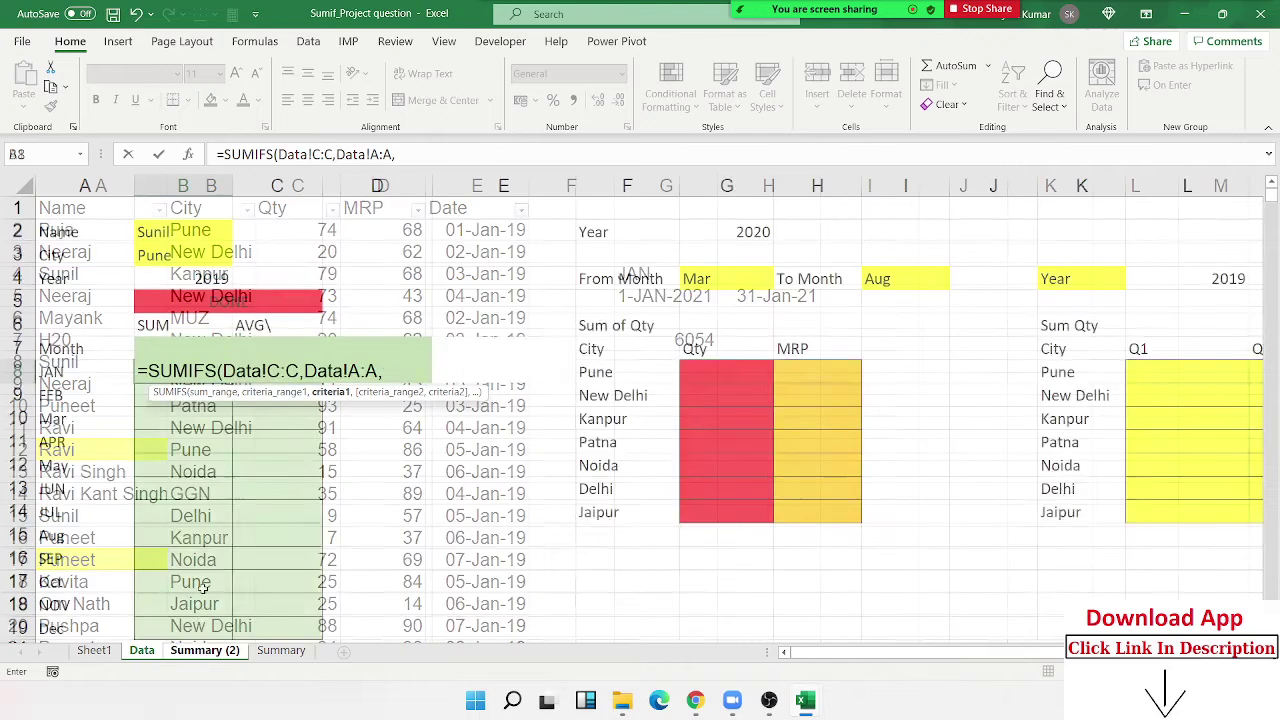
left_click(175, 236)
type(",")
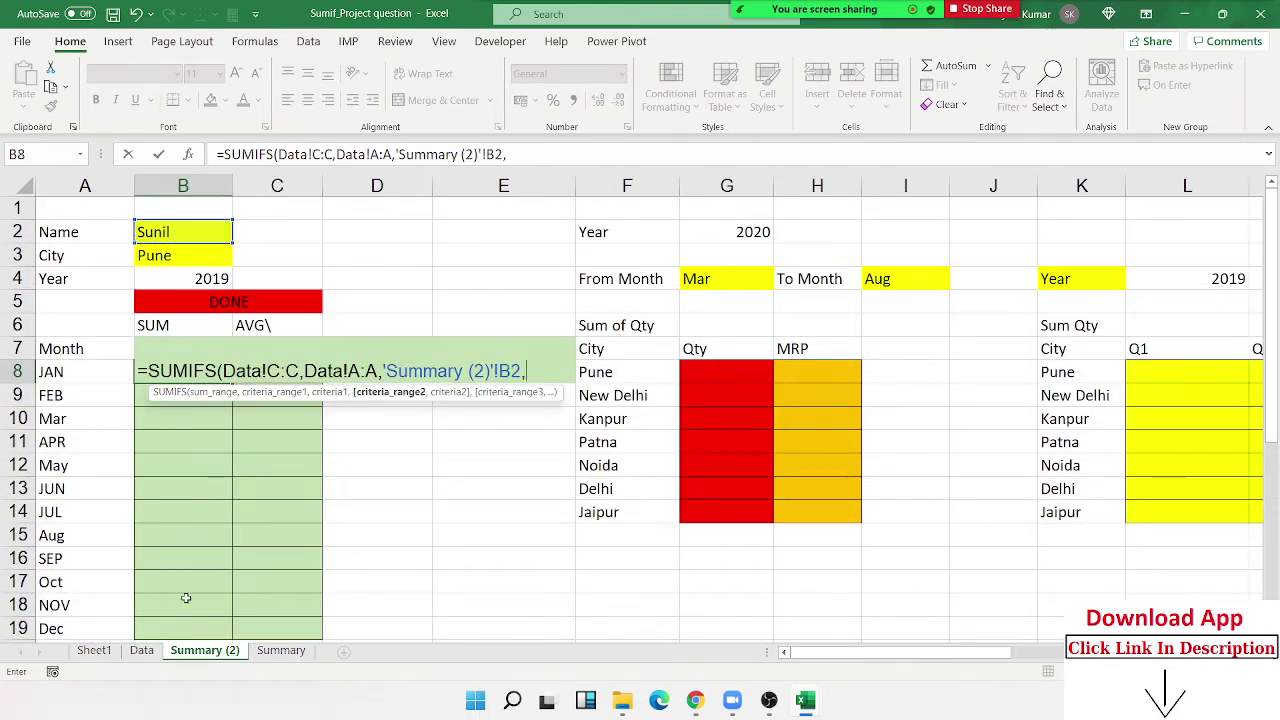
Step: Add the second SUMIFS condition, matching the Data sheet's City column B:B against B3 of Summary (2)
left_click(141, 650)
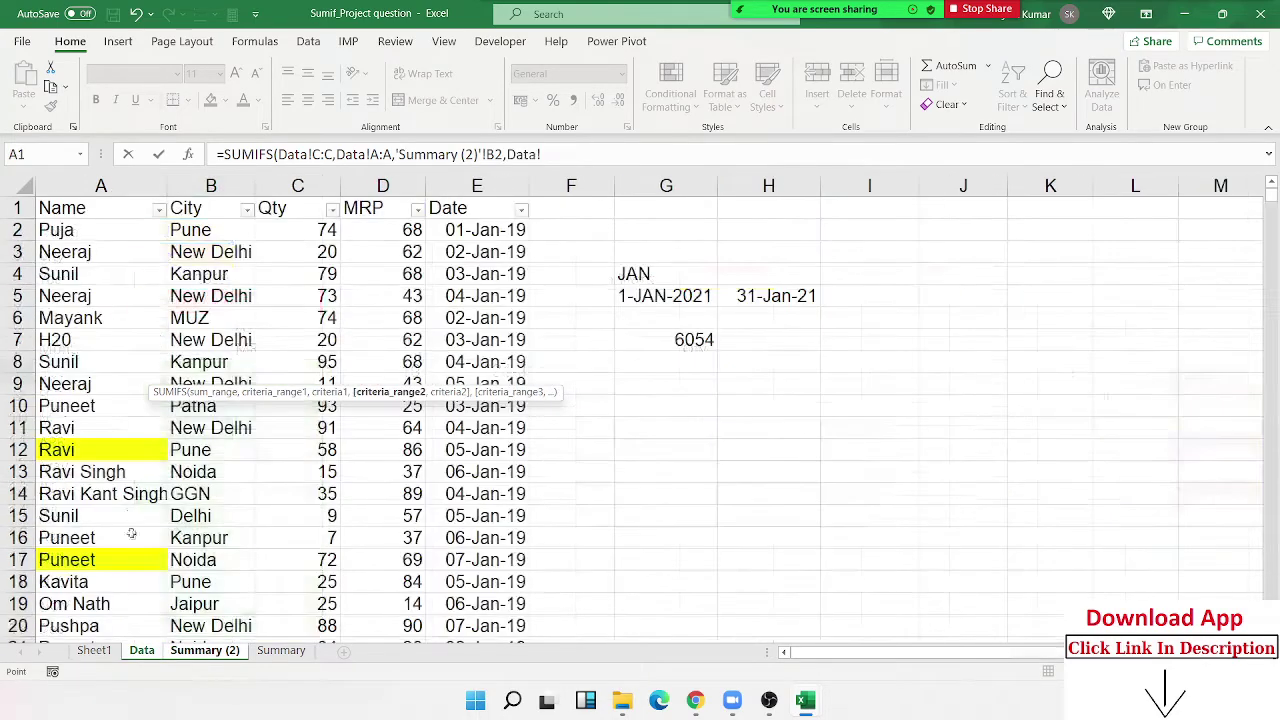
left_click(186, 189)
type(",")
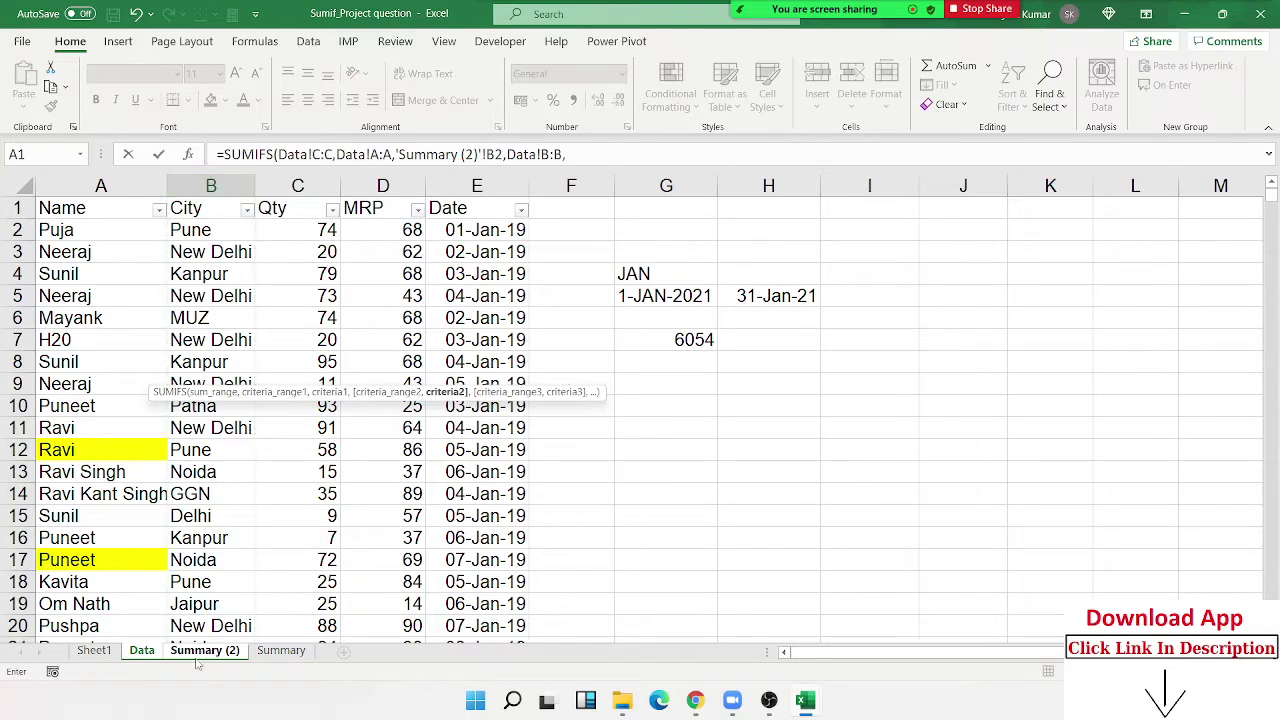
left_click(200, 651)
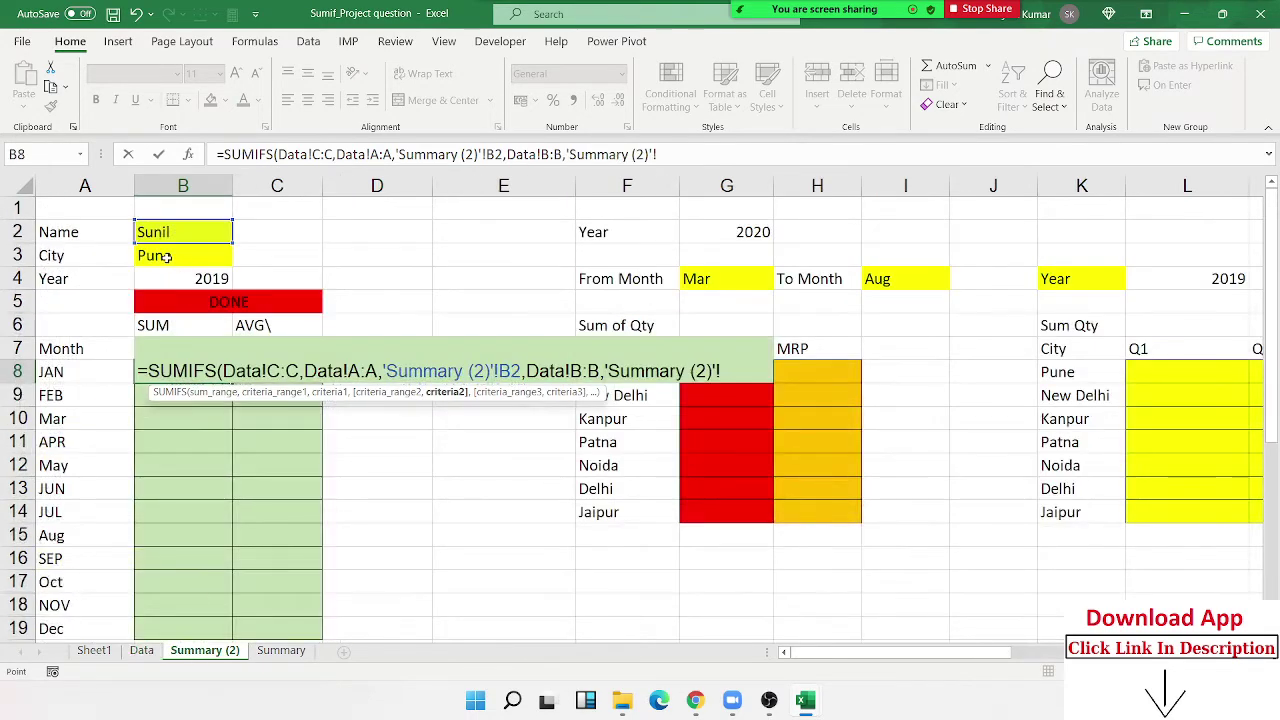
left_click(166, 257)
type(",")
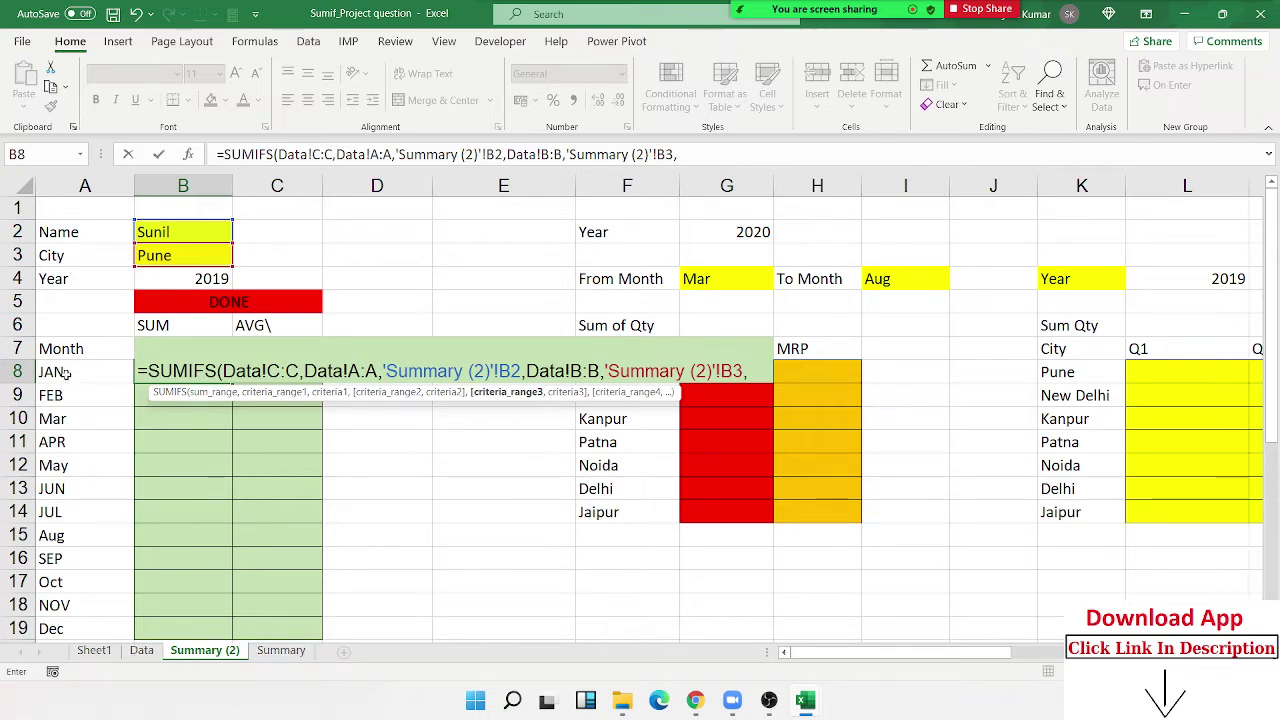
Step: Add the third SUMIFS condition, requiring the Data sheet's Date column E:E to be ">="& the start date in D8 of Summary (2)
left_click(142, 652)
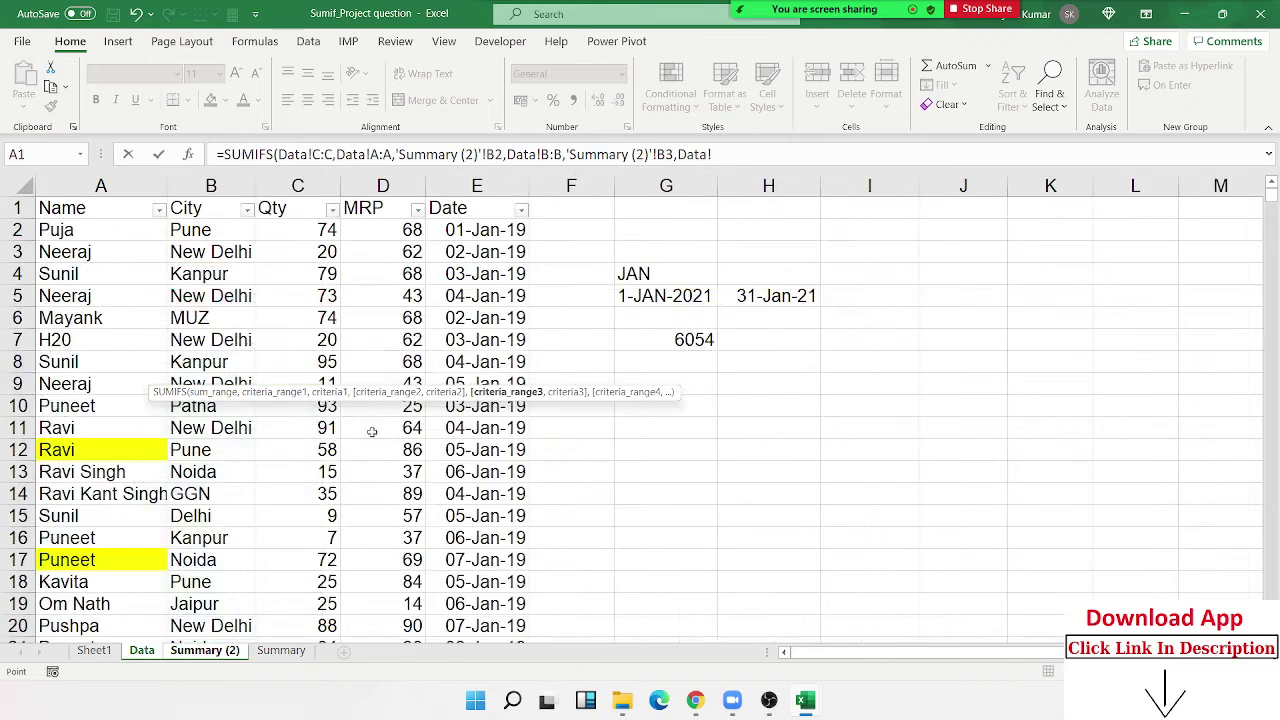
left_click(477, 187)
type(",")
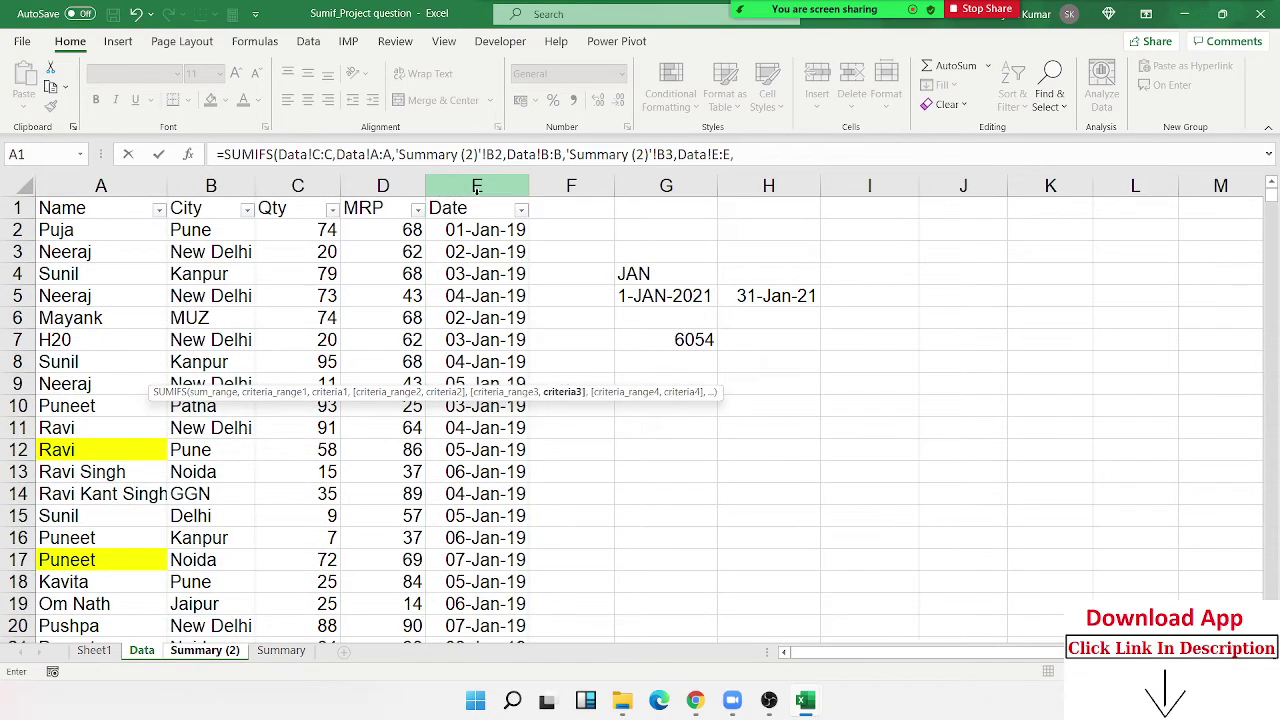
type("\">=\"&")
left_click(213, 654)
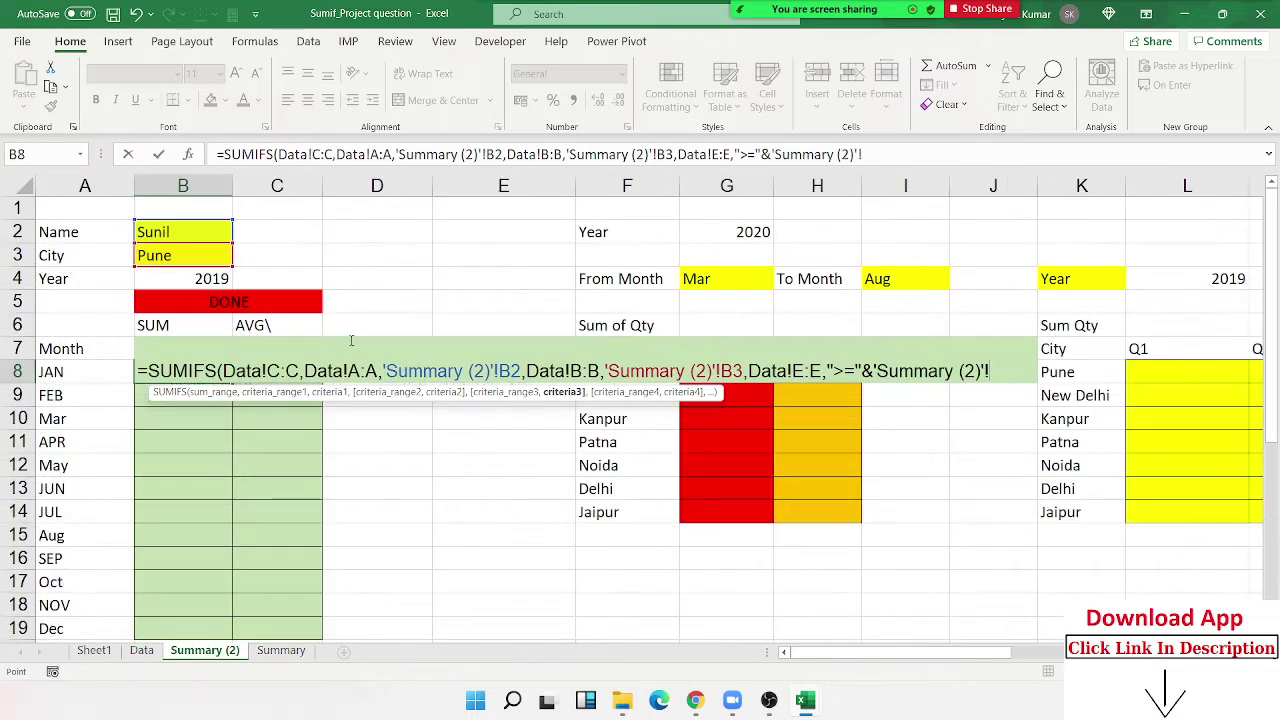
left_click(257, 327)
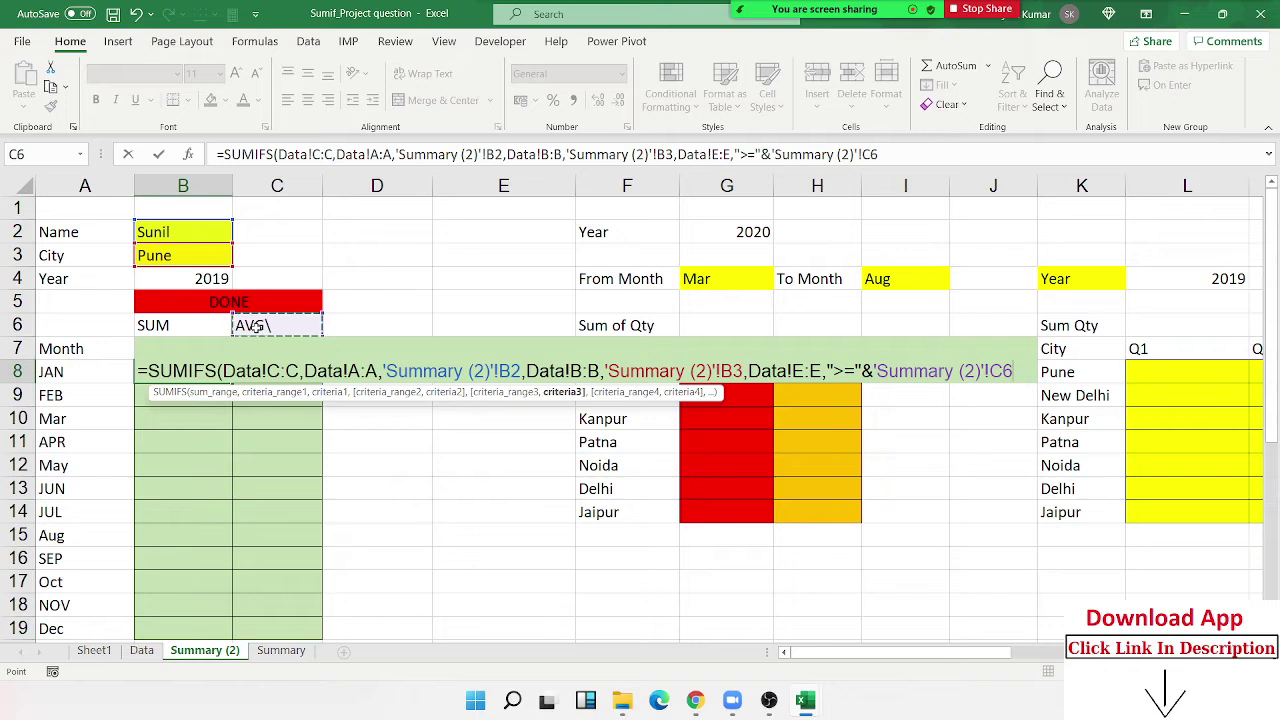
key("Right")
key("Down")
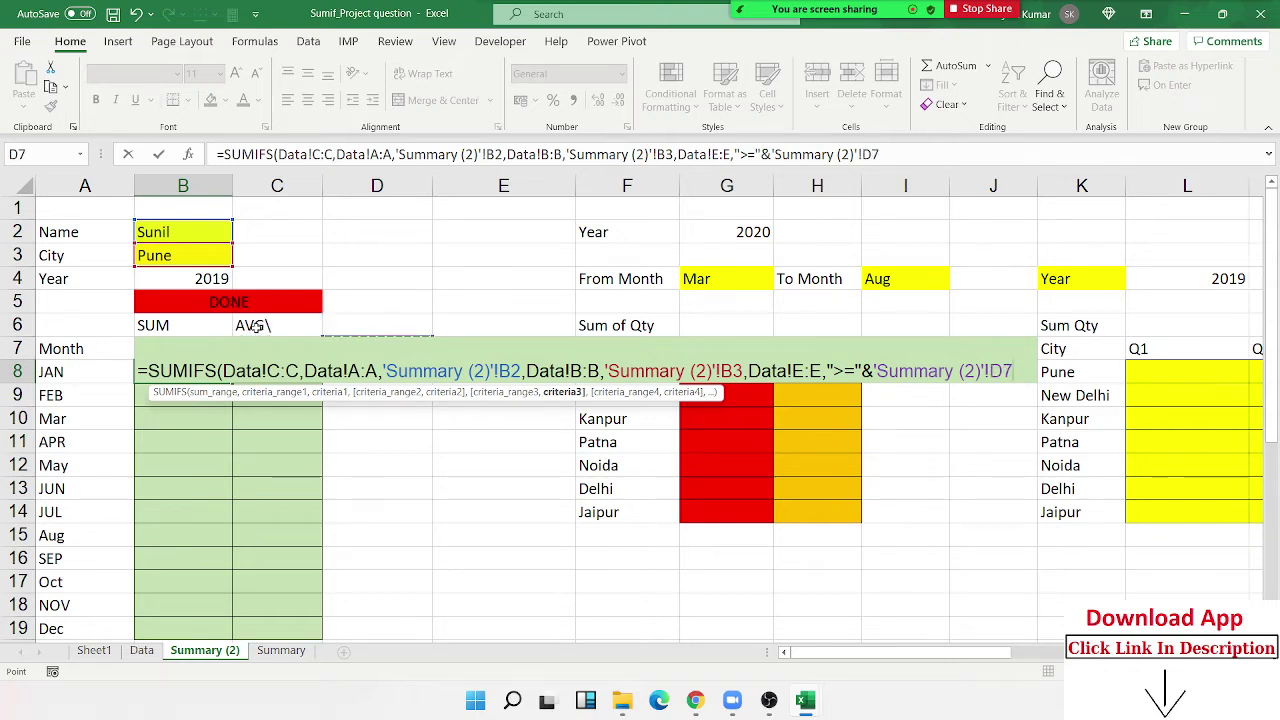
key("Up")
key("Down")
key("Down")
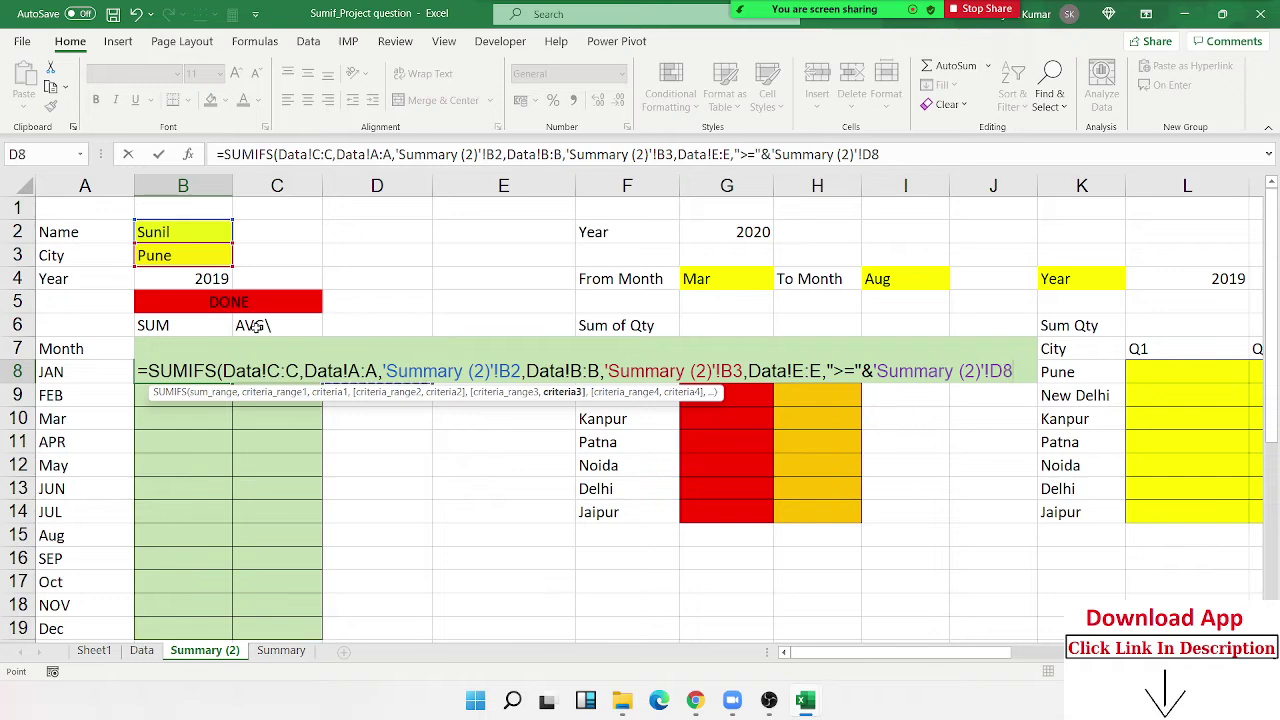
type(",")
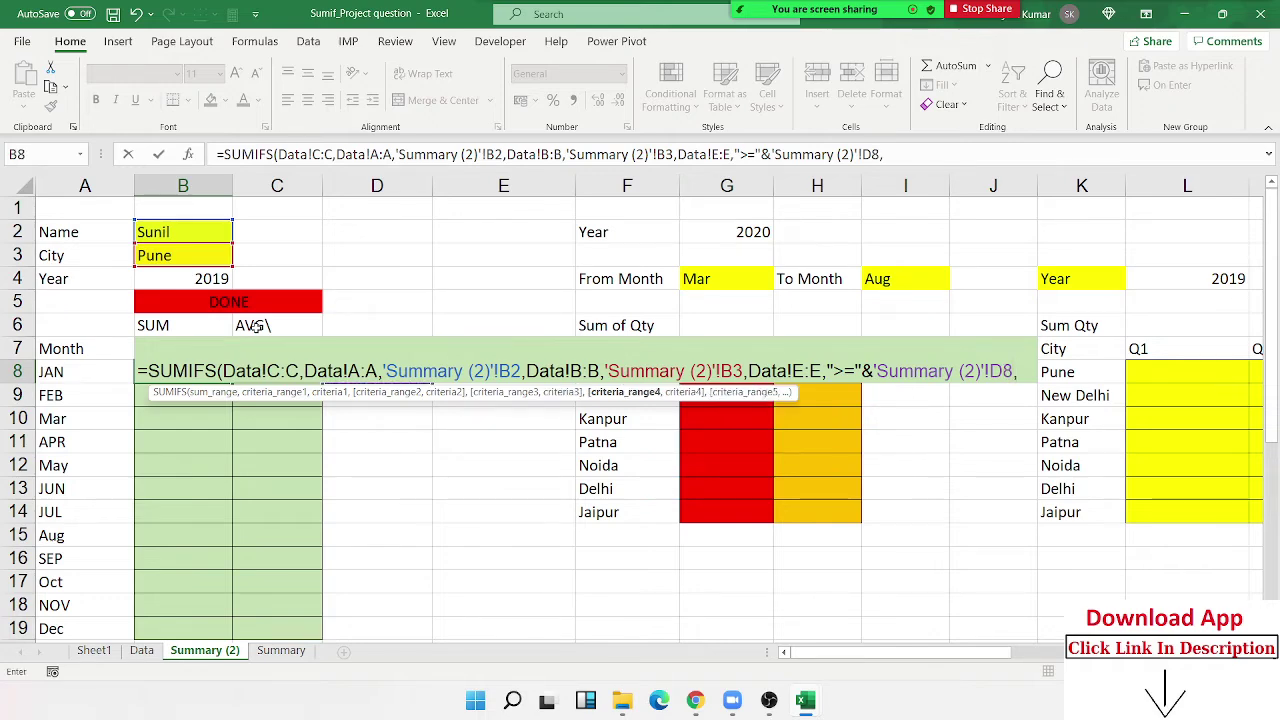
Step: Add the fourth SUMIFS condition, Data sheet's Date column E:E "<="& end date E8 of Summary (2), and complete the formula in B8
left_click(141, 650)
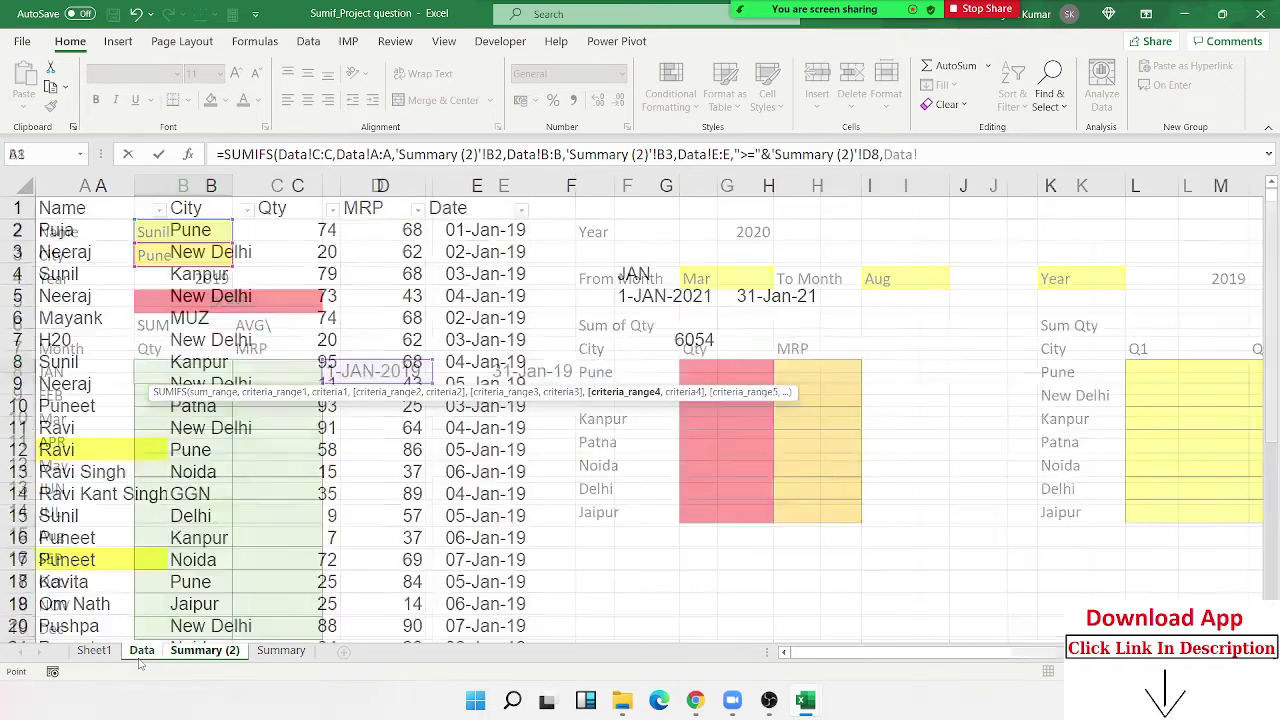
left_click(490, 186)
type(",\"<")
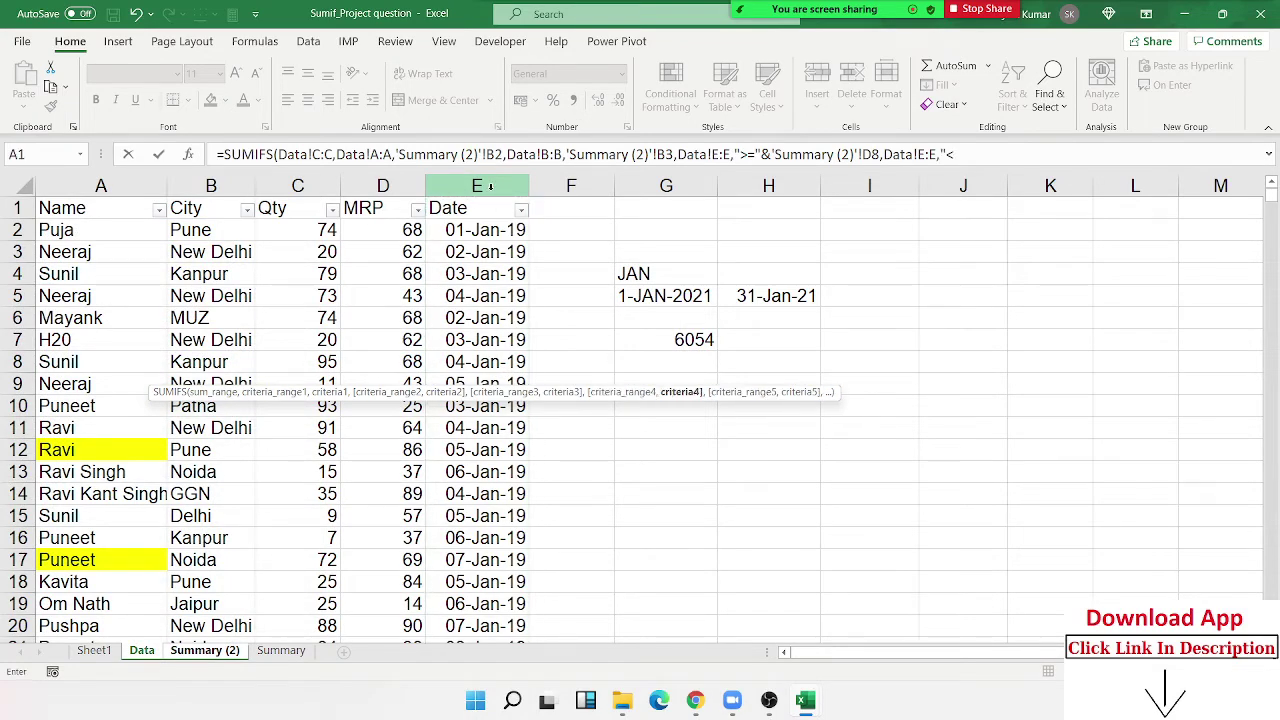
type("=\"&")
left_click(231, 650)
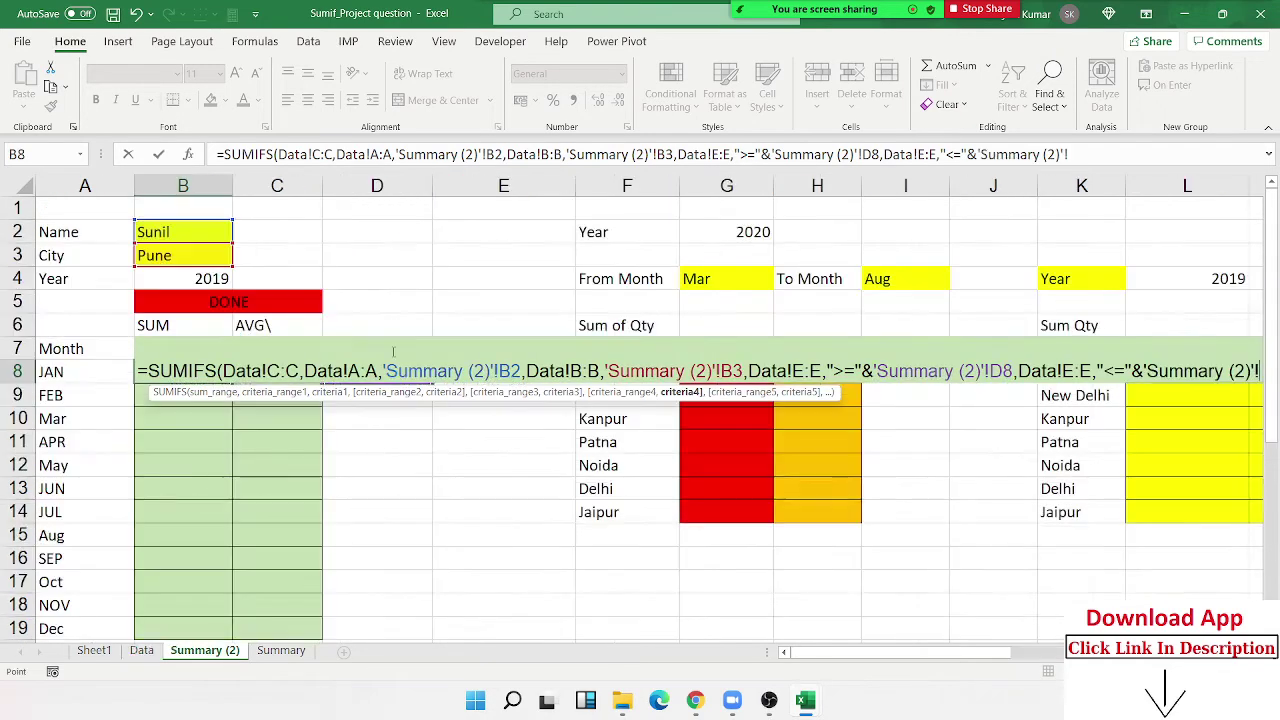
left_click(474, 327)
key("Down")
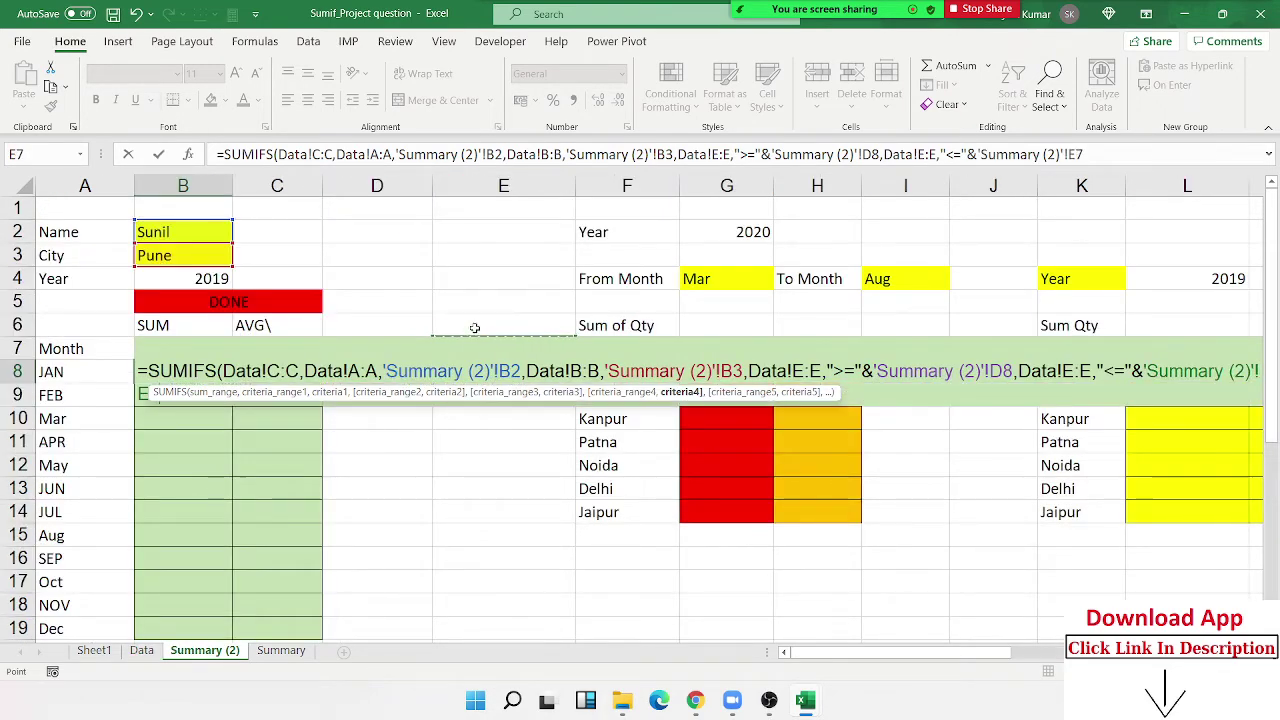
key("Down")
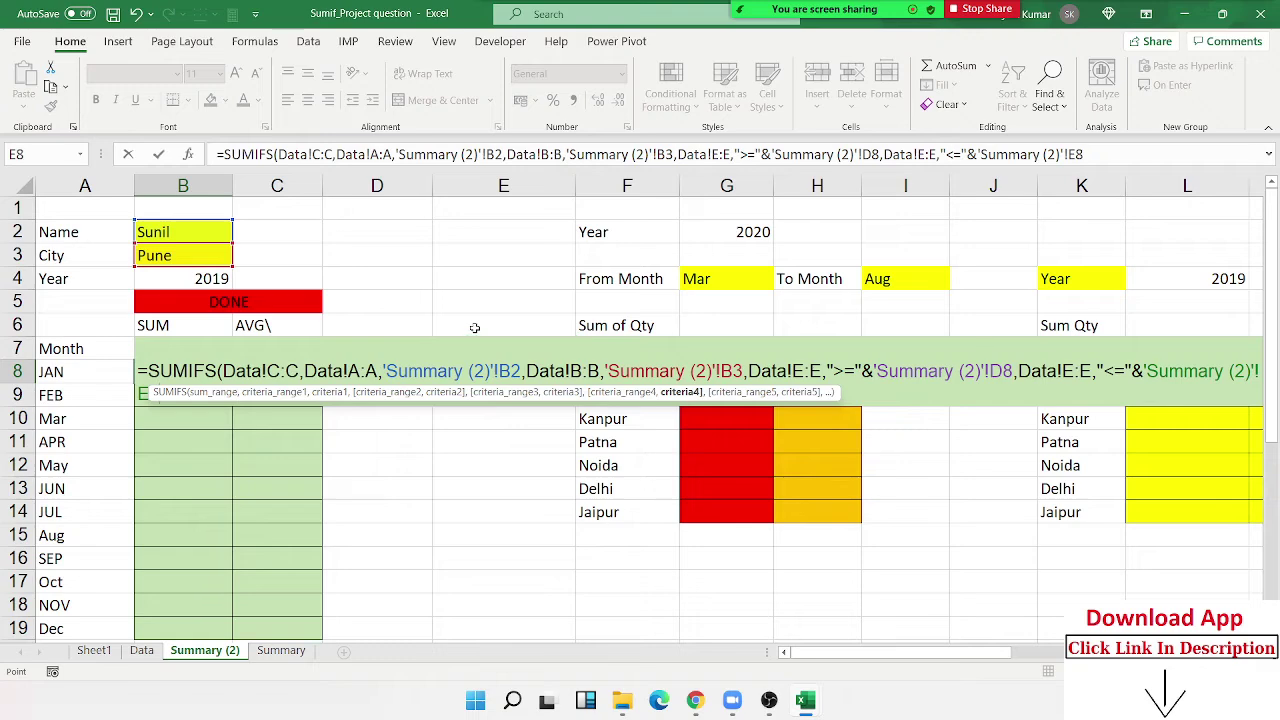
key("Return")
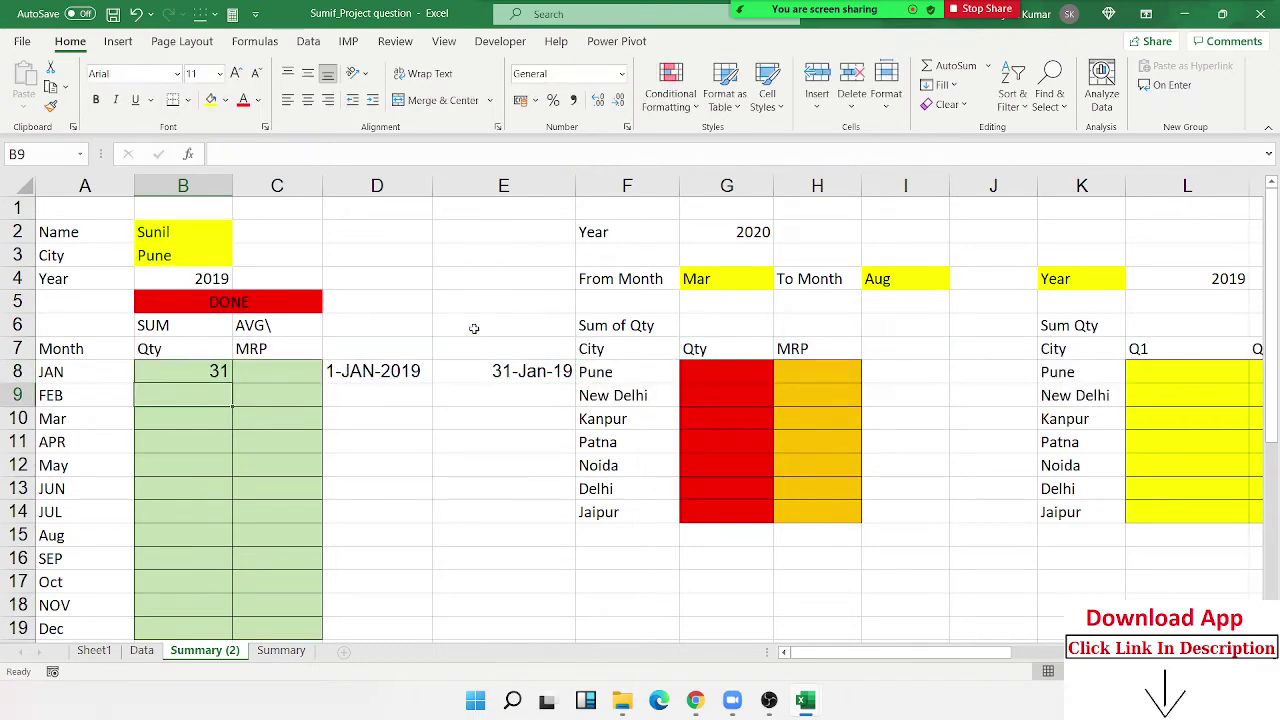
key("Up")
left_click(398, 154)
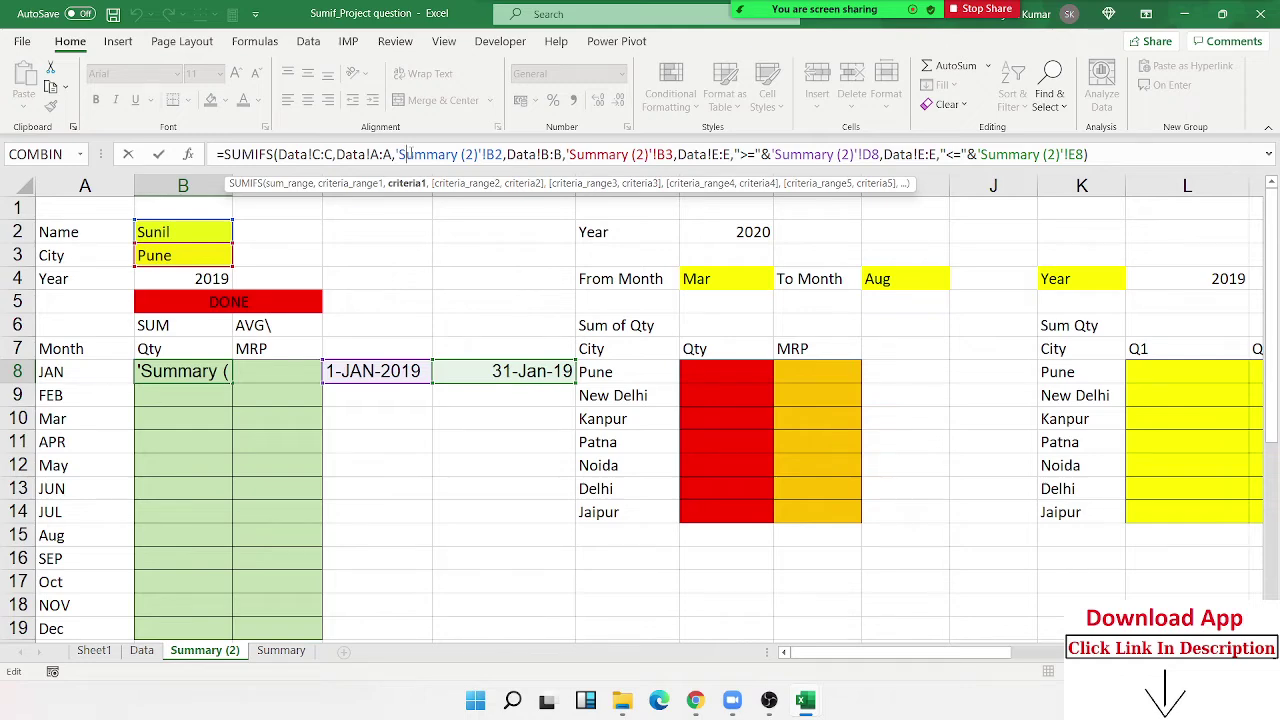
key("Return")
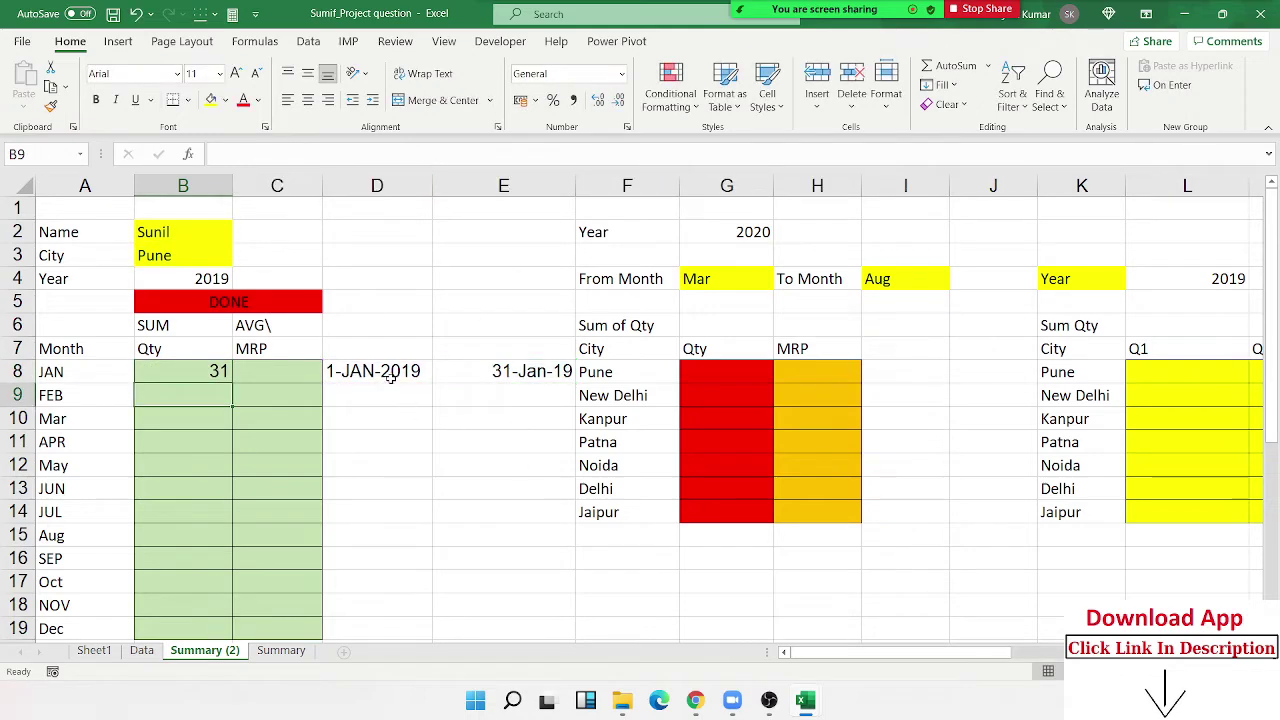
Step: Replace D8 in E8's EOMONTH formula with a copy of D8's expression "1-"&A8&"-"&B4, making the B4 year reference absolute
left_click(390, 374)
double_click(390, 374)
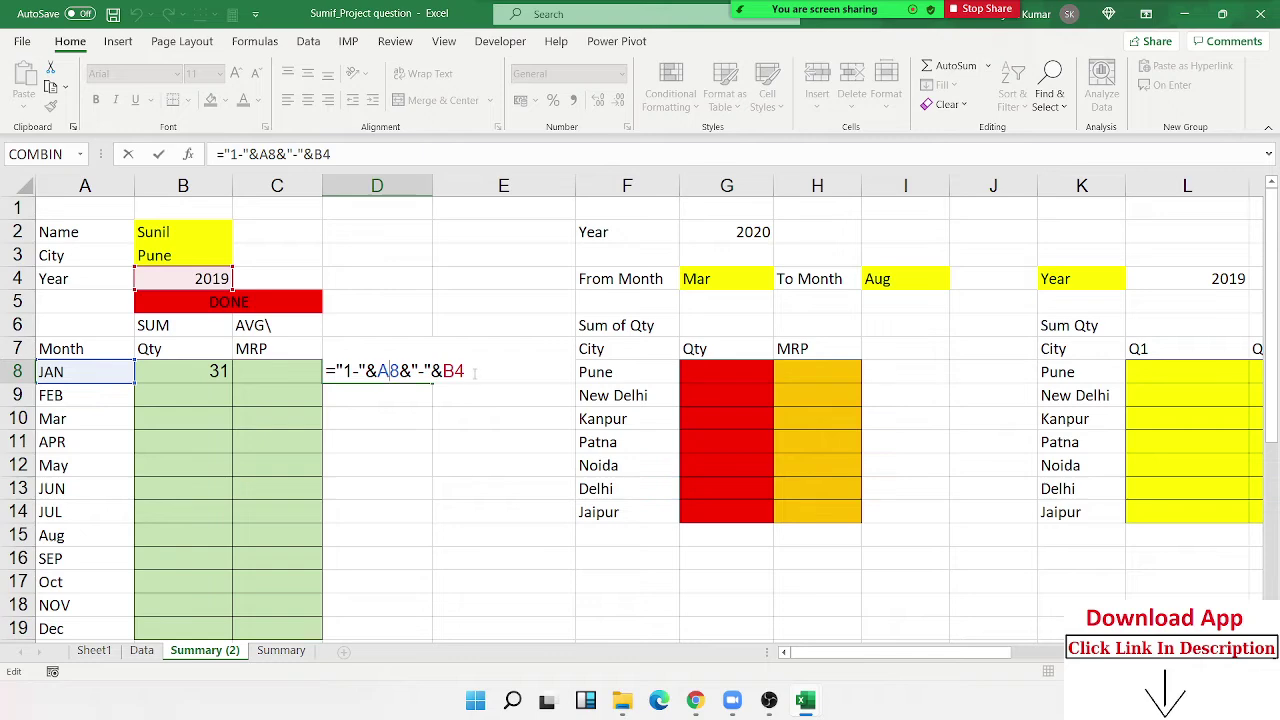
left_click_drag(475, 373, 336, 372)
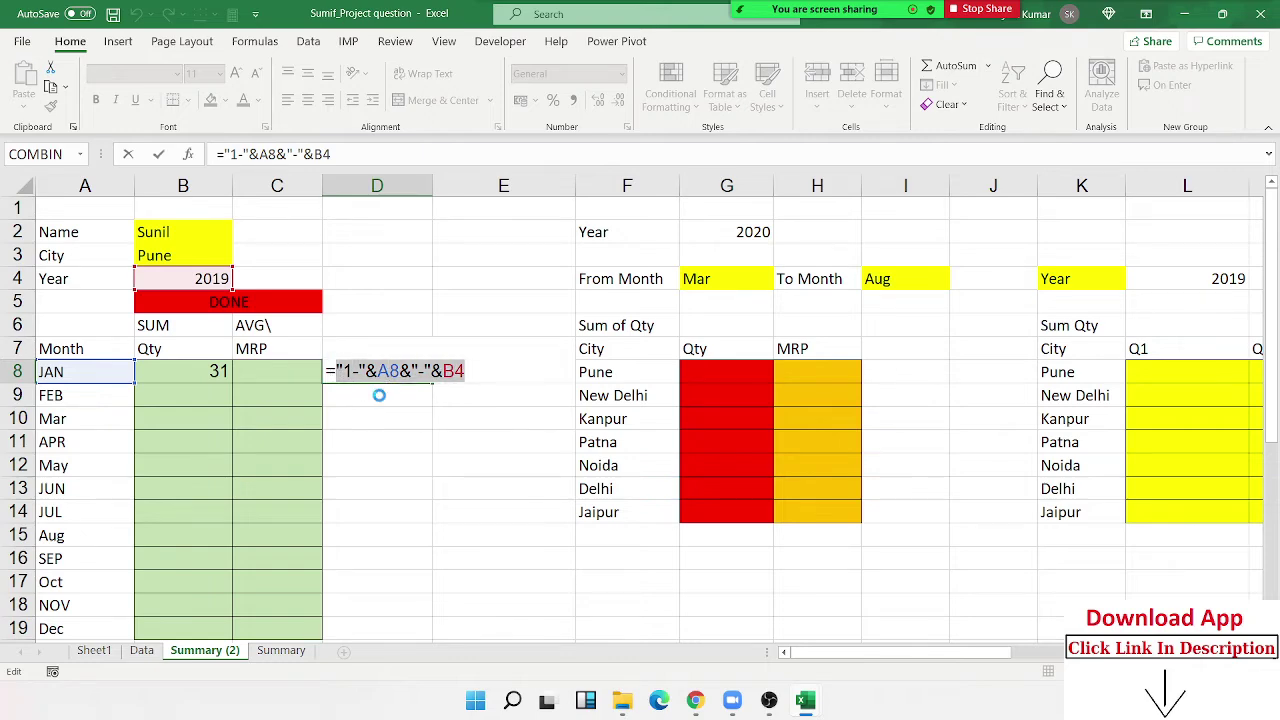
key("Escape")
double_click(503, 371)
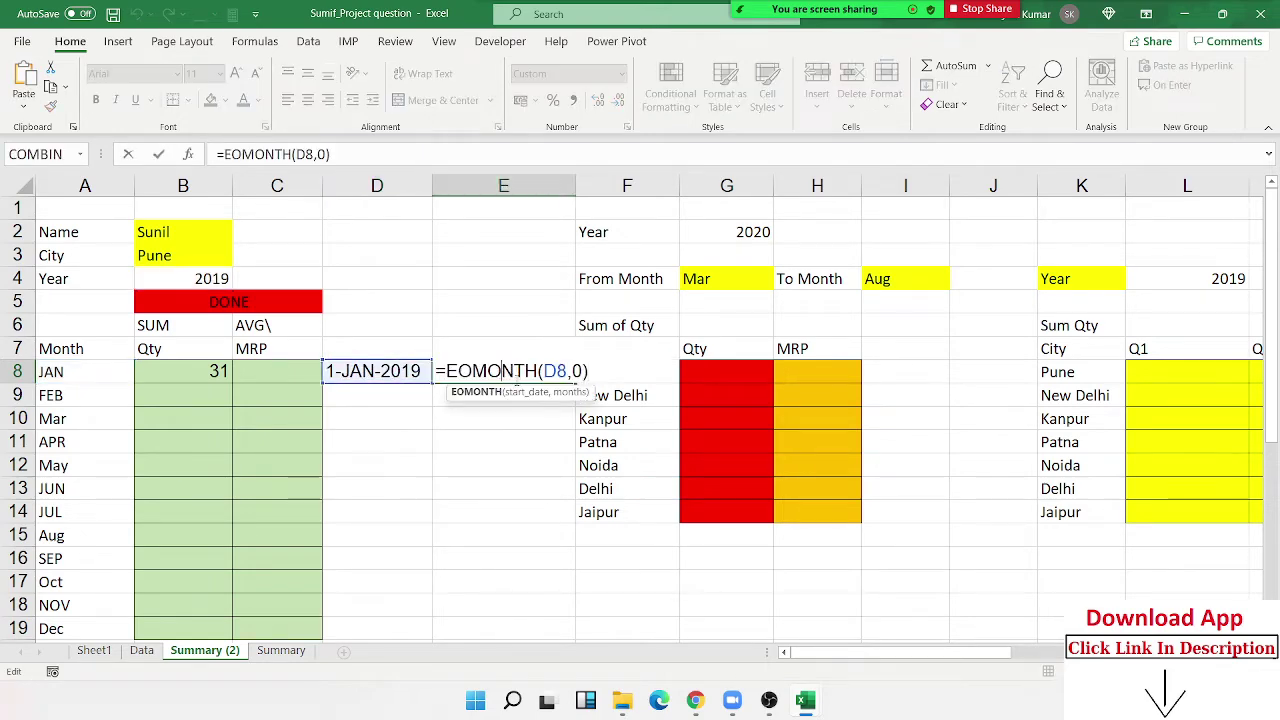
double_click(549, 371)
key("ctrl+v")
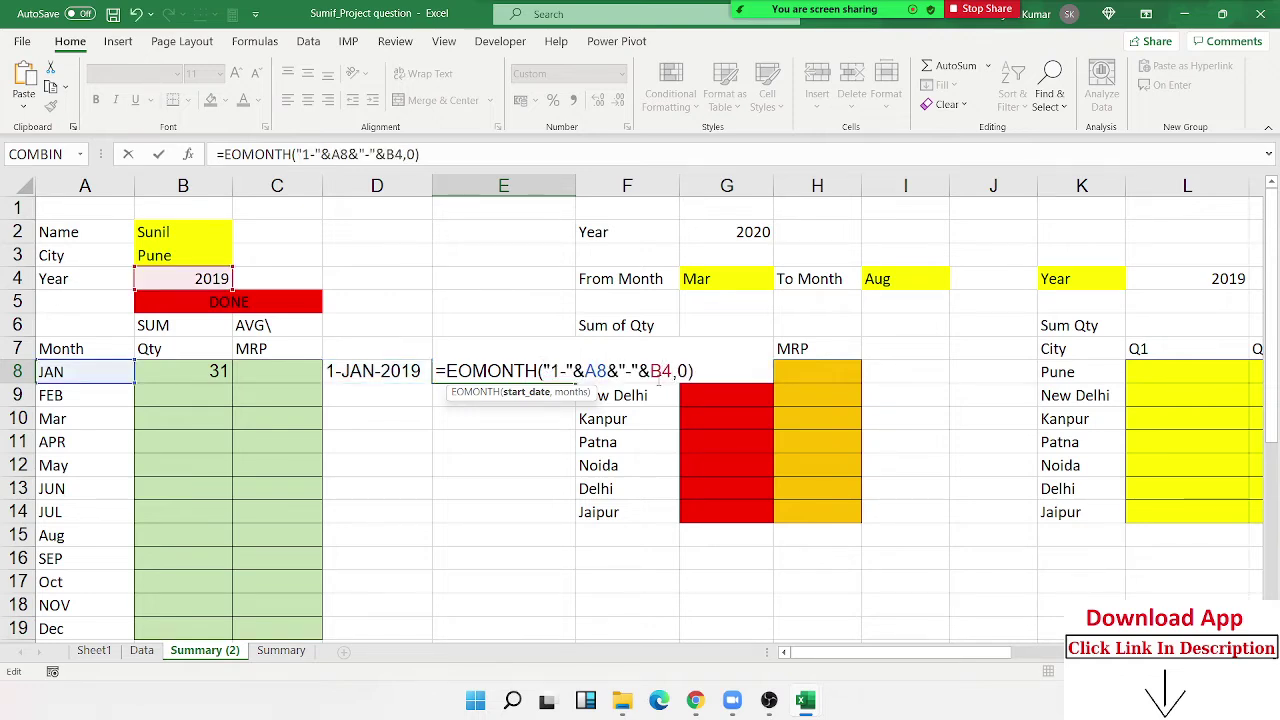
key("F4")
key("Return")
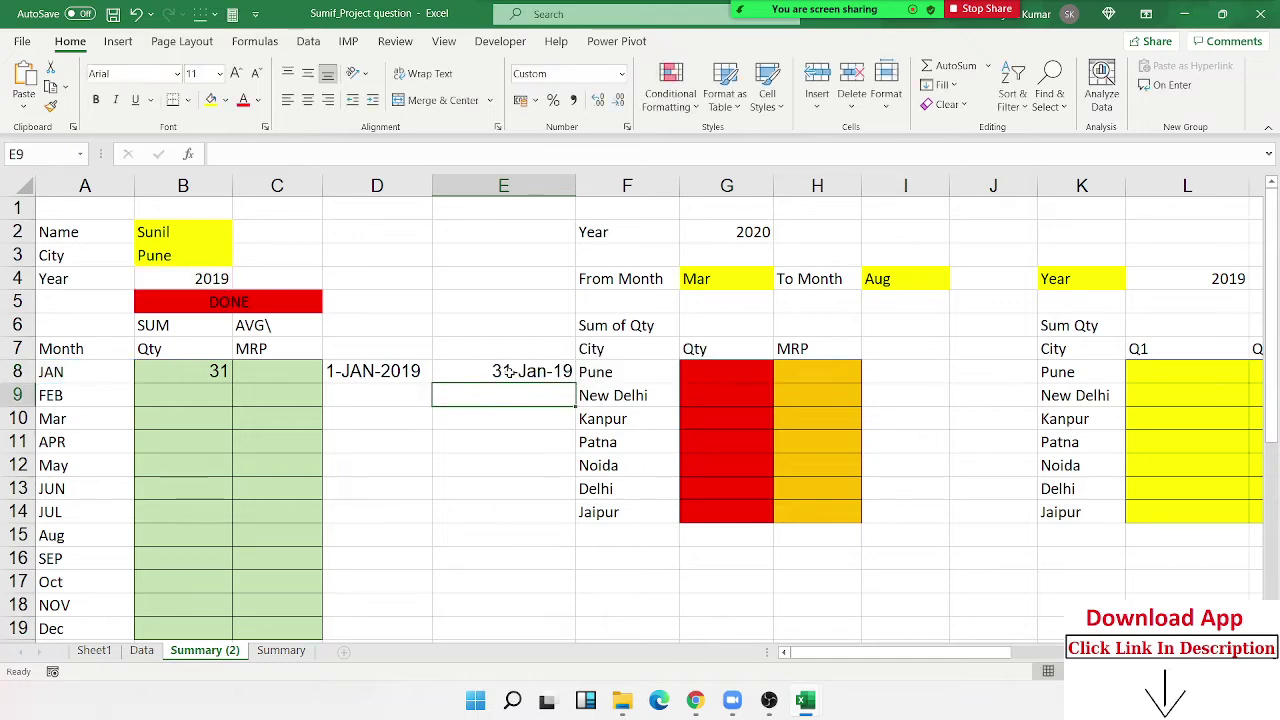
Step: Remove the 'Summary (2)'! prefix from the name criterion in B8's SUMIFS formula and make it absolute as $B$2
double_click(224, 371)
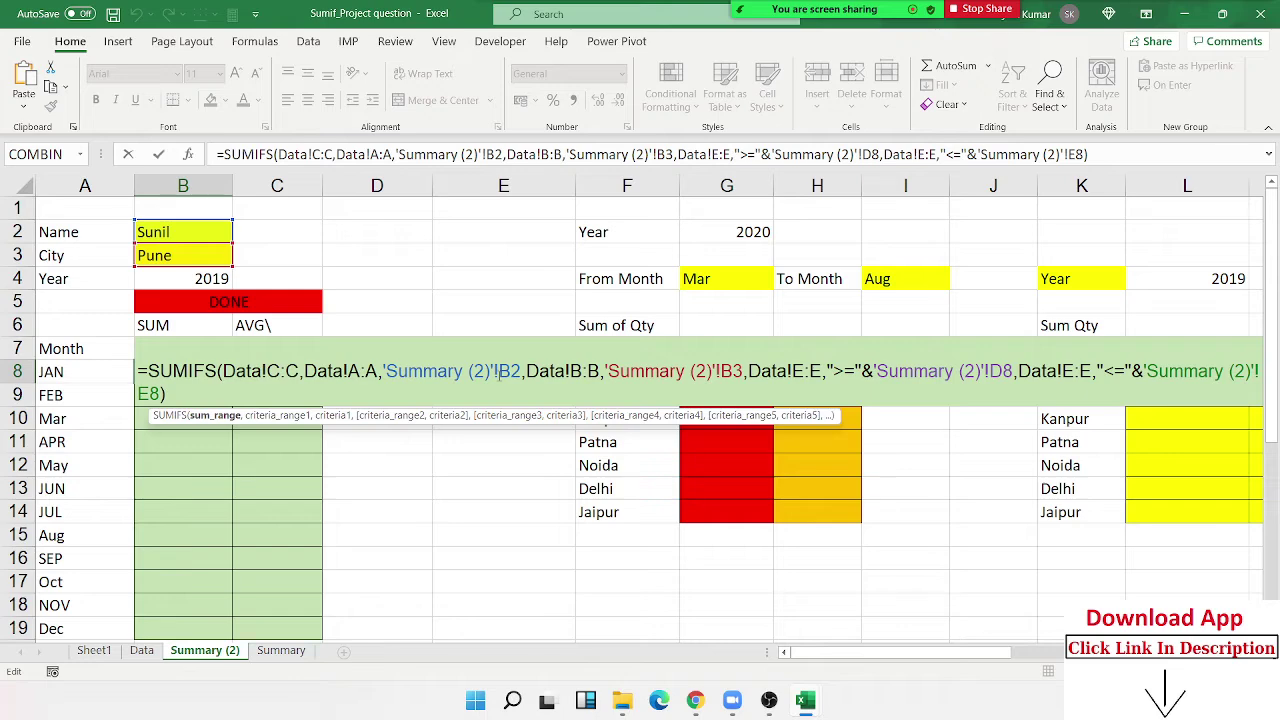
left_click_drag(499, 371, 447, 372)
left_click(387, 371)
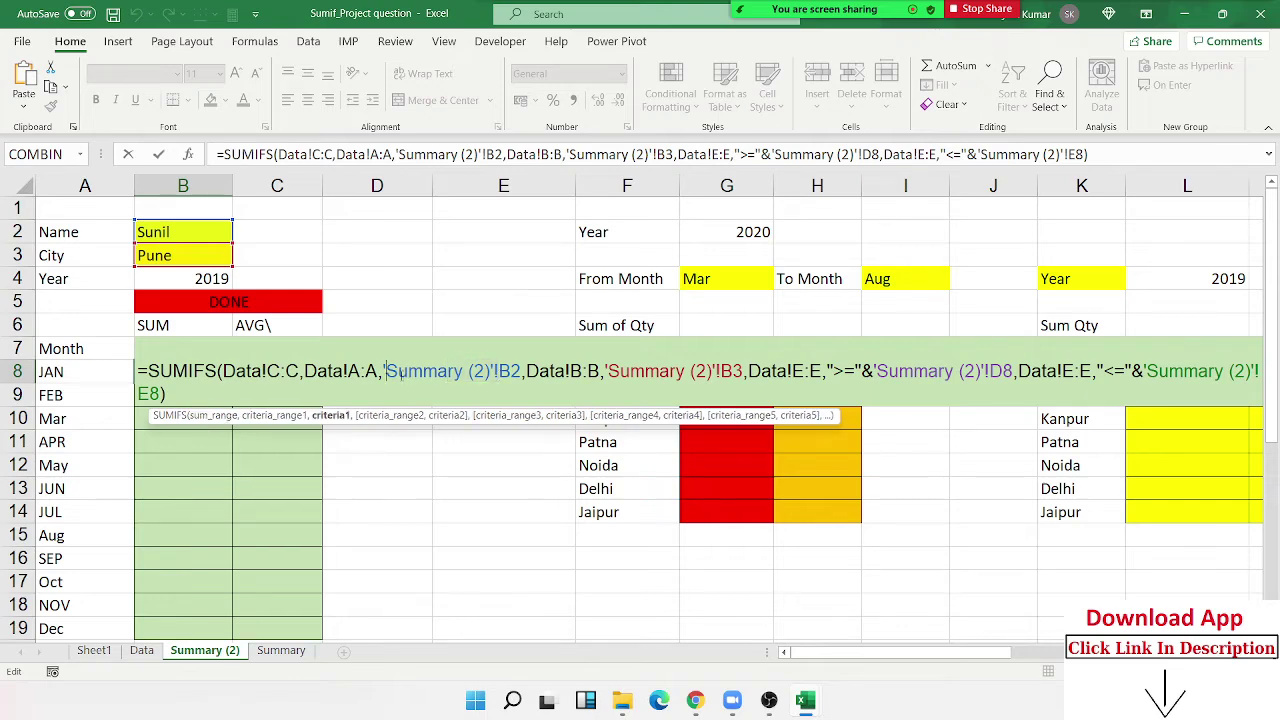
key("Delete")
key("Delete")
key("Delete")
key("Delete")
key("Delete")
key("Delete")
key("Delete")
key("Delete")
key("Delete")
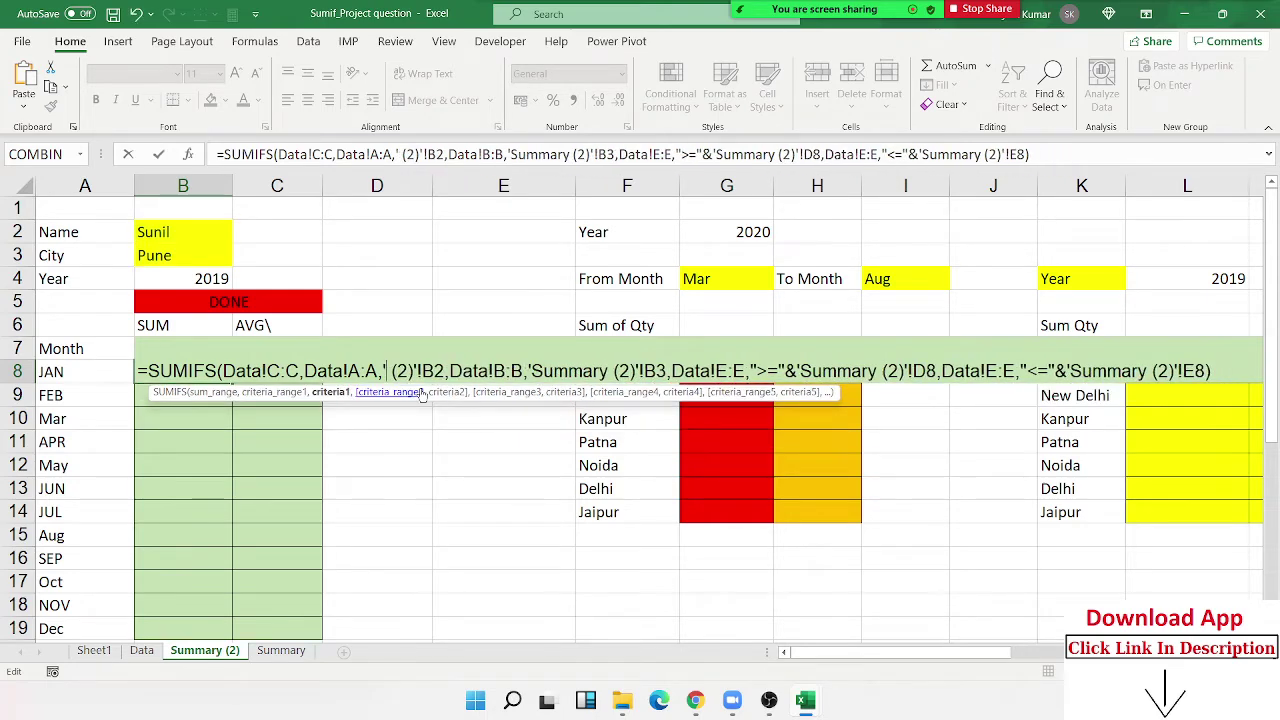
key("Delete")
key("Delete")
key("Delete")
key("Delete")
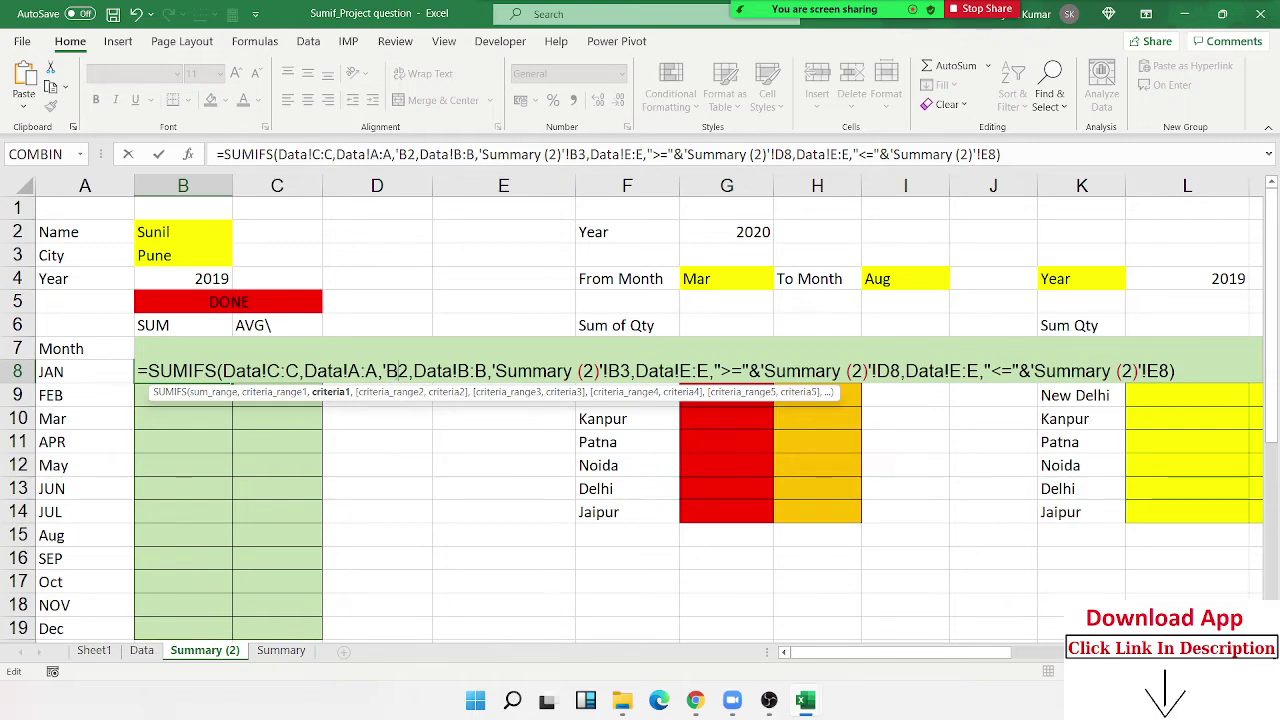
key("BackSpace")
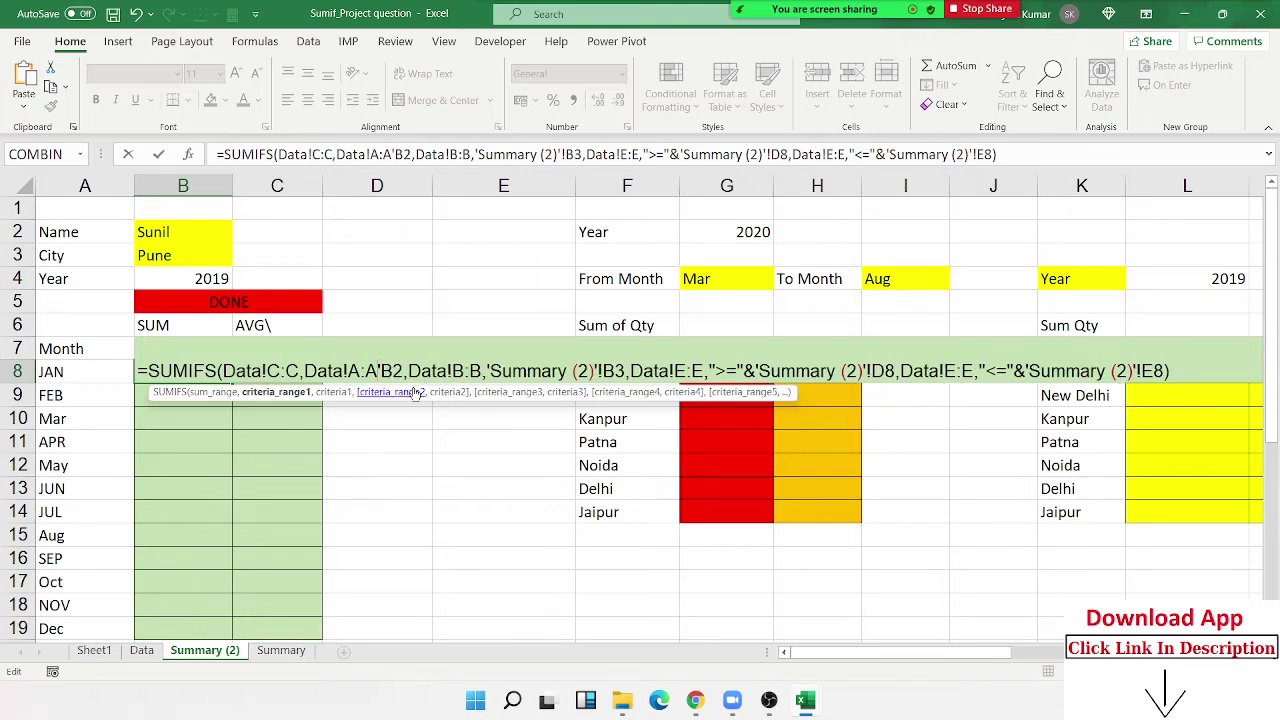
type(",")
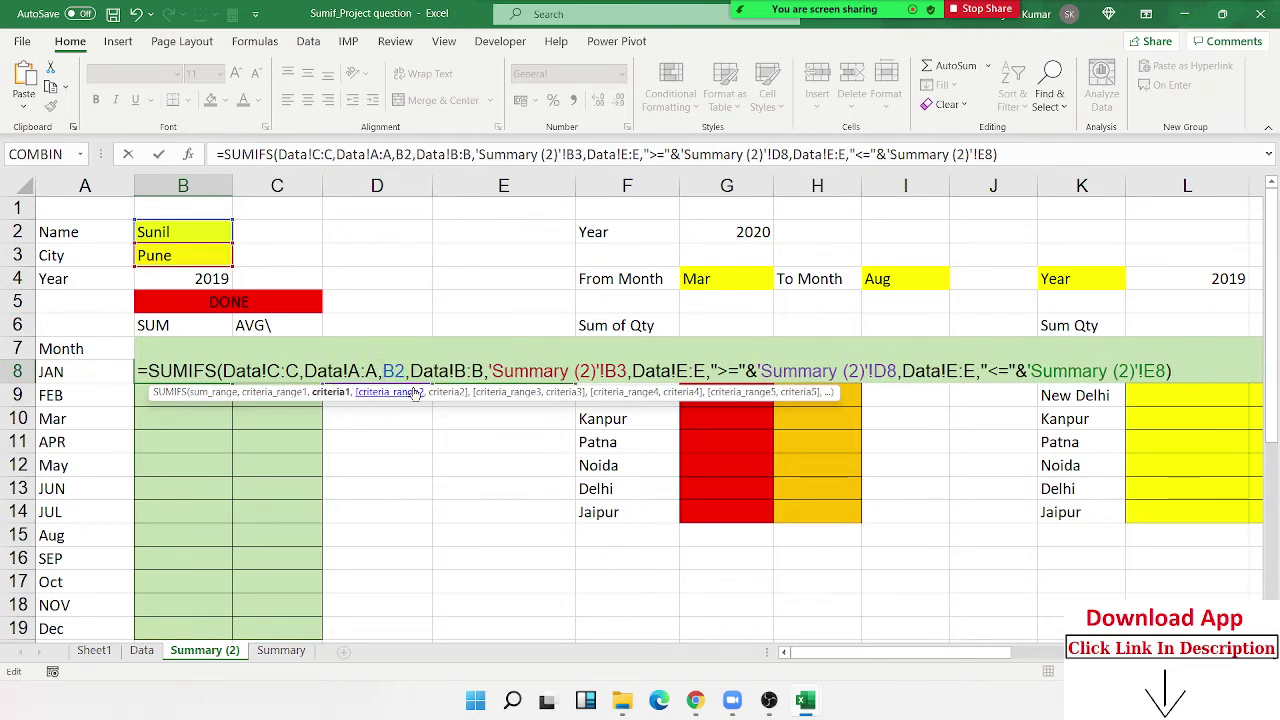
key("F4")
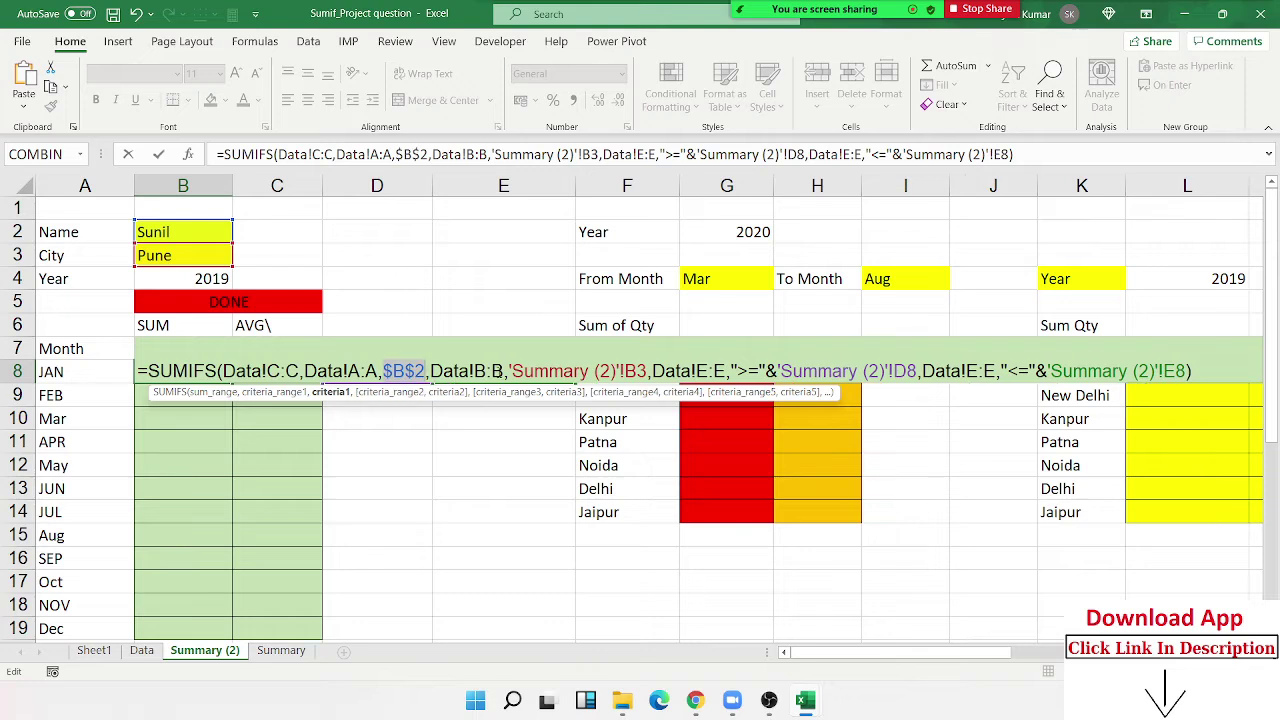
Step: Remove the 'Summary (2)'! prefix from the city criterion in the SUMIFS formula and make it absolute as $B$3
left_click(500, 371)
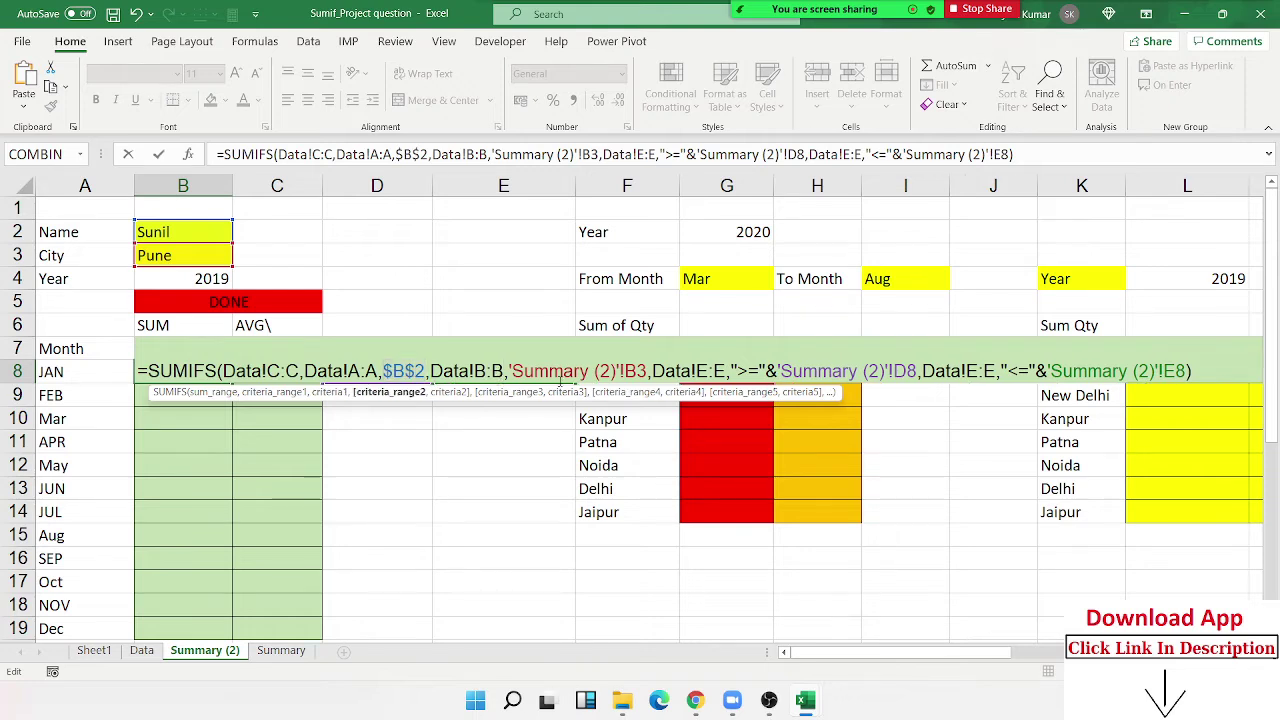
left_click_drag(626, 372, 564, 372)
key("BackSpace")
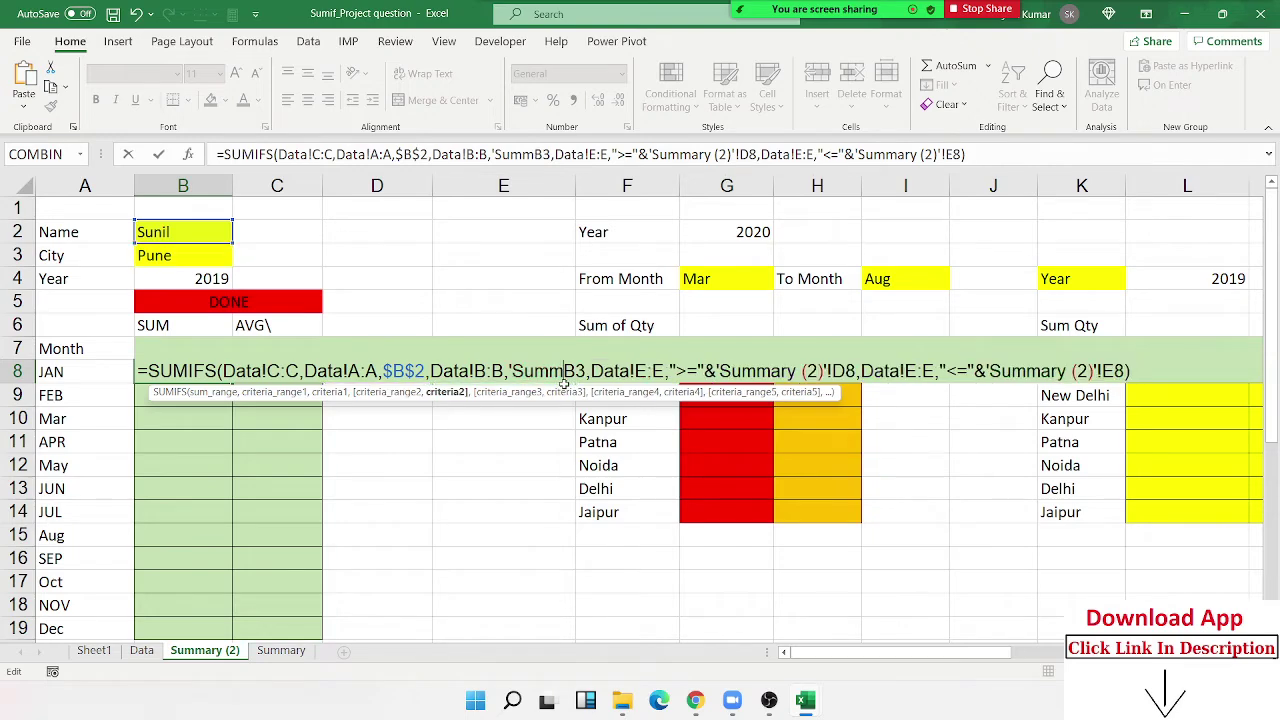
key("BackSpace")
key("BackSpace")
key("BackSpace")
key("BackSpace")
key("BackSpace")
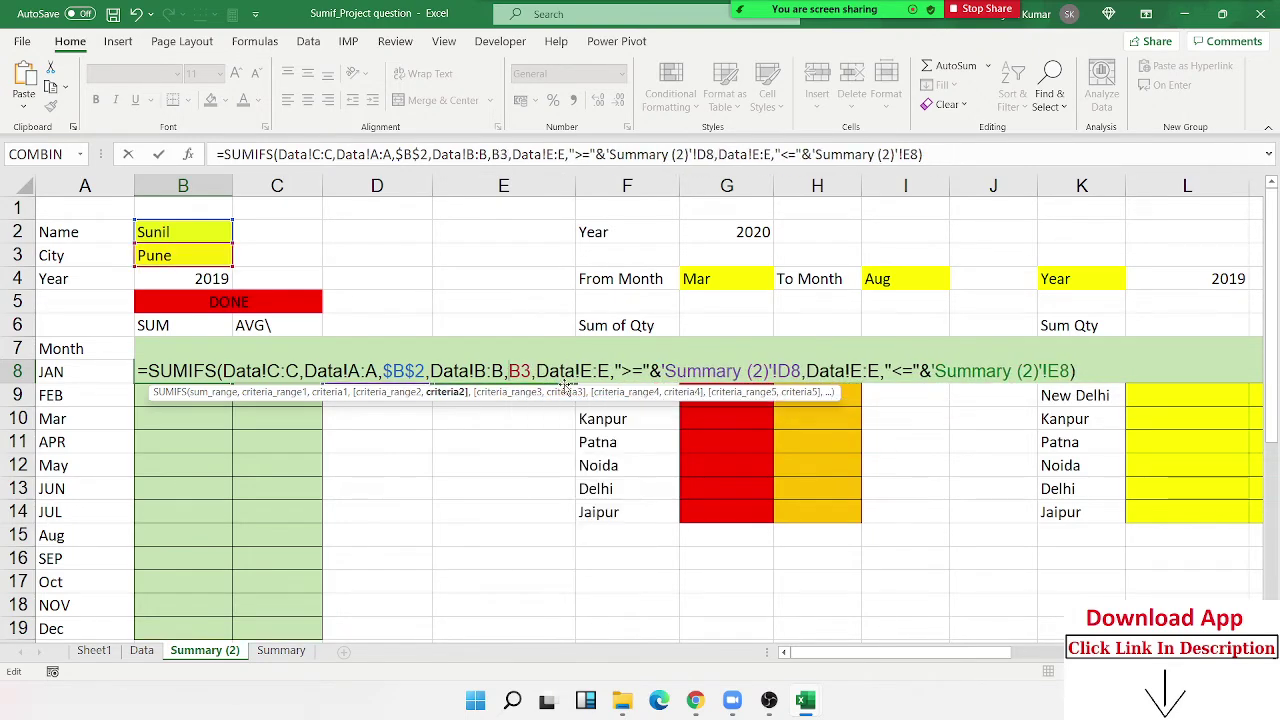
key("Right")
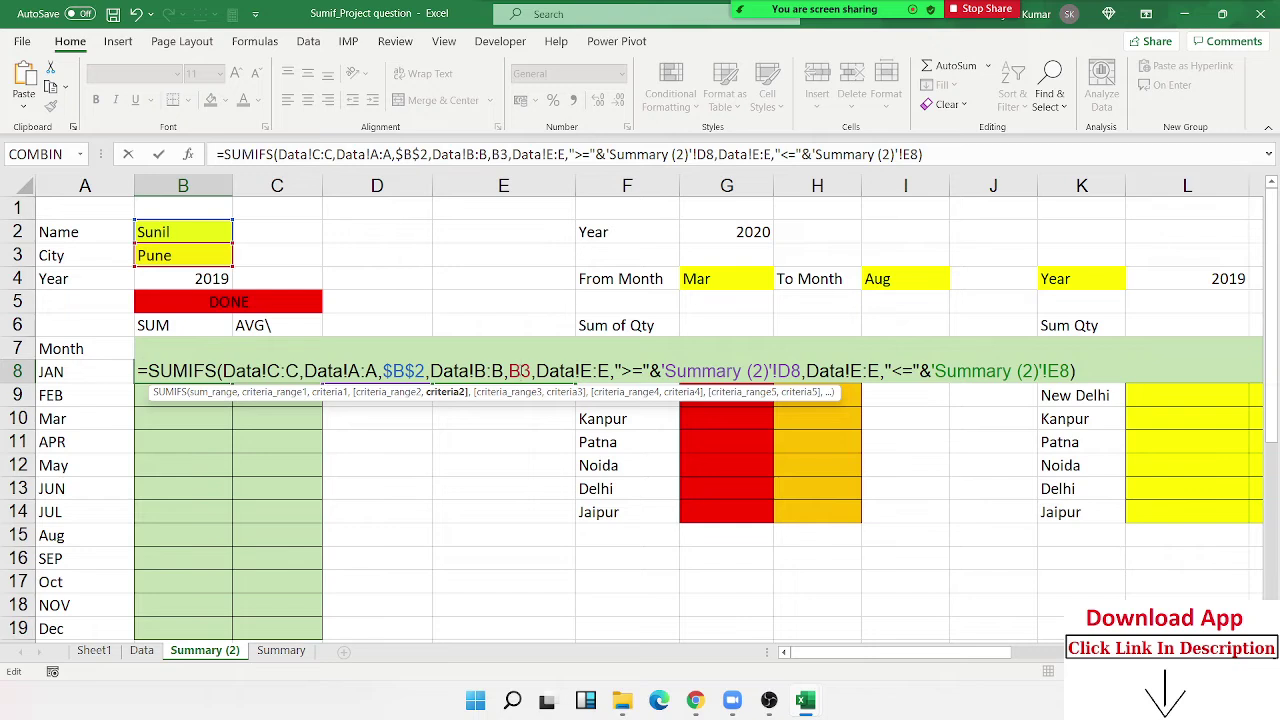
key("F4")
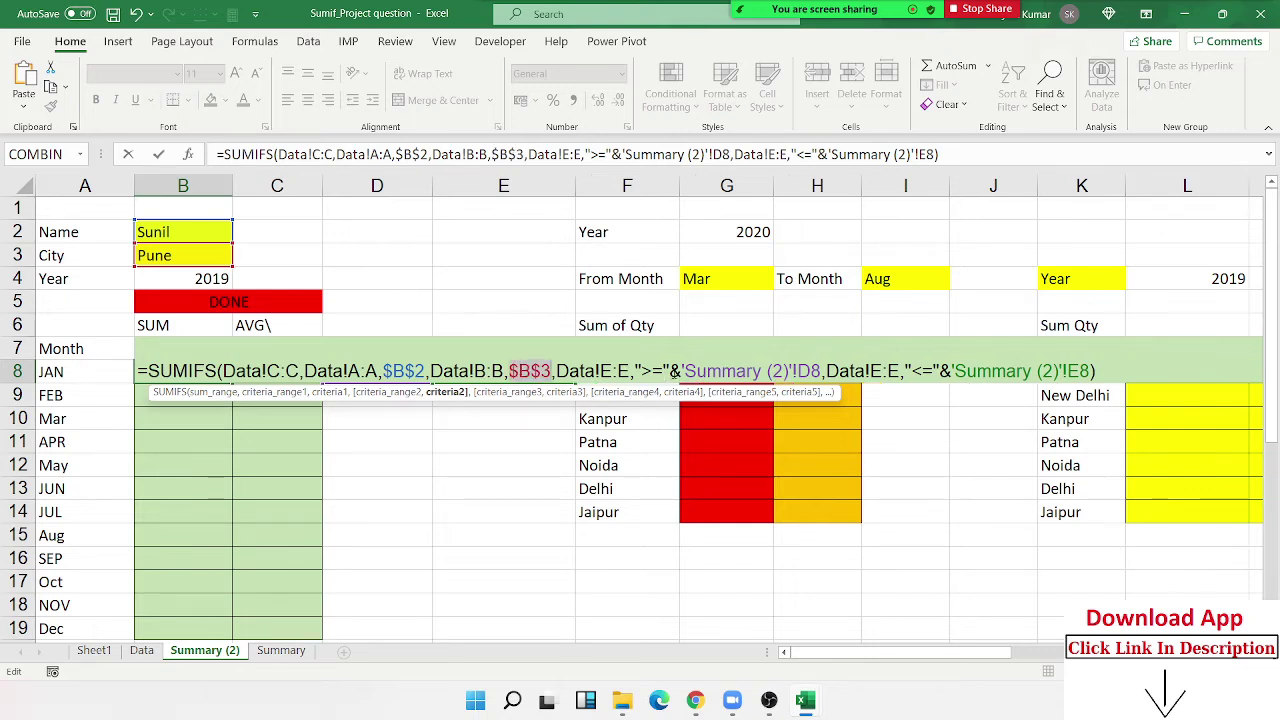
Step: Remove the 'Summary (2)'! prefix from the start-date criterion in B8's SUMIFS formula and make it absolute as $D$8
left_click(797, 371)
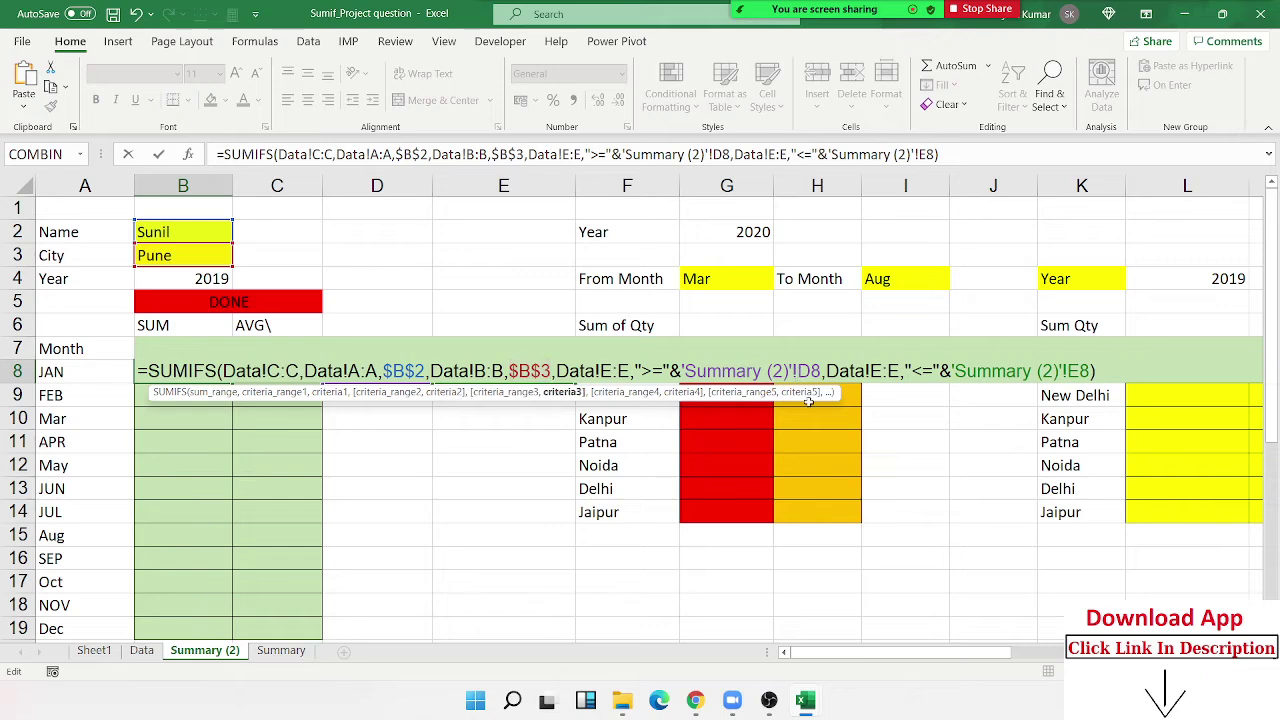
key("BackSpace")
key("BackSpace")
key("BackSpace")
key("BackSpace")
key("BackSpace")
key("BackSpace")
key("BackSpace")
key("BackSpace")
key("BackSpace")
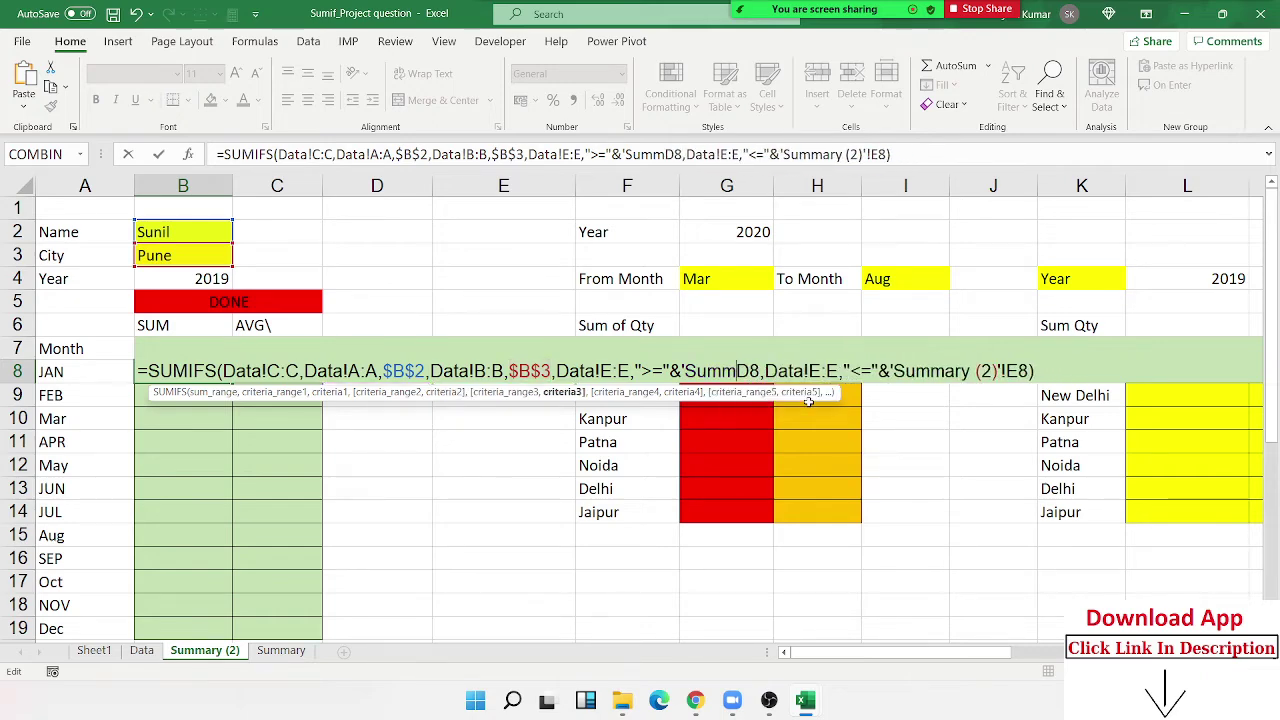
key("BackSpace")
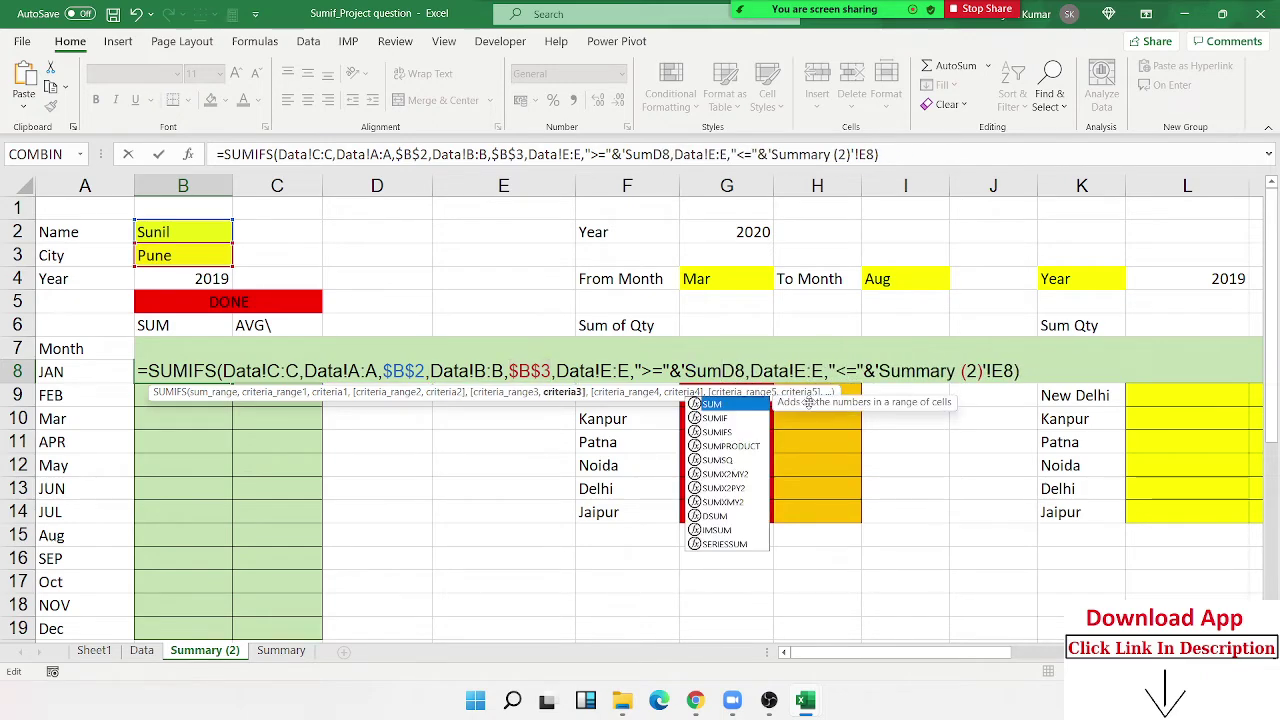
key("BackSpace")
key("BackSpace")
key("BackSpace")
key("BackSpace")
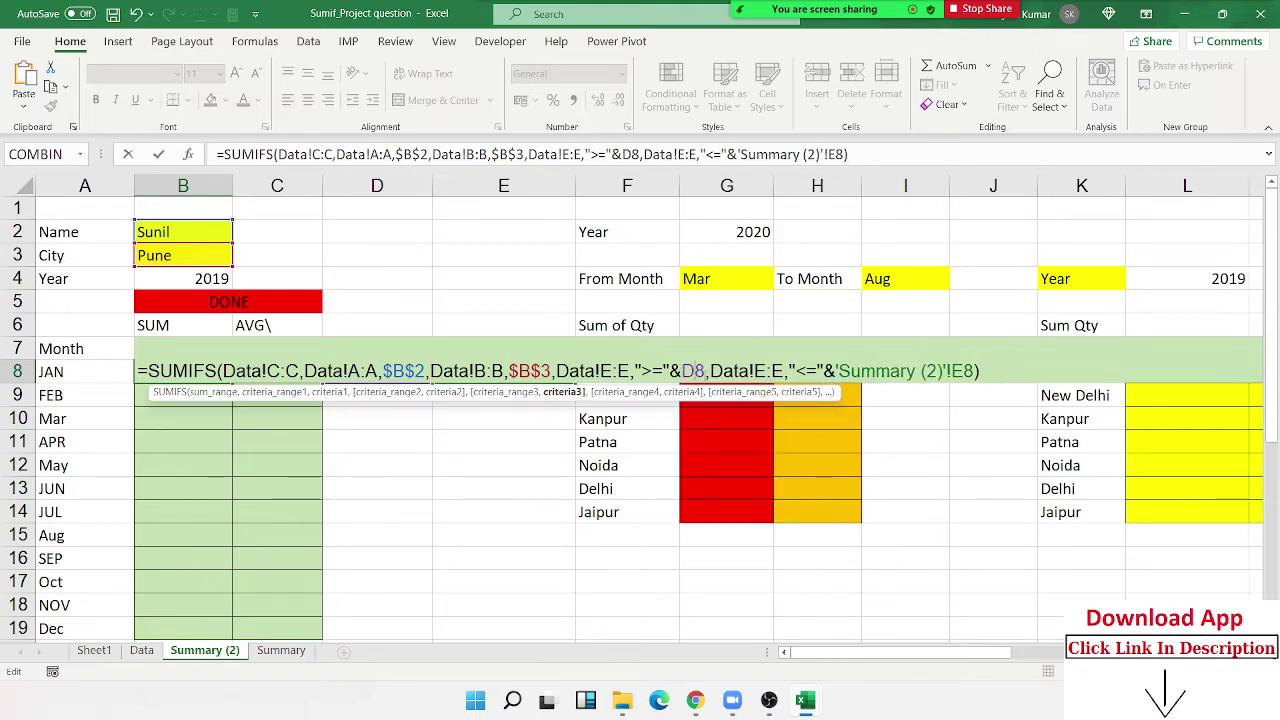
key("F4")
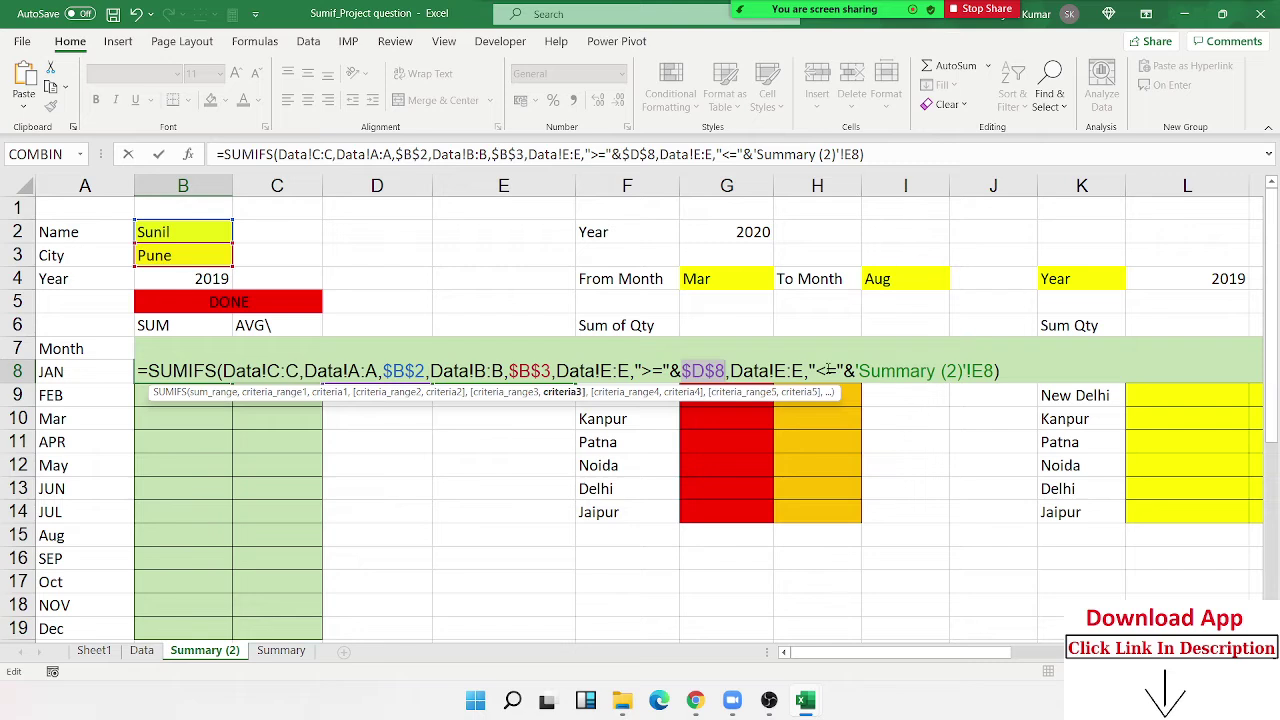
Step: Remove the 'Summary (2)'! prefix from the end-date criterion, make it absolute as $E$8, and commit the formula in B8
left_click(972, 372)
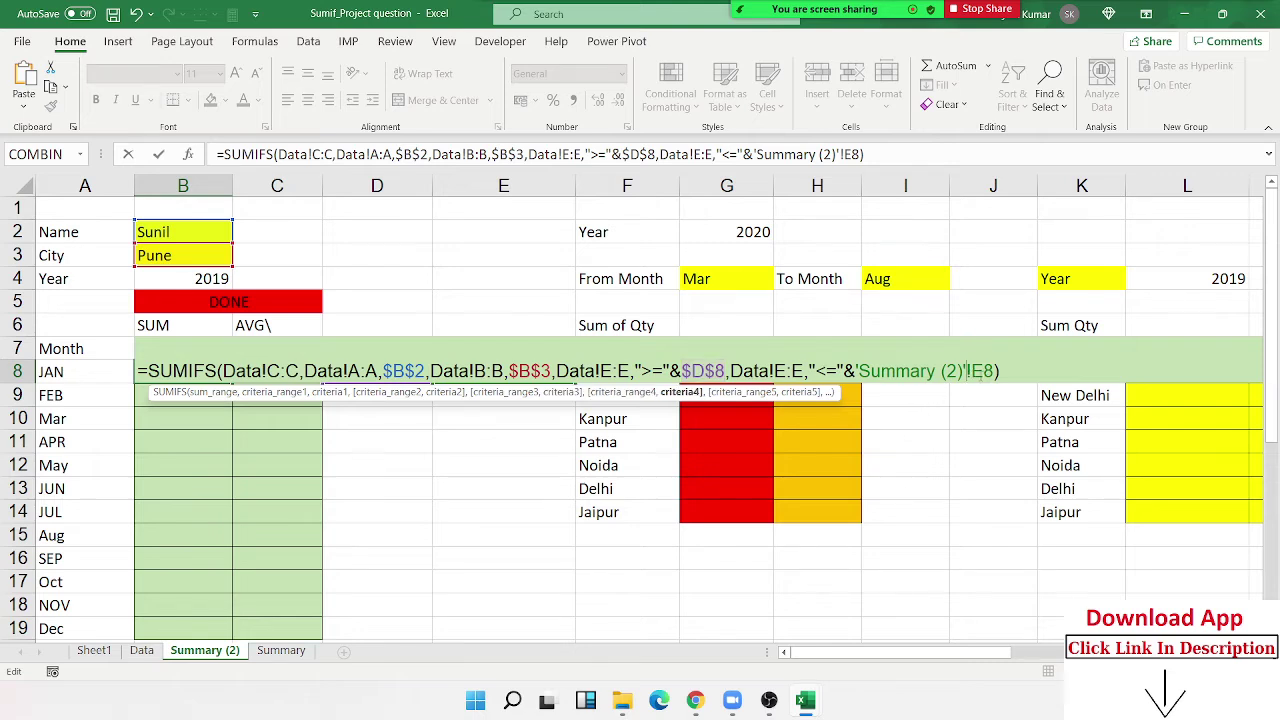
key("BackSpace")
key("BackSpace")
key("BackSpace")
key("BackSpace")
key("BackSpace")
key("BackSpace")
key("BackSpace")
key("BackSpace")
key("BackSpace")
key("BackSpace")
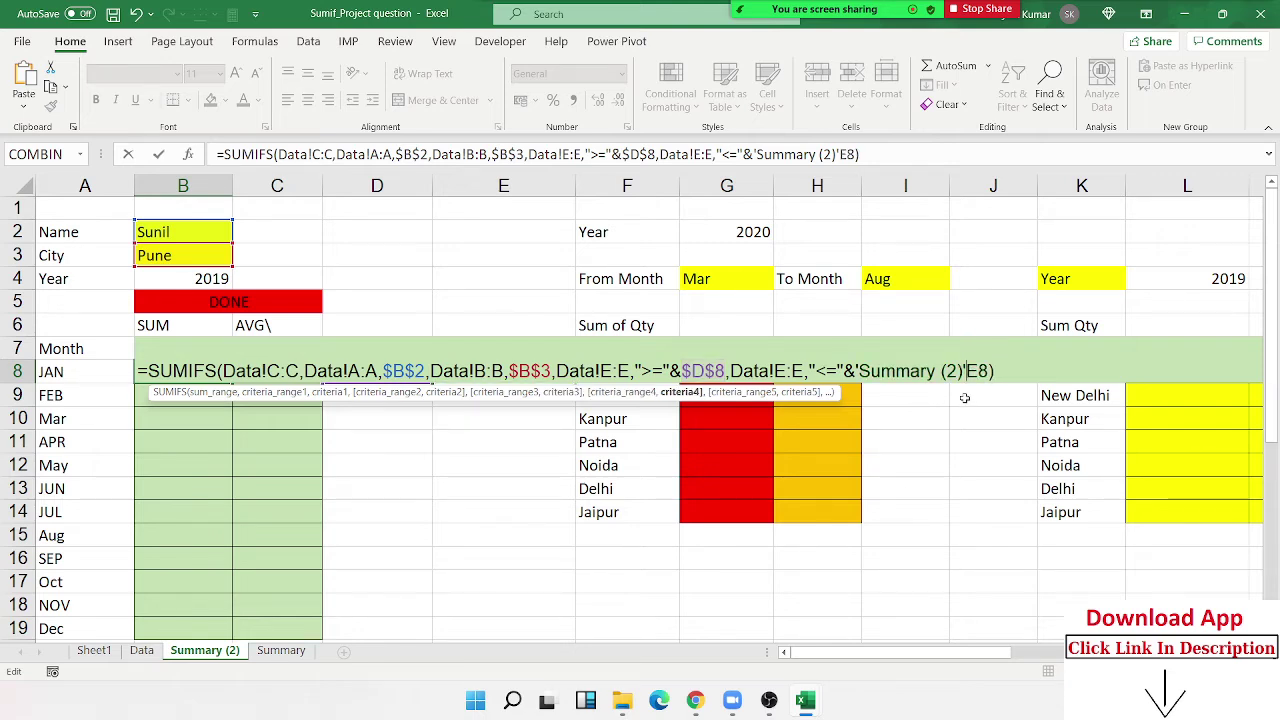
key("BackSpace")
key("BackSpace")
key("BackSpace")
key("BackSpace")
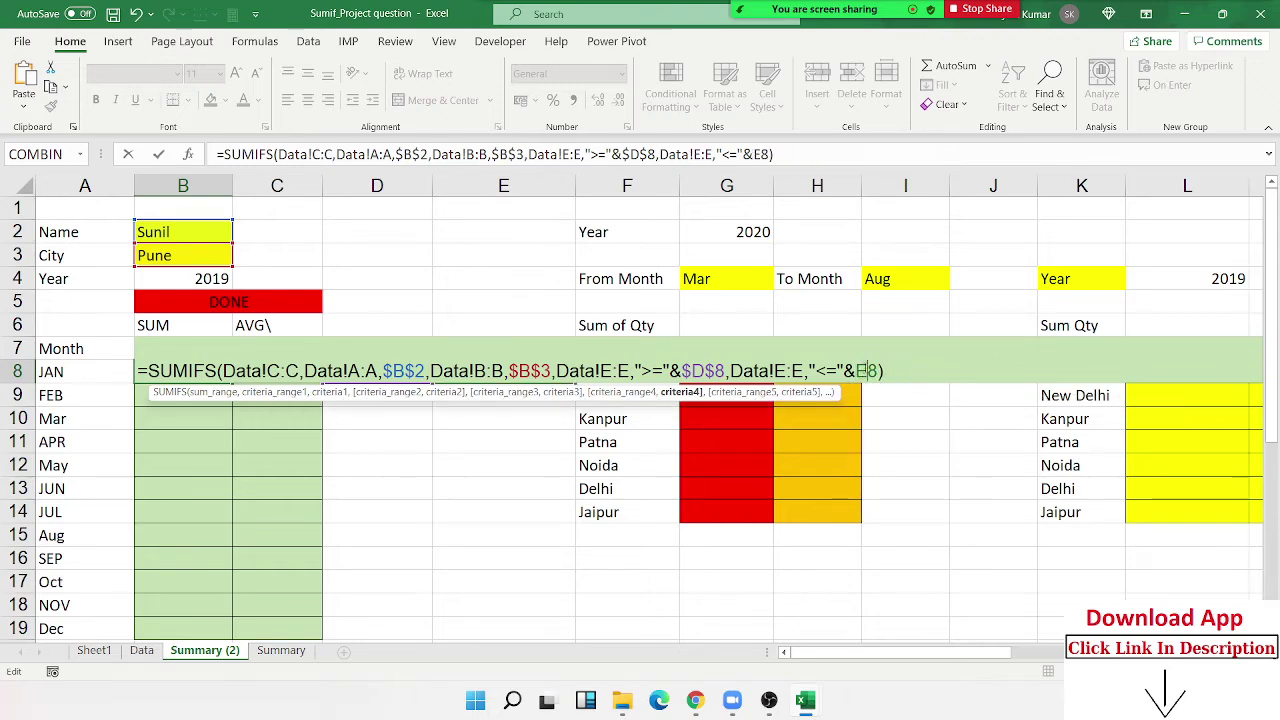
key("F4")
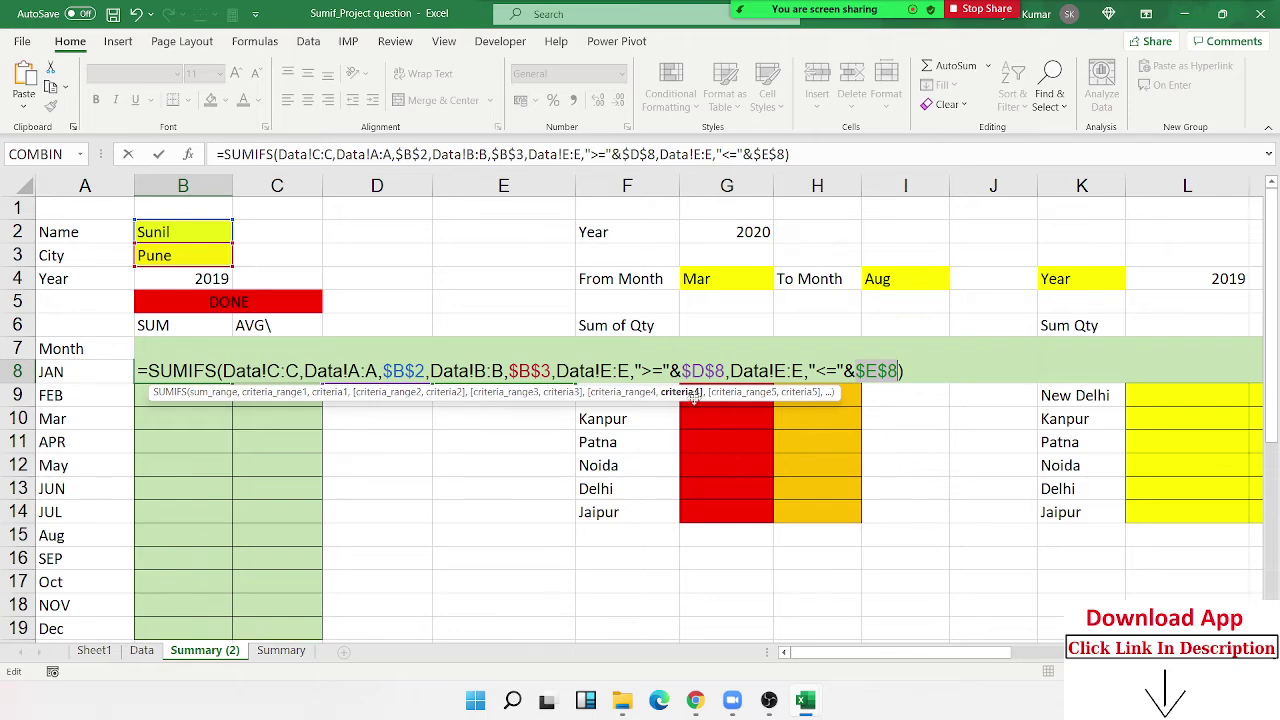
key("ctrl+Return")
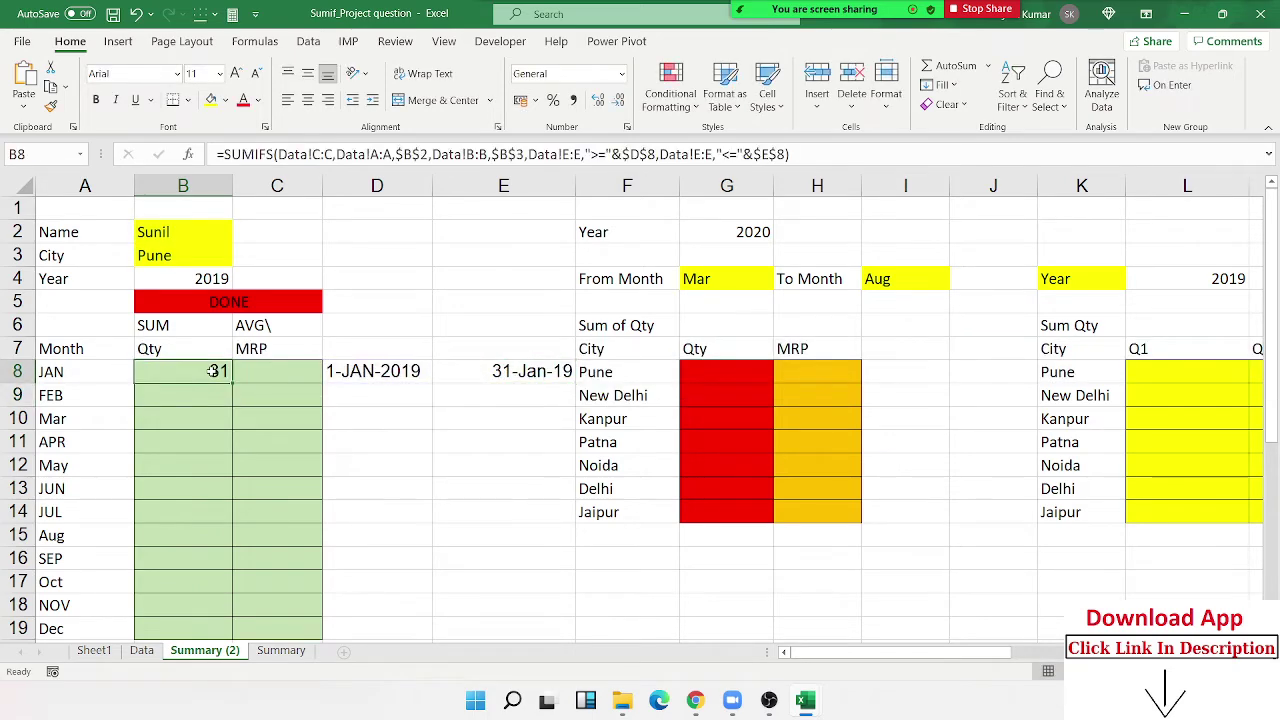
Step: Replace $D$8 in B8's SUMIFS formula with D8's expression in parentheses, ("1-"&A8&"-"&B4)
double_click(217, 371)
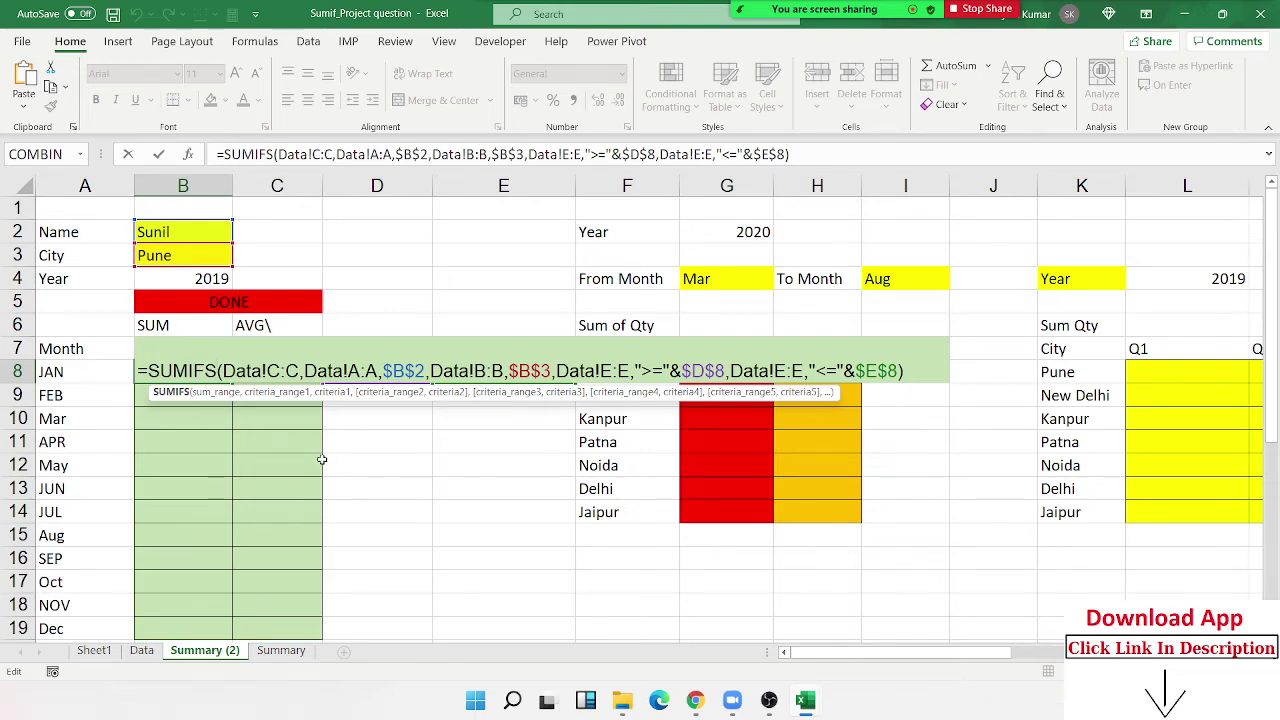
key("Escape")
left_click(330, 373)
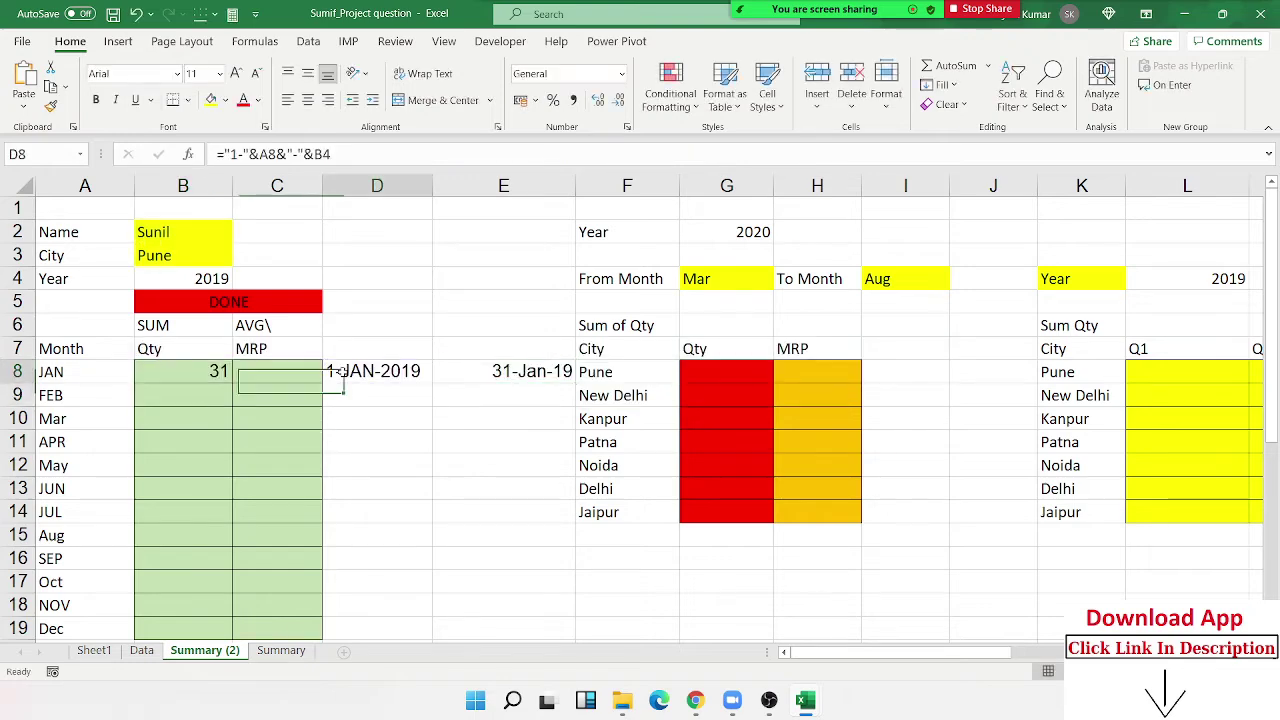
double_click(340, 372)
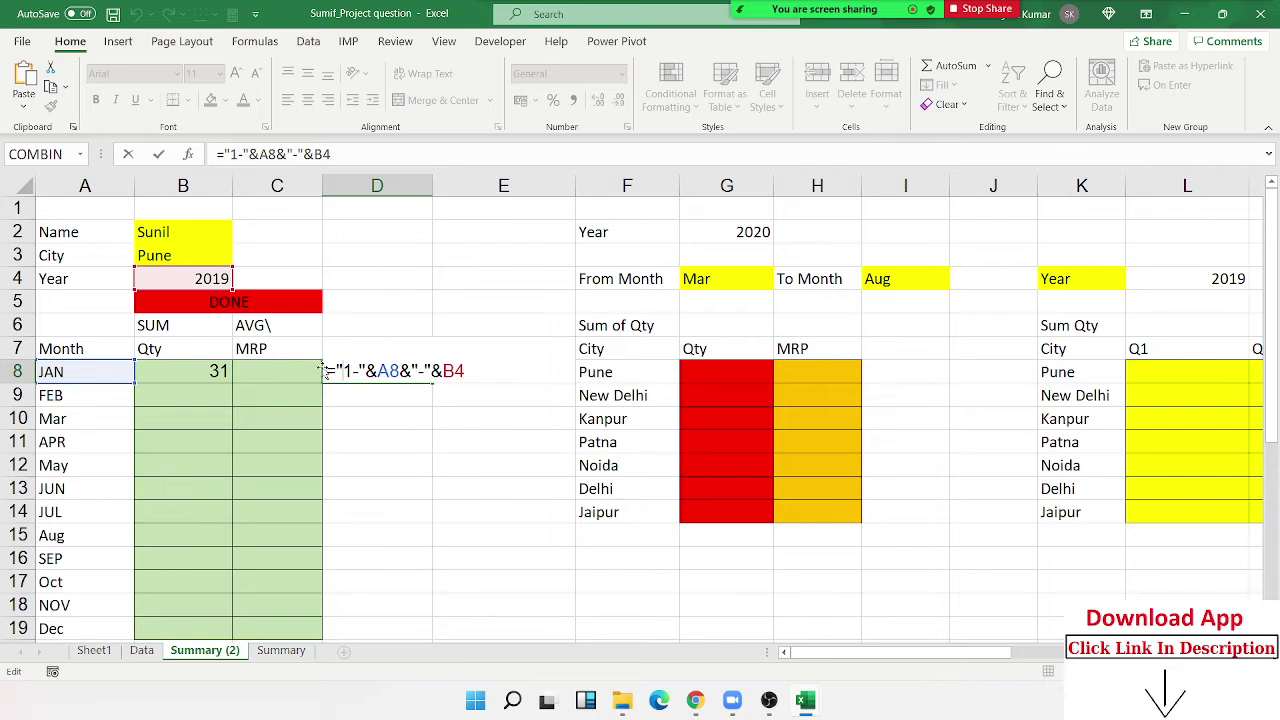
left_click_drag(338, 371, 466, 371)
key("Escape")
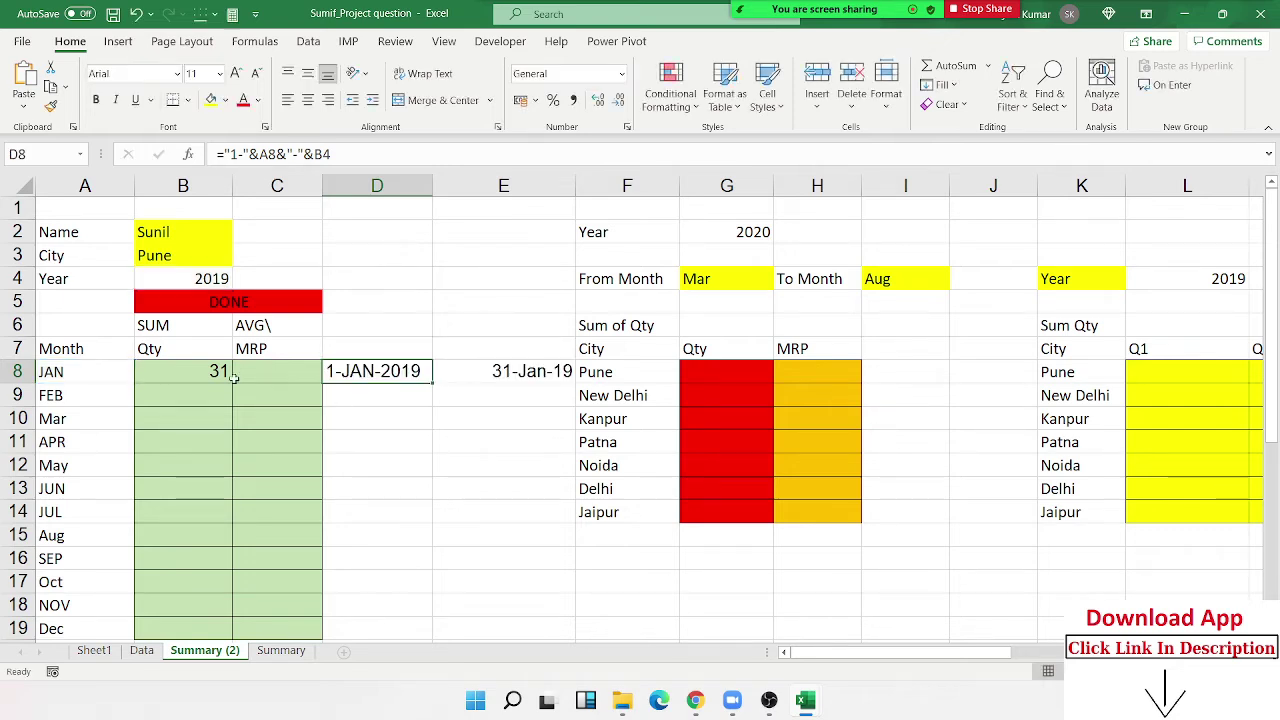
double_click(218, 376)
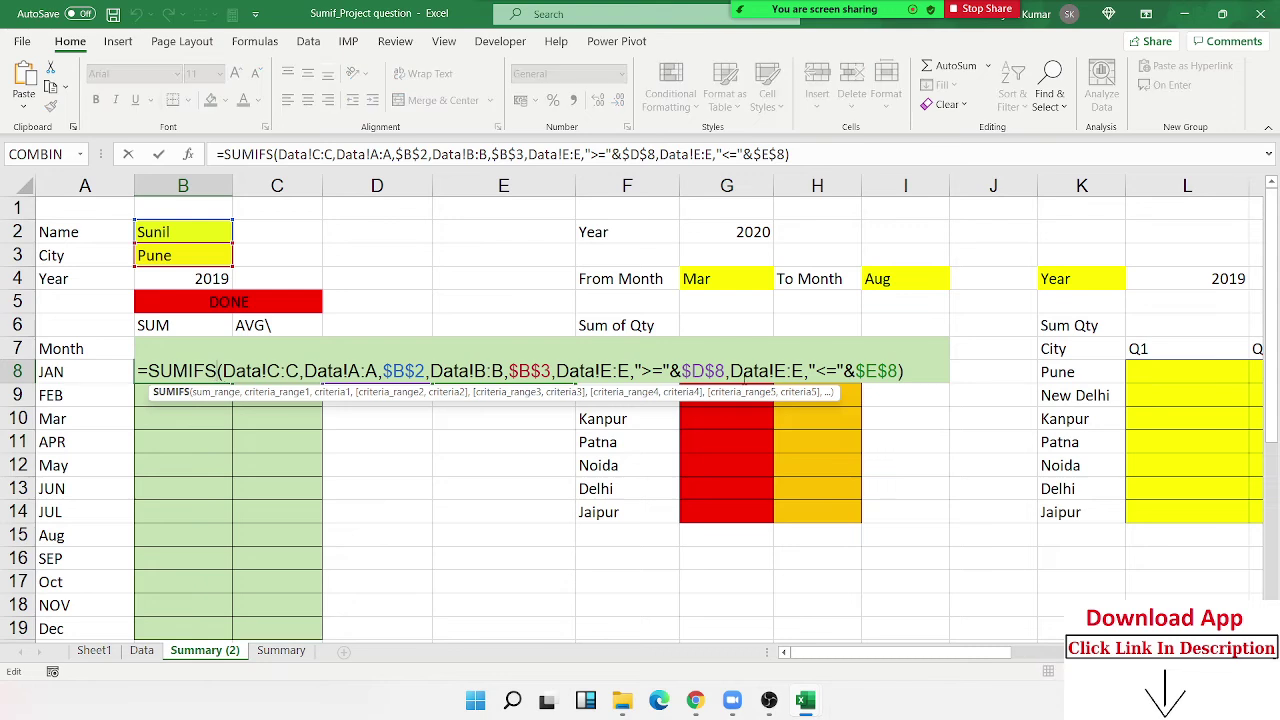
left_click_drag(682, 371, 722, 374)
key("Delete")
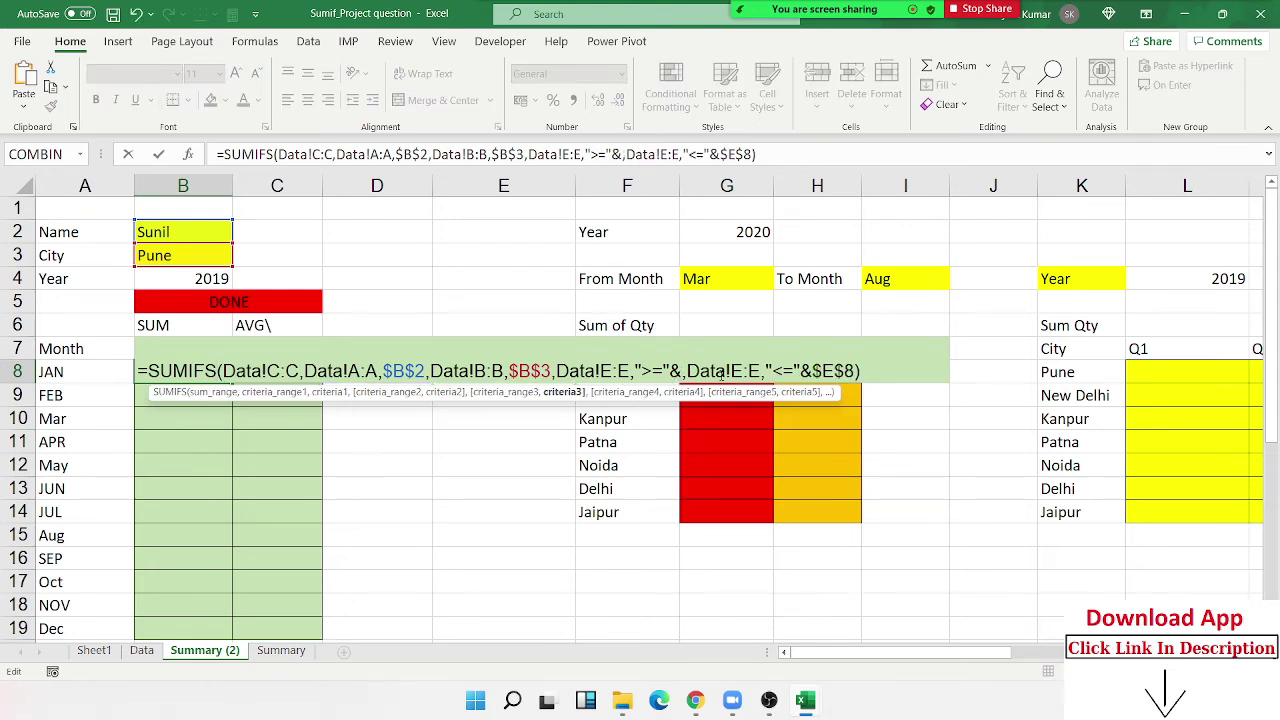
type("()")
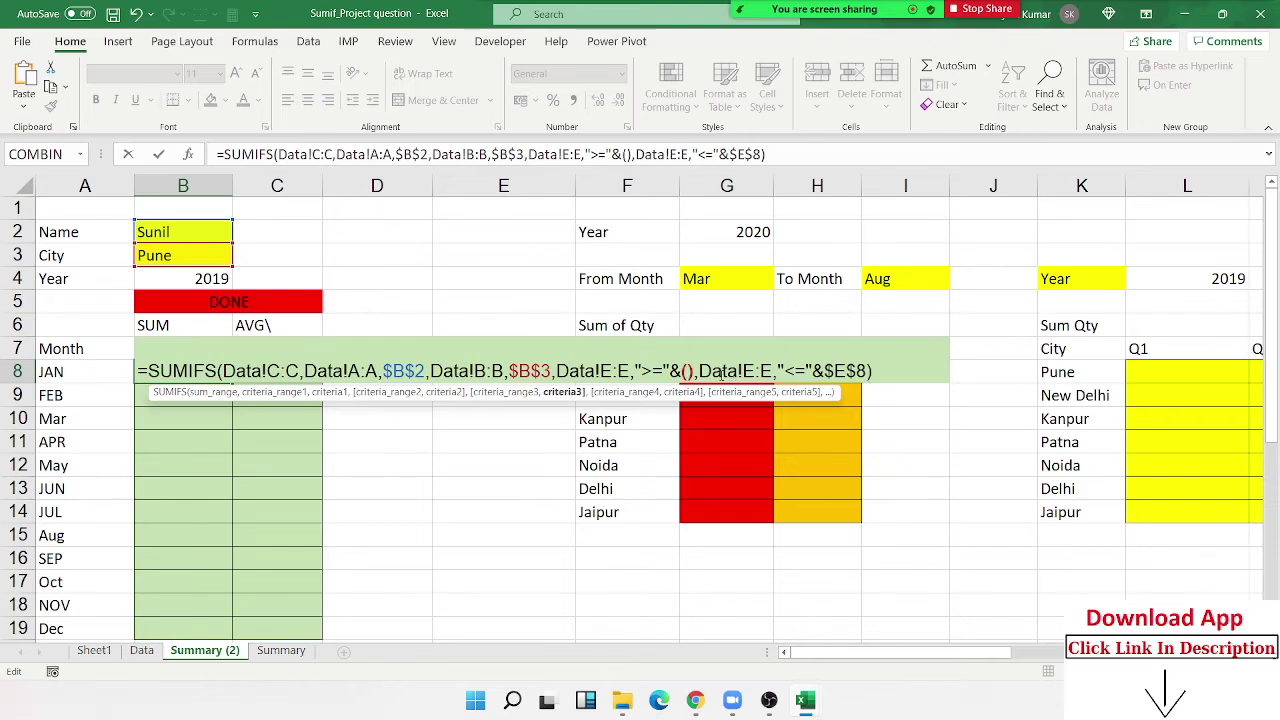
type("\"1-\"&A8&\"-\"&B4")
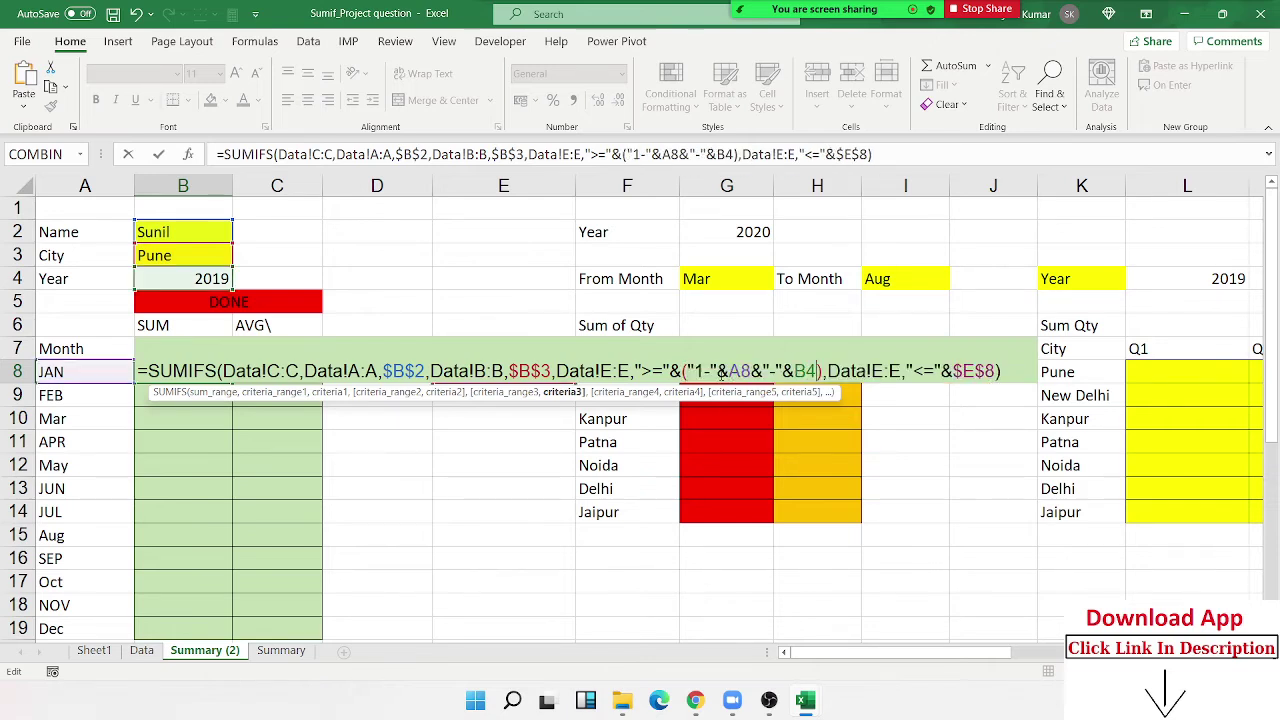
key("Return")
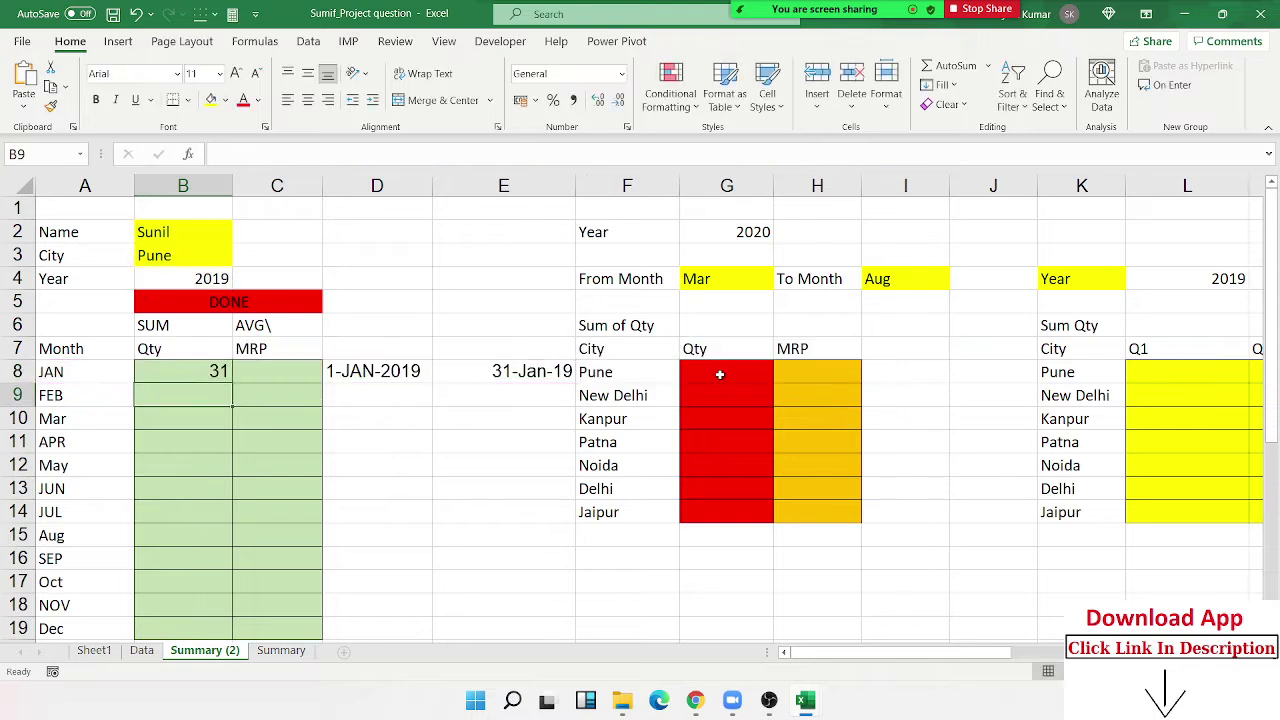
Step: Replace $E$8 in B8's SUMIFS formula with a parenthesised copy of E8's expression EOMONTH("1-"&A8&"-"&$B$4,0)
double_click(487, 371)
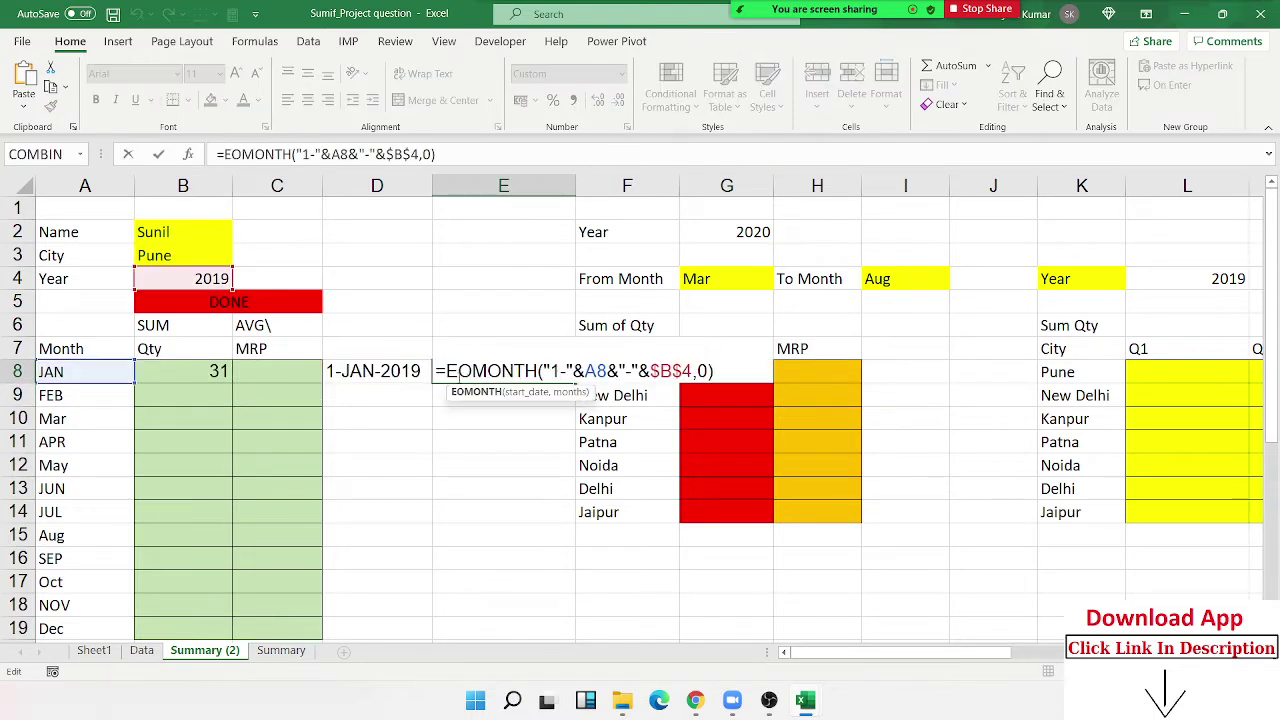
left_click_drag(443, 371, 720, 370)
key("ctrl+c")
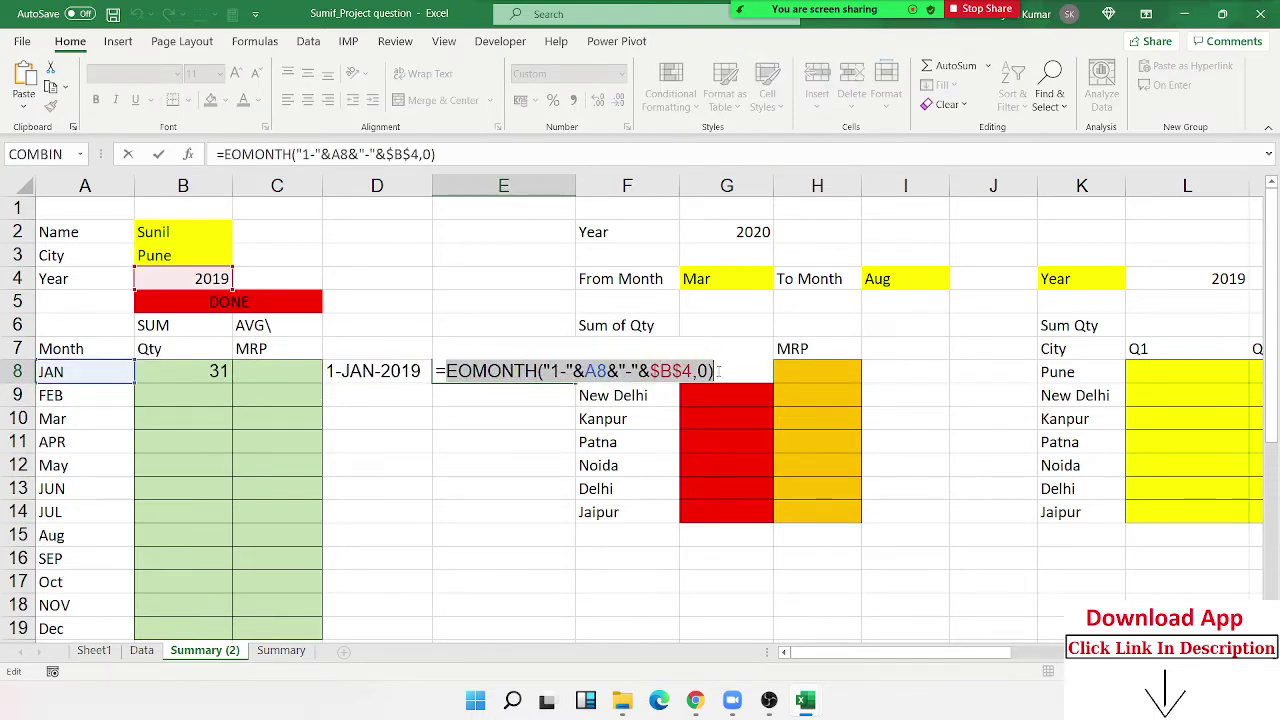
key("Escape")
double_click(215, 372)
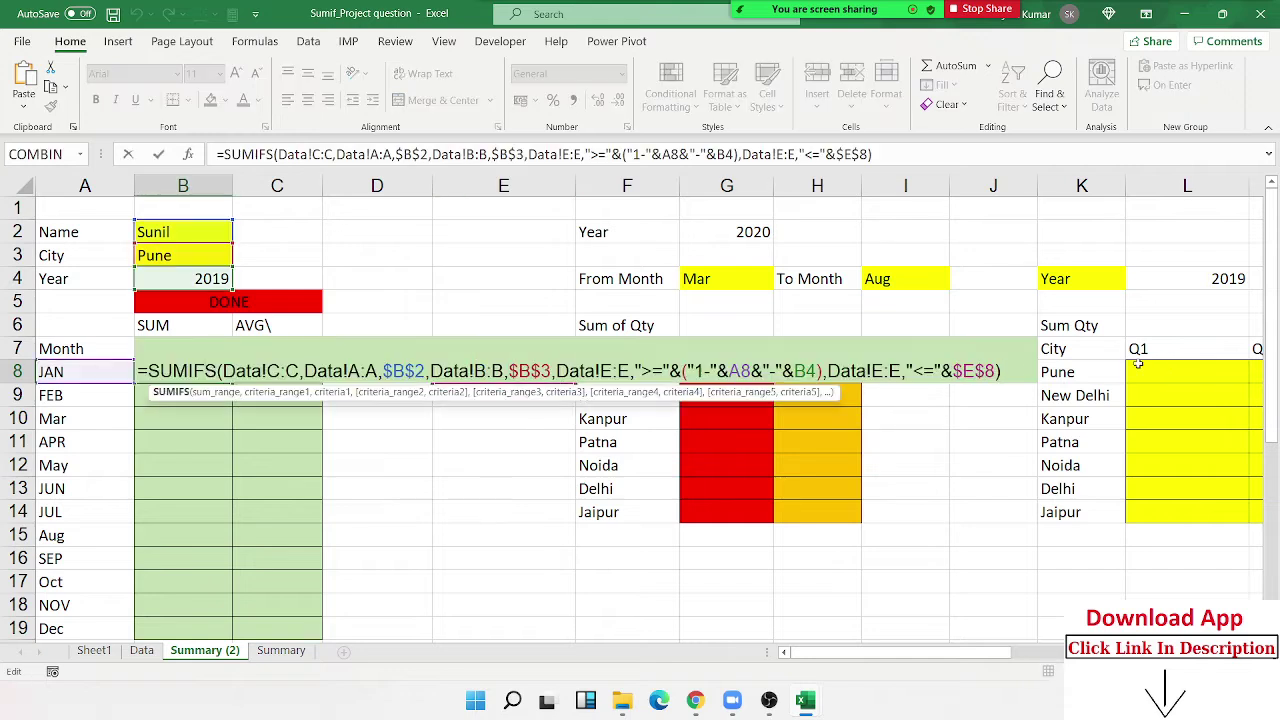
left_click_drag(955, 371, 1001, 371)
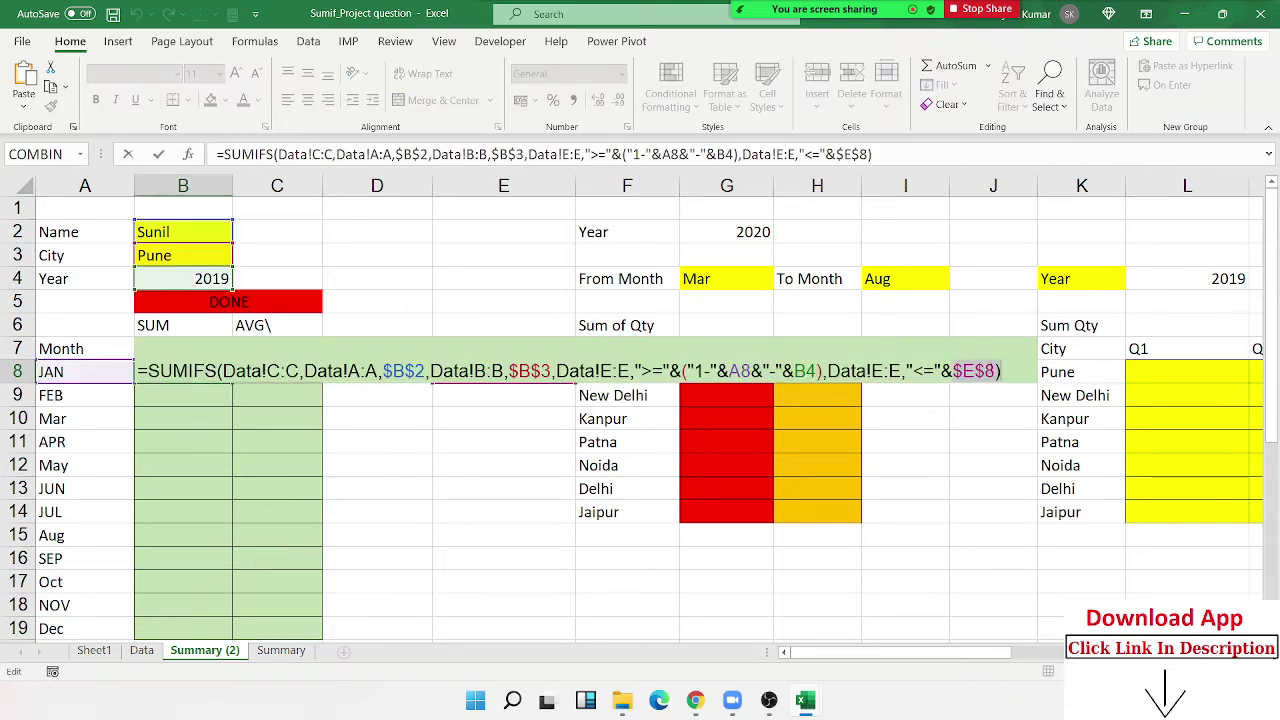
left_click(962, 371)
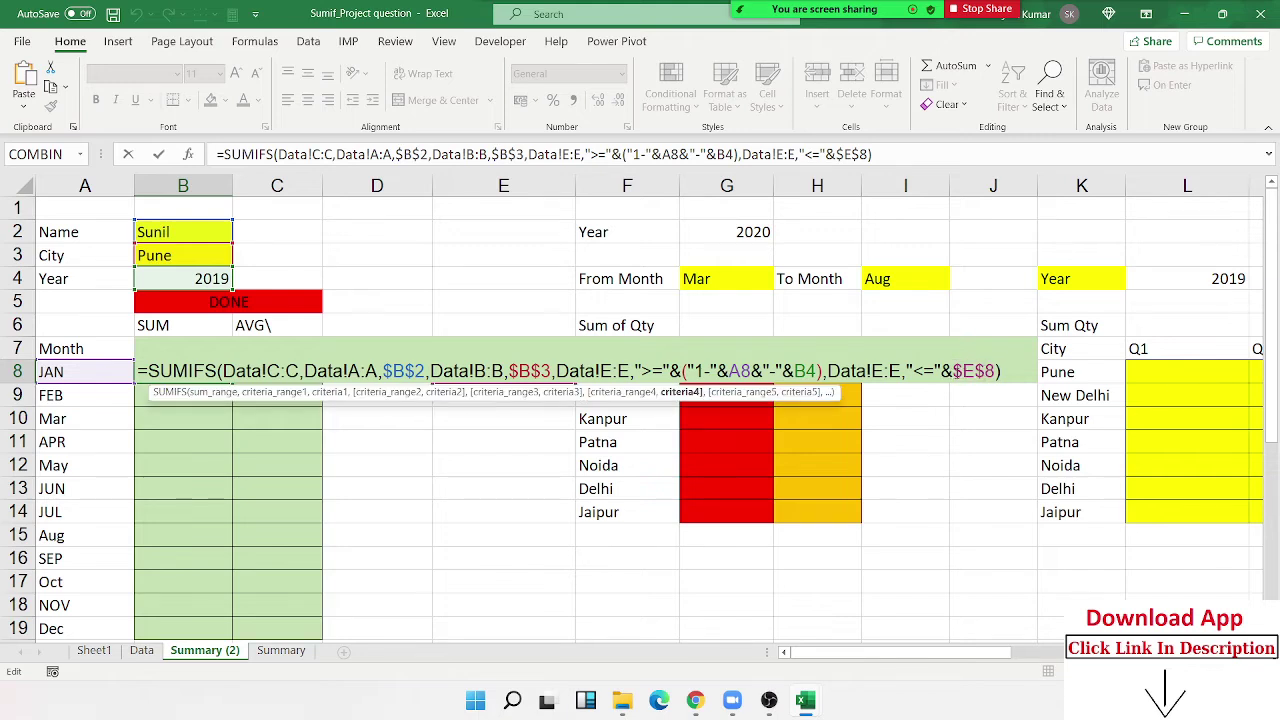
left_click_drag(952, 371, 998, 371)
key("BackSpace")
type("()")
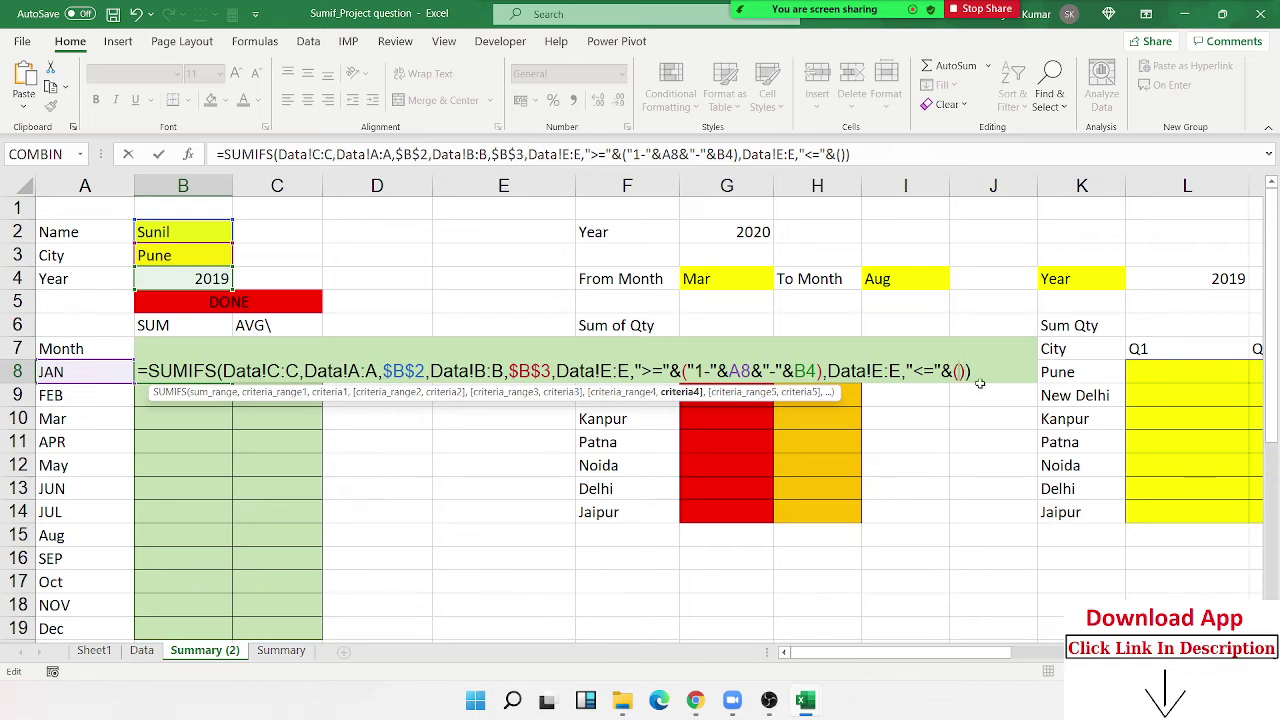
key("ctrl+v")
key("Return")
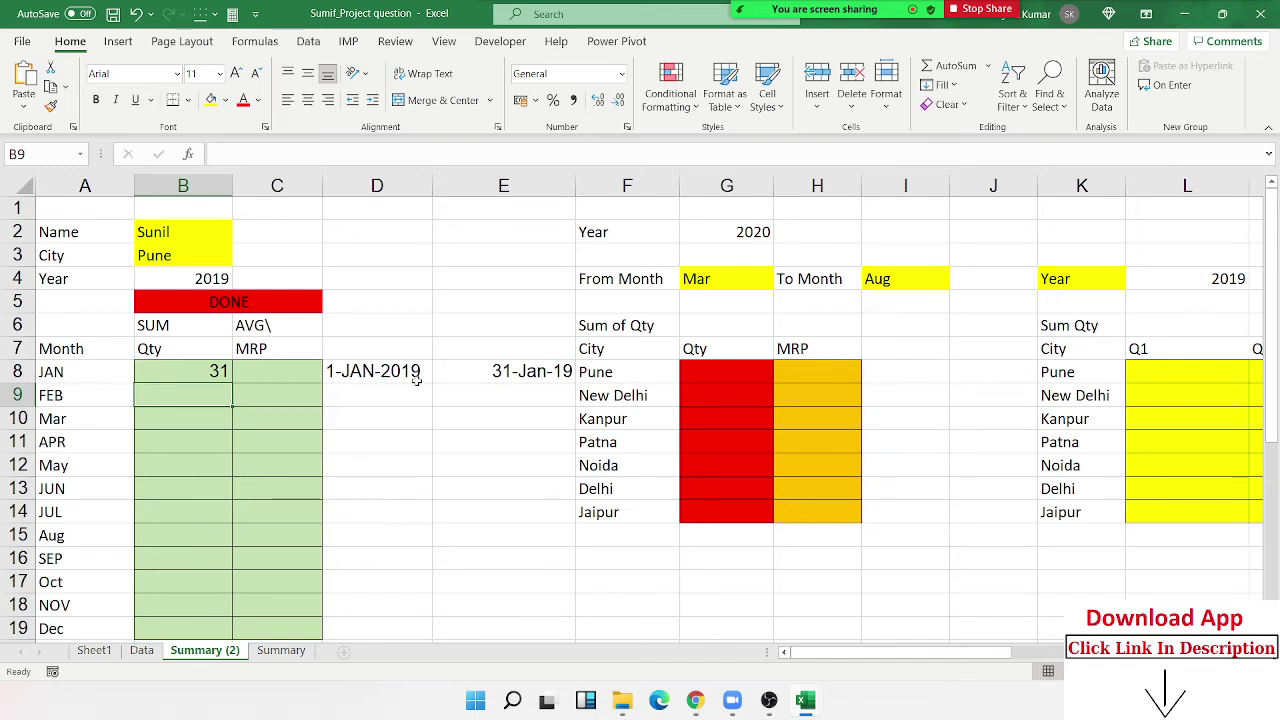
Step: Try copying B8's SUMIFS formula down to B10 and inspect the cell references in B9
left_click(224, 375)
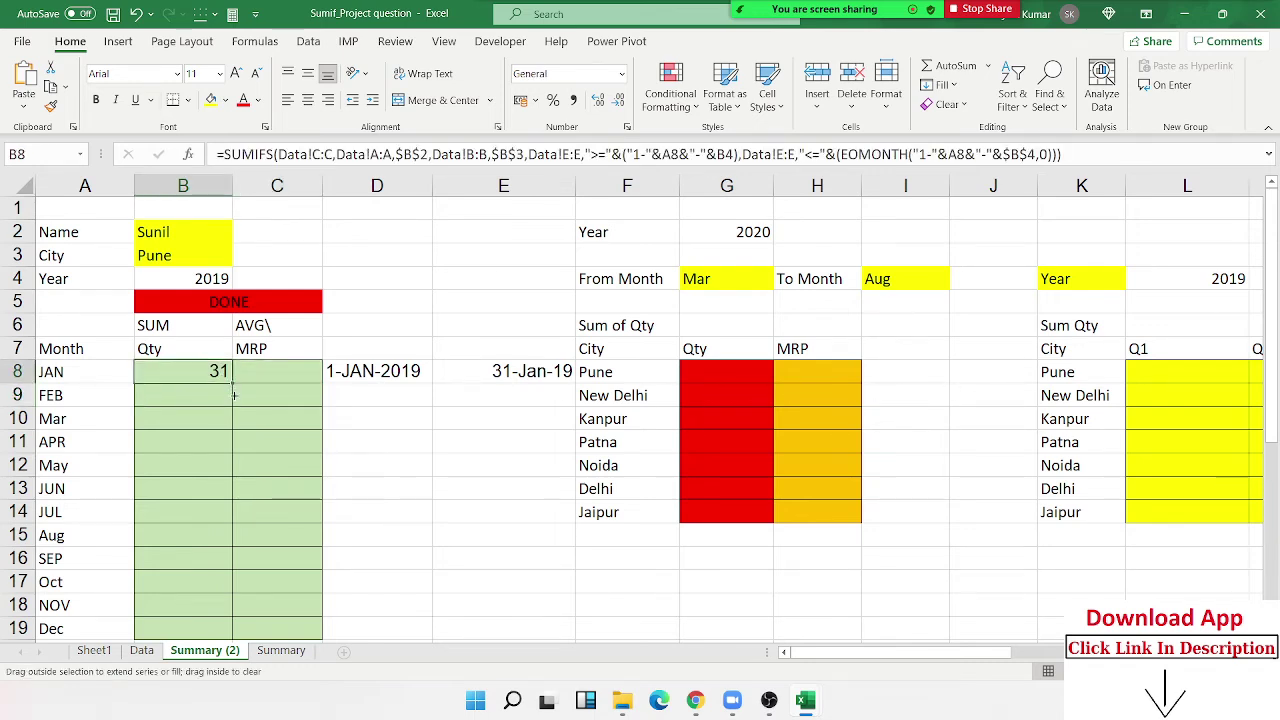
left_click_drag(232, 386, 238, 434)
double_click(223, 395)
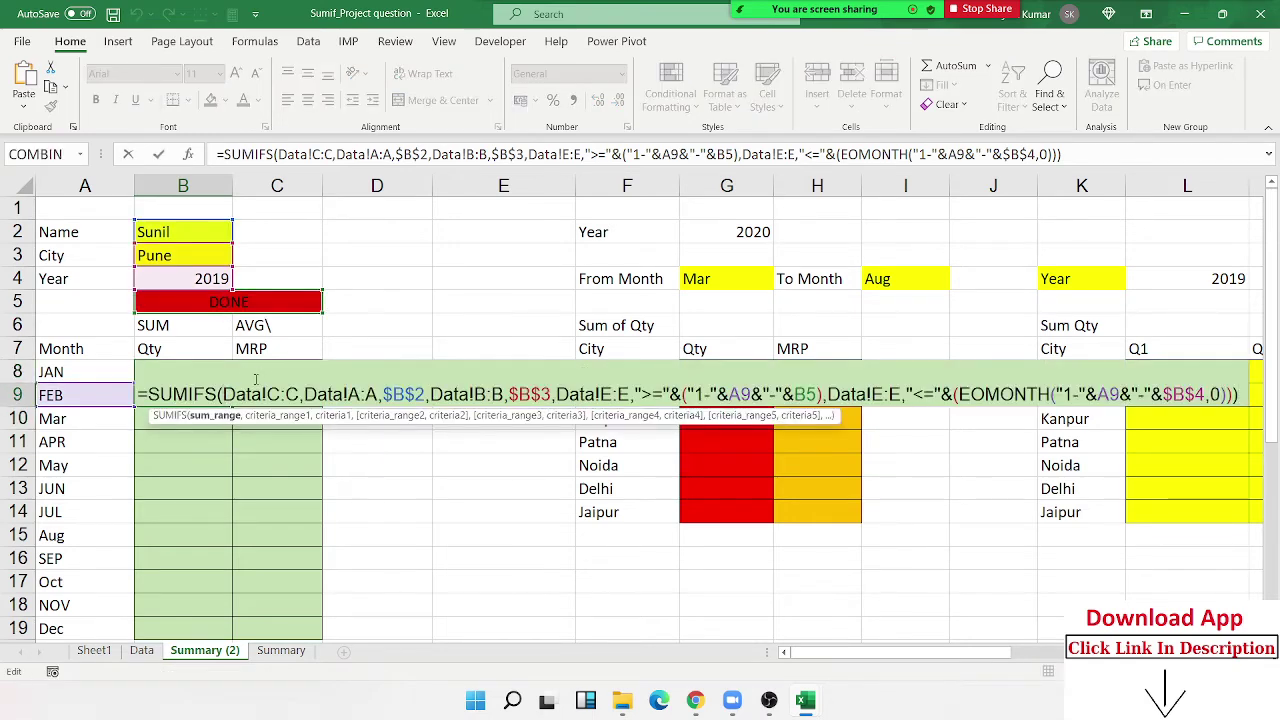
key("Escape")
Step: Make the B4 year reference in the start-date criterion of B8's SUMIFS formula absolute as $B$4
double_click(220, 374)
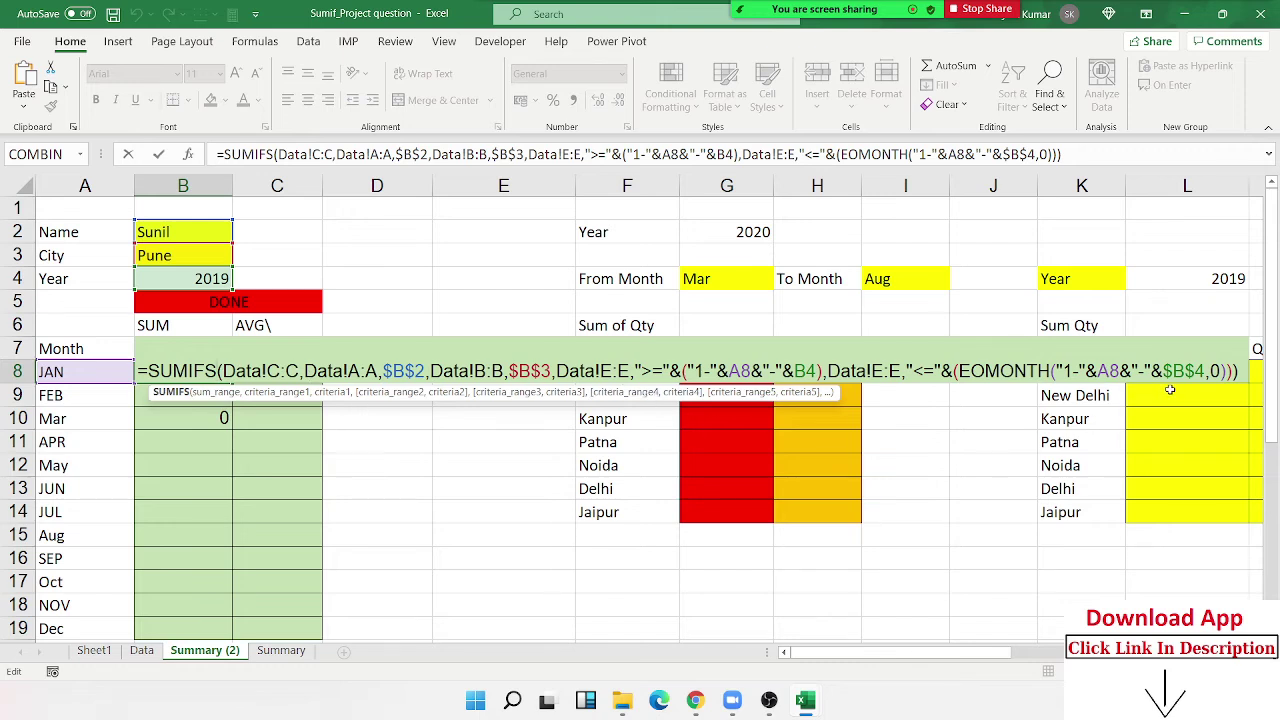
left_click(1098, 371)
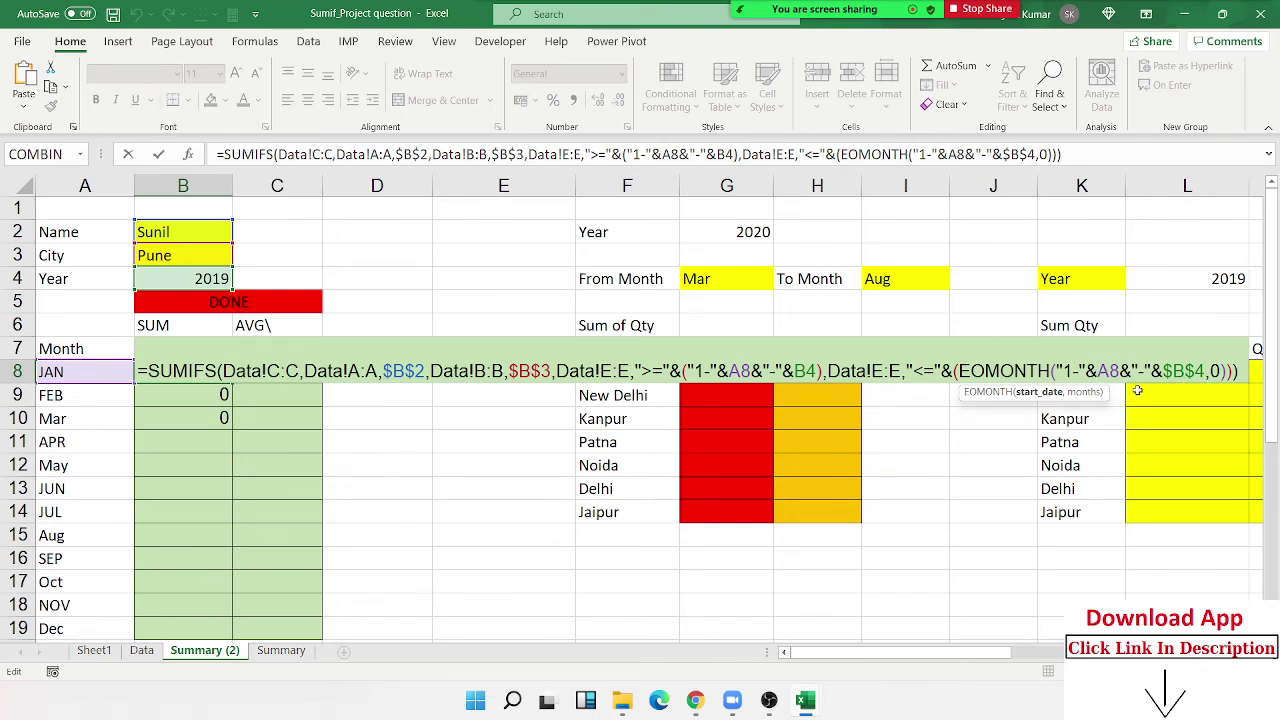
left_click(804, 371)
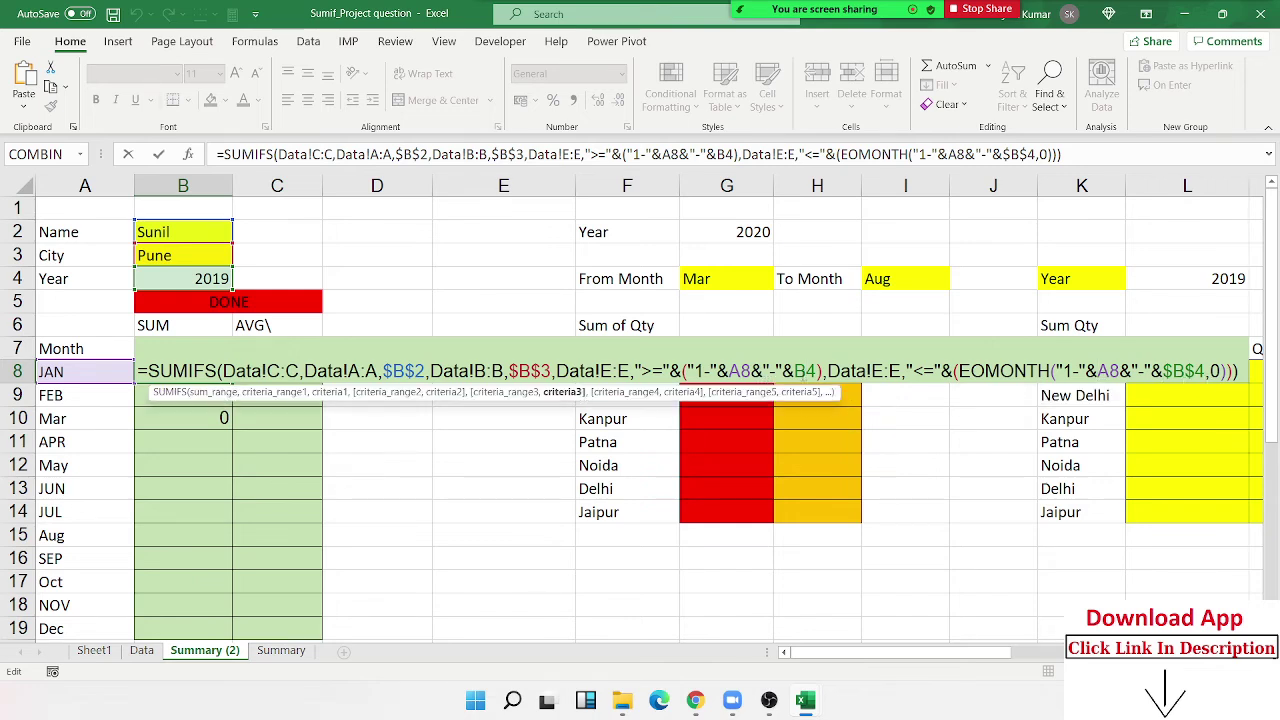
key("F4")
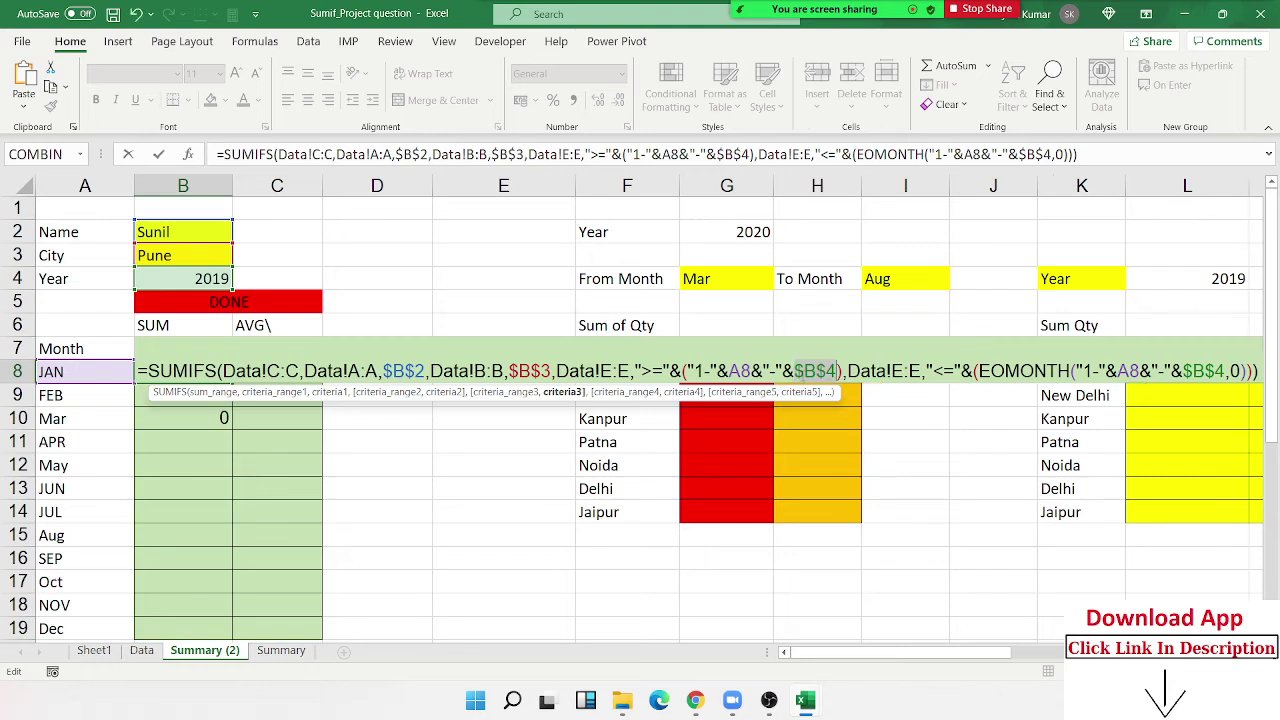
key("Return")
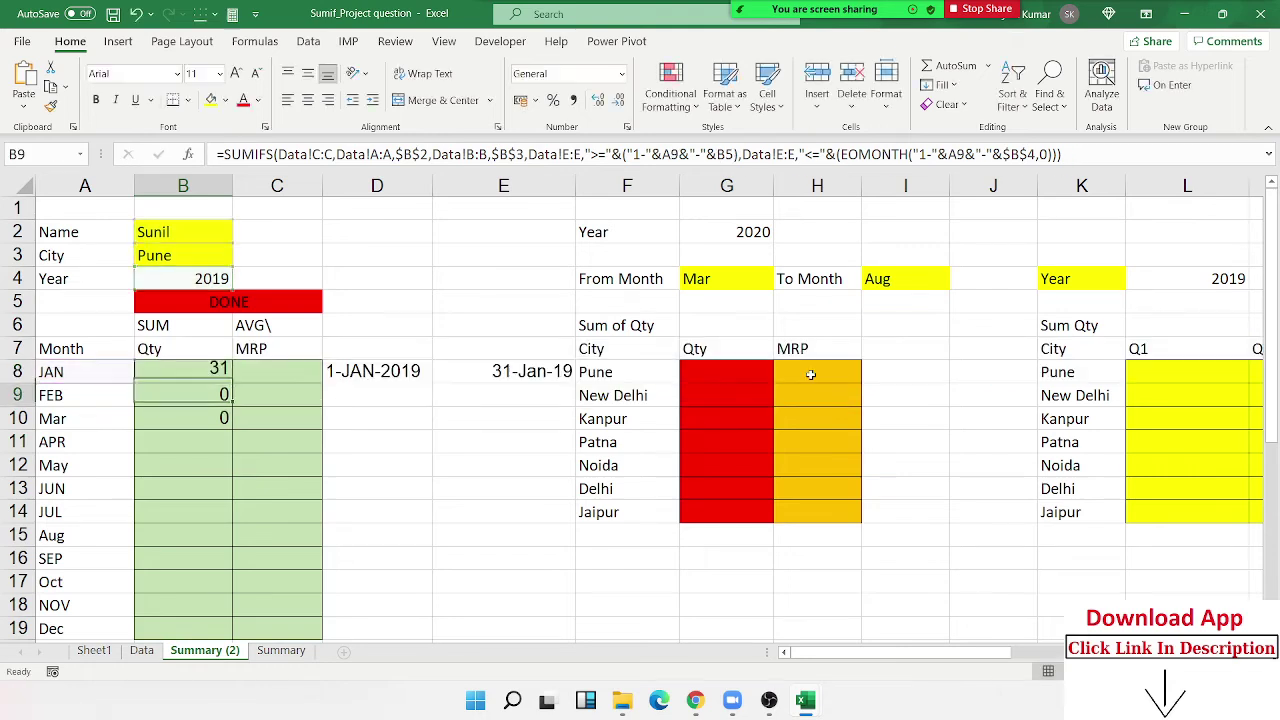
Step: Fill B8's SUMIFS formula down the Qty column through December in B19
left_click(220, 371)
left_click_drag(236, 485, 237, 550)
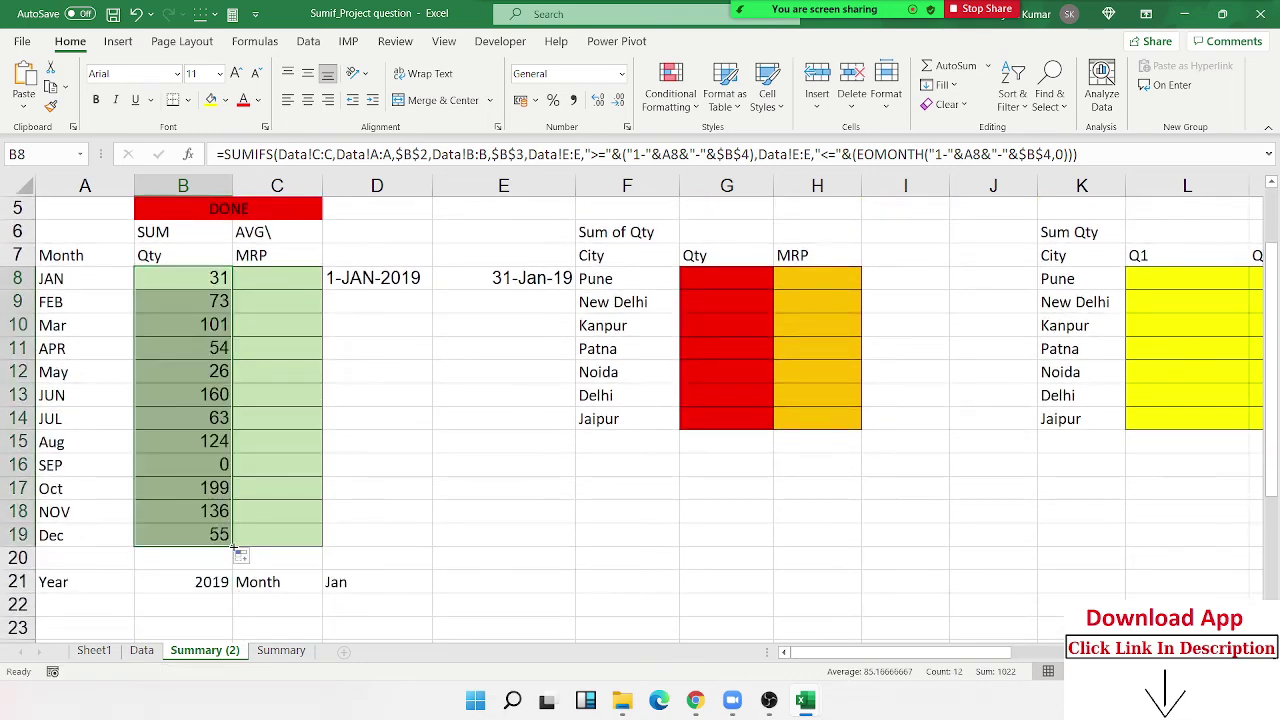
left_click(216, 294)
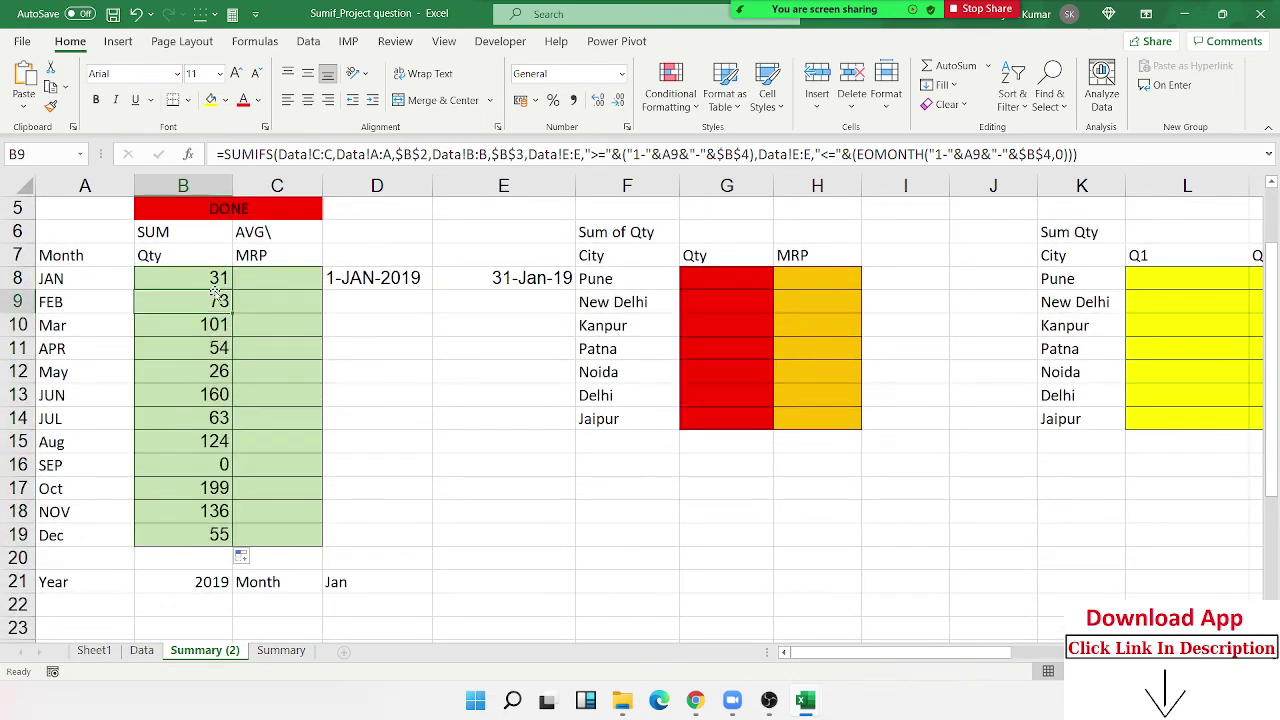
Step: Copy B8's SUMIFS formula text unchanged into C8, the January cell of the AVG MRP column
scroll(228, 378, "up", 1)
left_click(224, 347)
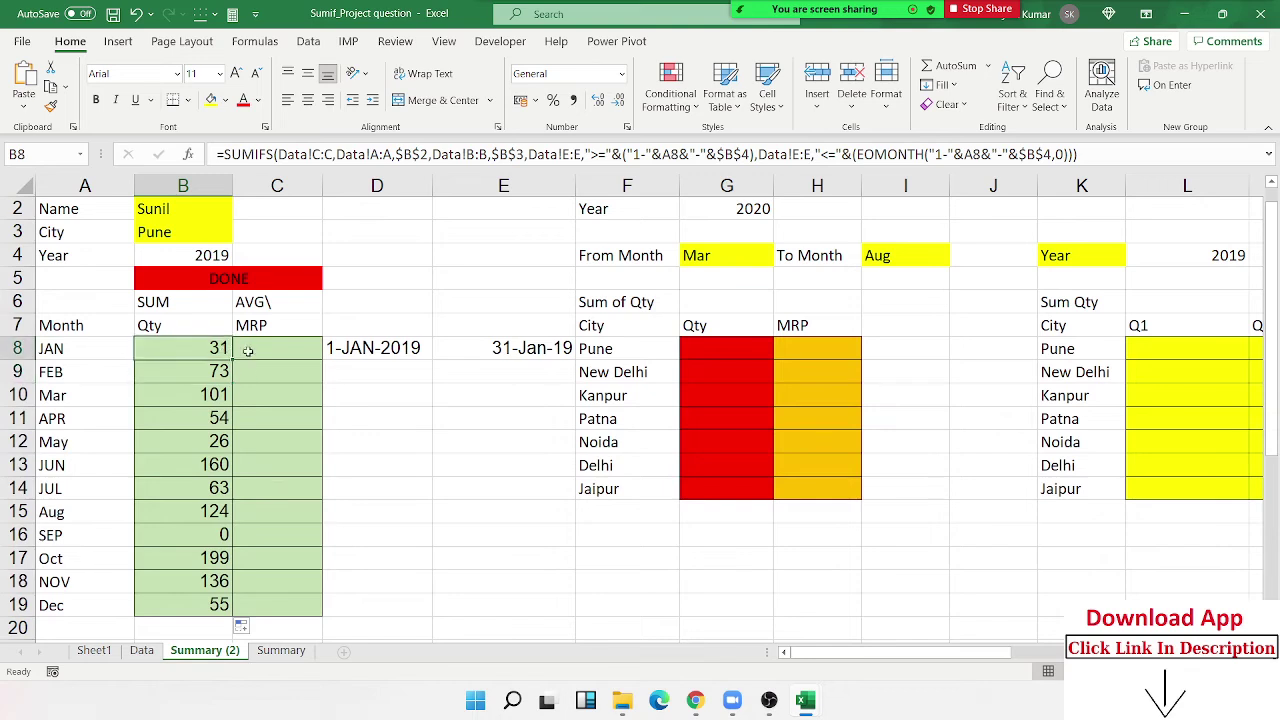
left_click(240, 350)
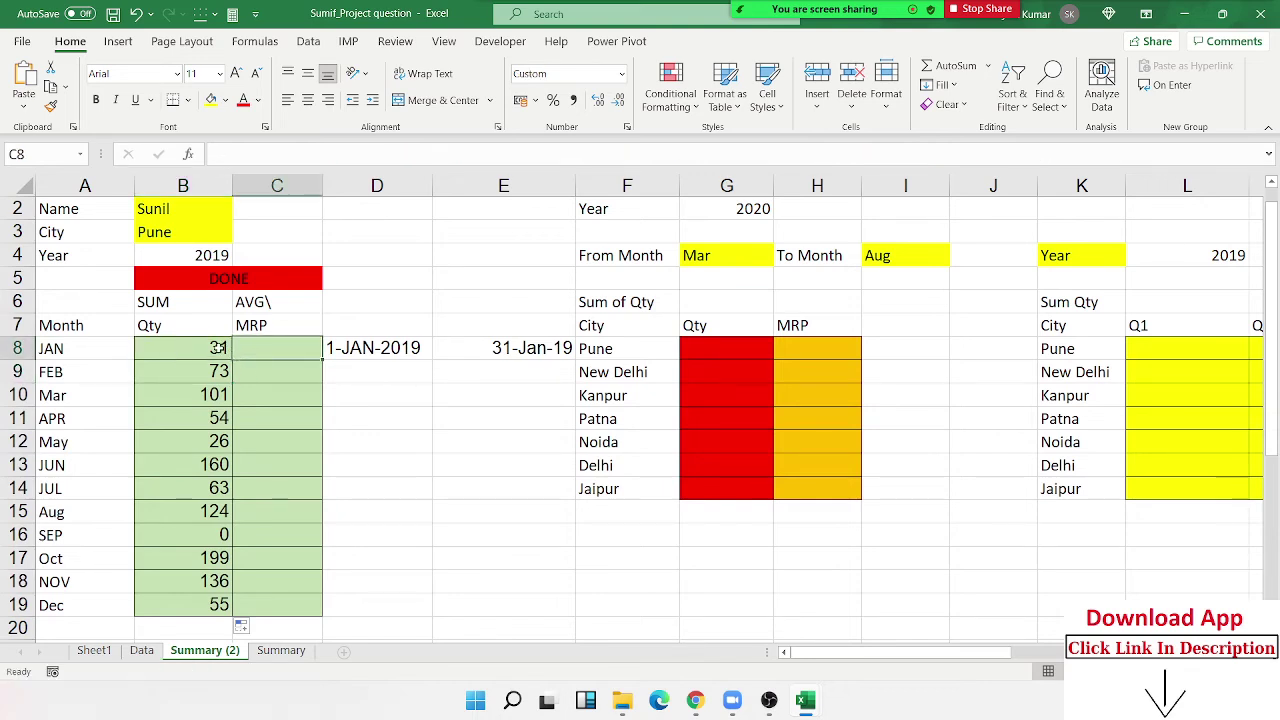
left_click(222, 348)
left_click(228, 154)
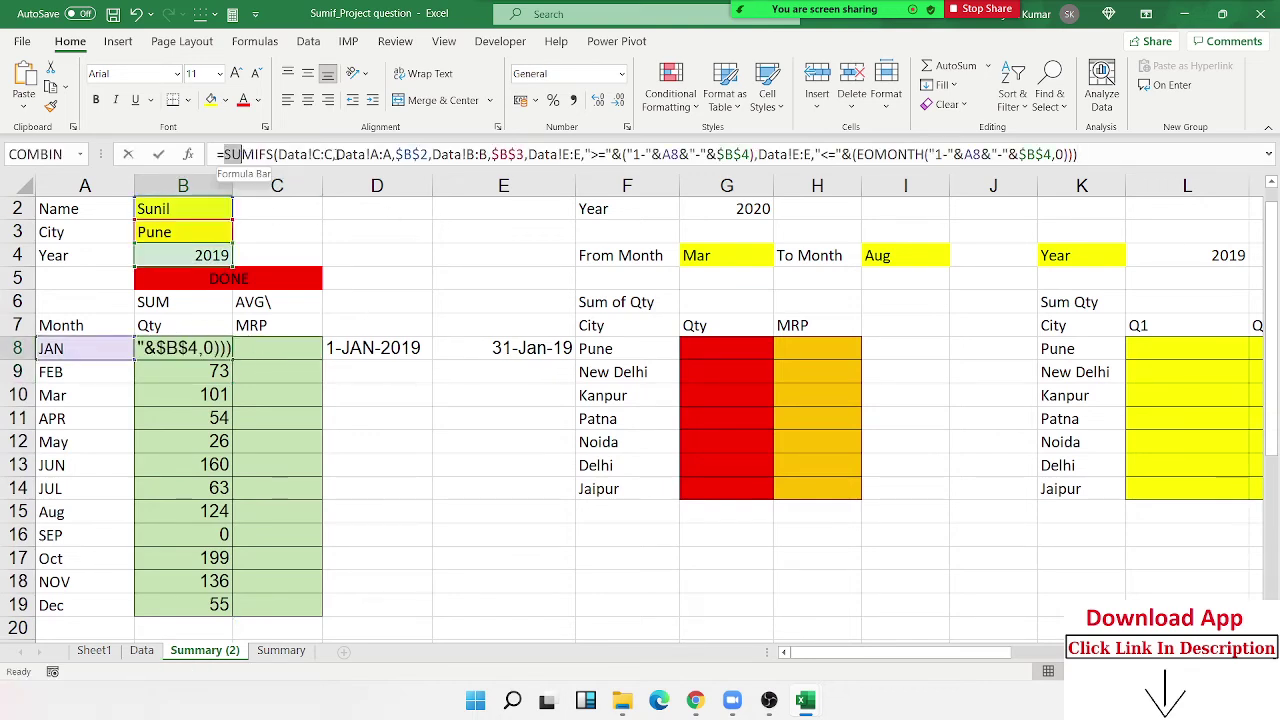
left_click(262, 346)
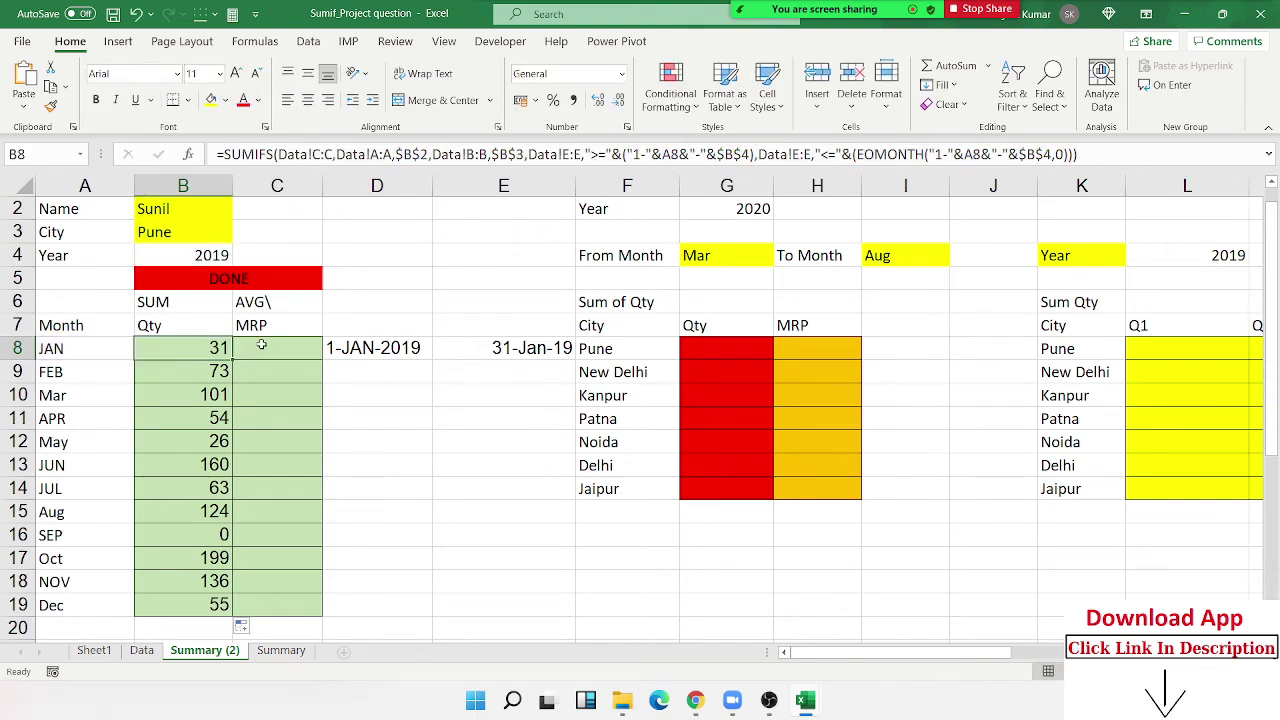
type("=")
type("SUMIFS(Data!C:C,Data!A:A,$B$2,Data!B:B,$B$3,Data!E:E,\">=\"&(\"1-\"&A8&\"-\"&$B$4),Data!E:E,\"<=\"&(EOMONTH(\"1-\"&A8&\"-\"&$B$4,0)))")
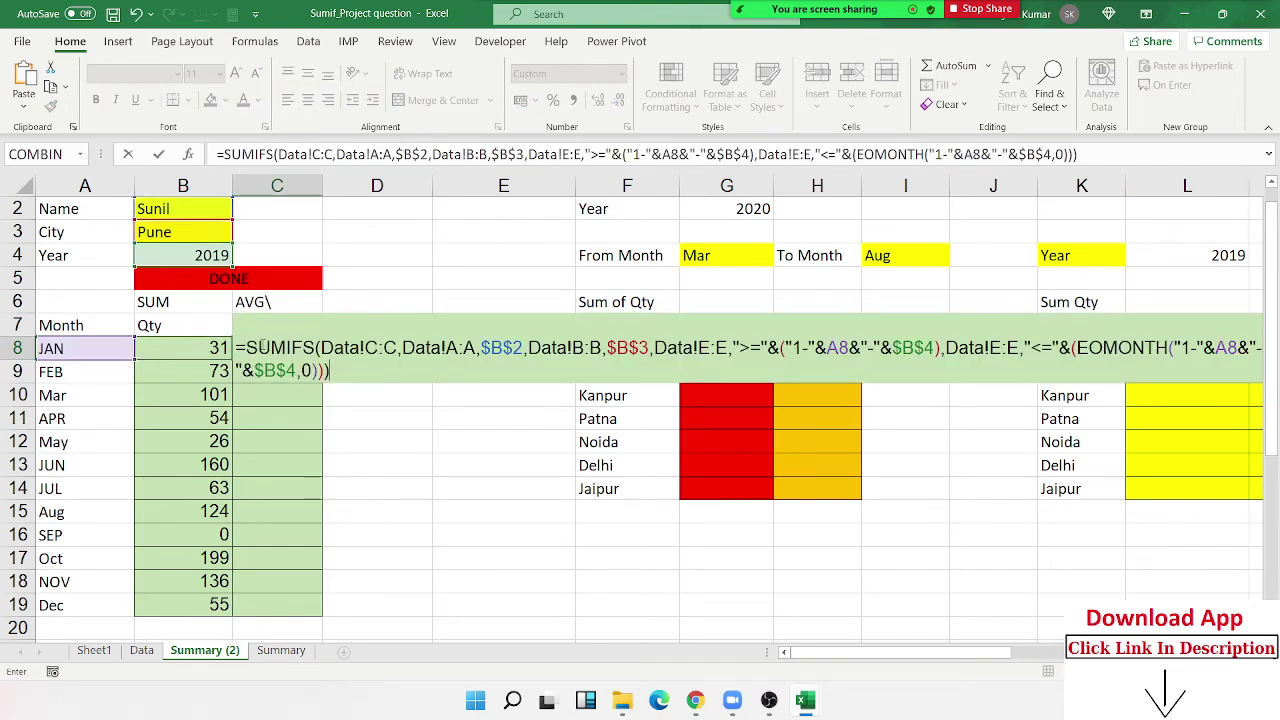
Step: Replace the SUMIFS function name in C8's formula with AVERAGEIFS
double_click(262, 346)
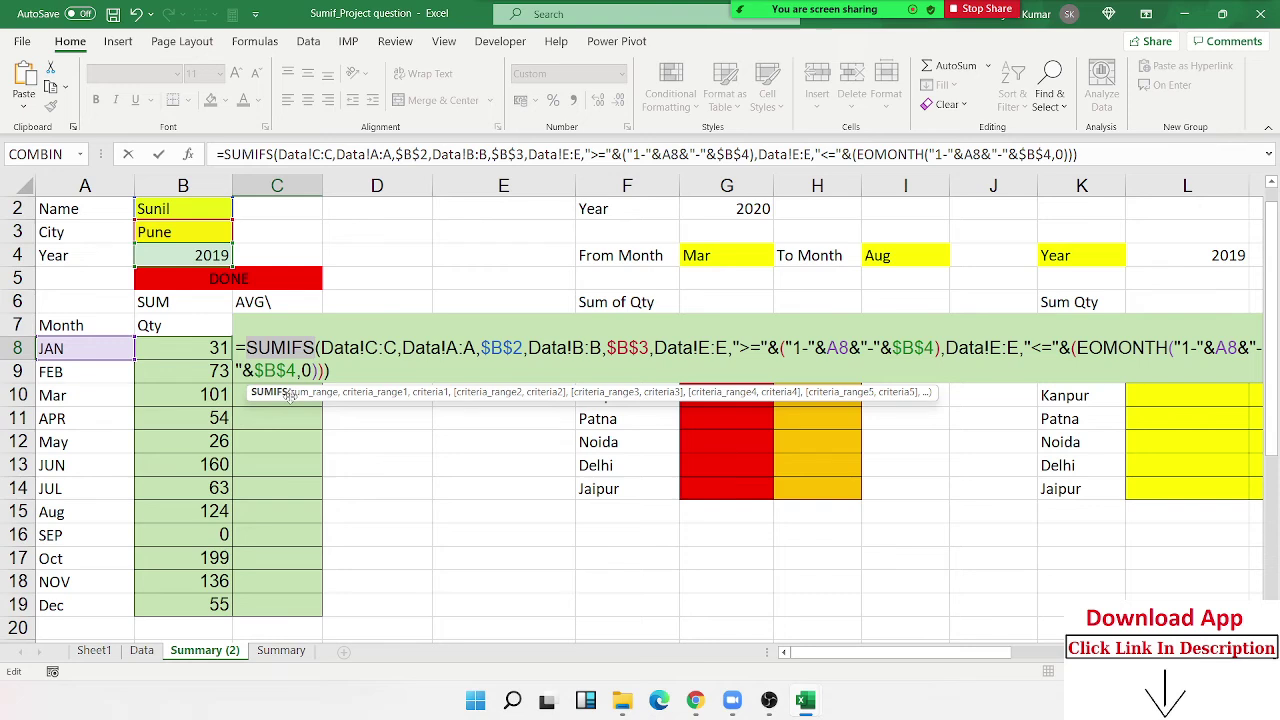
type("av")
key("Down")
key("Down")
key("Down")
key("Down")
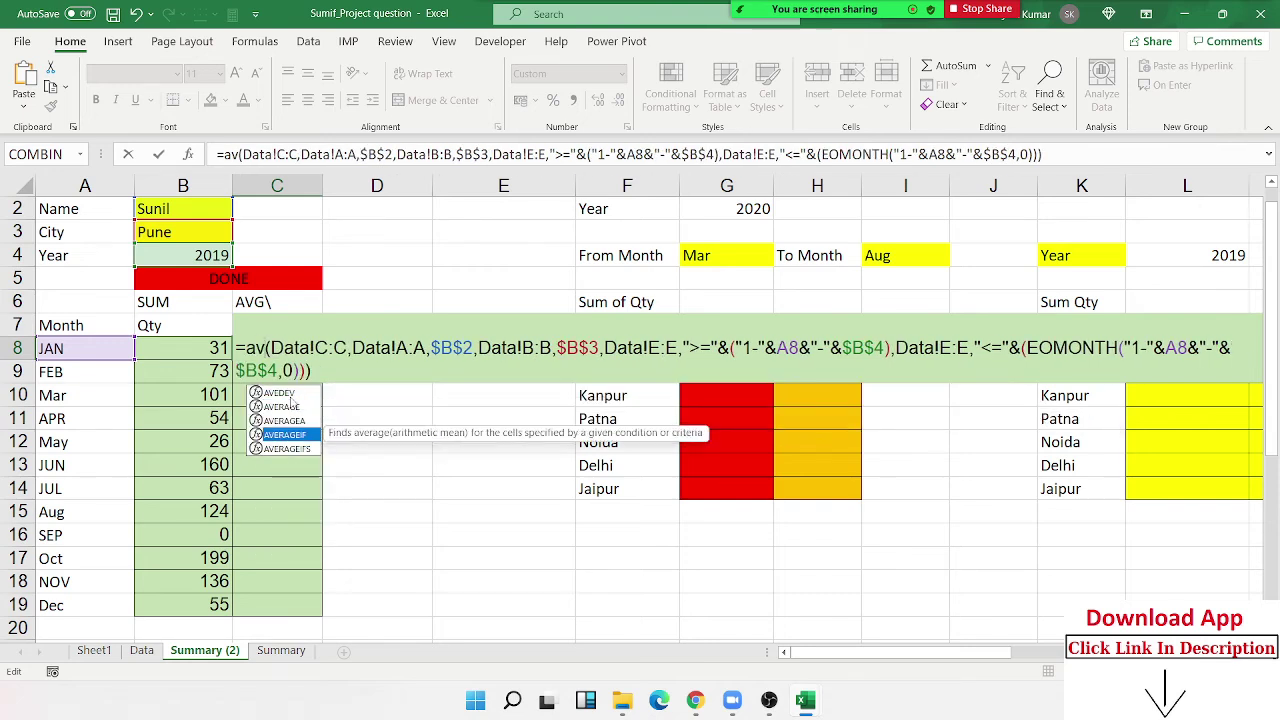
key("Tab")
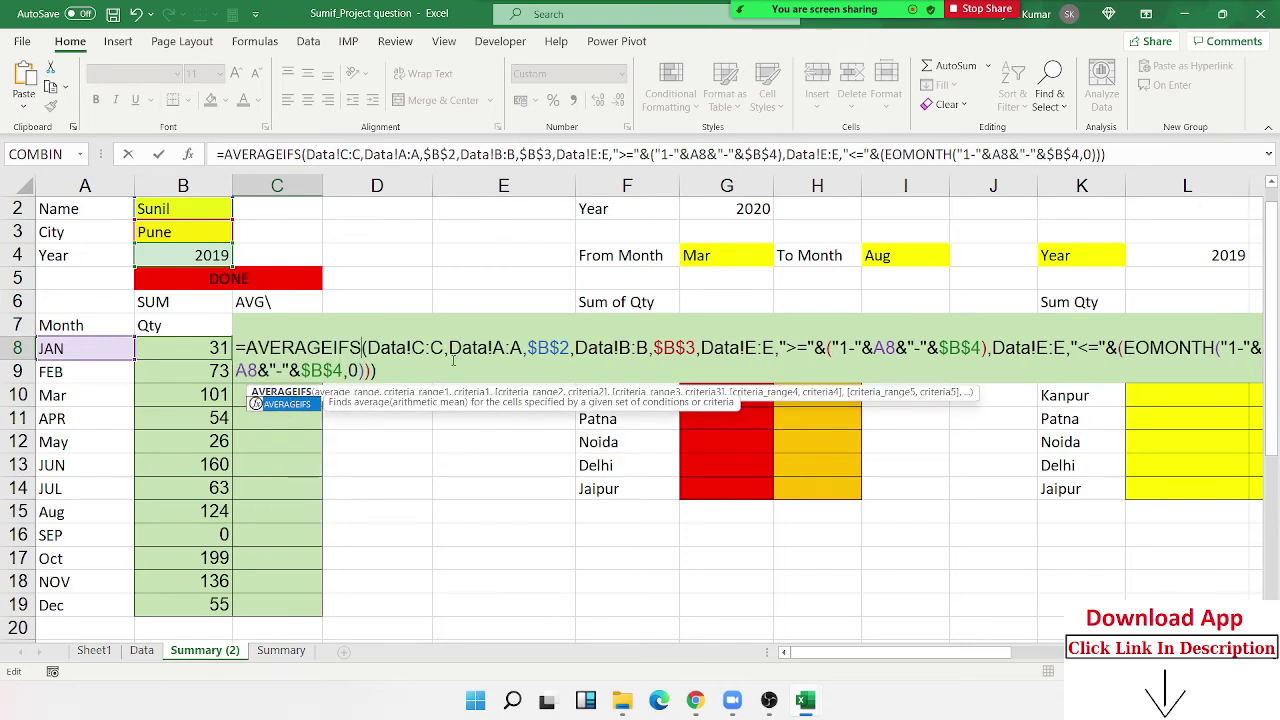
Step: Change the average range in C8's AVERAGEIFS formula to Data!D:D and enter the formula
left_click(425, 347)
key("BackSpace")
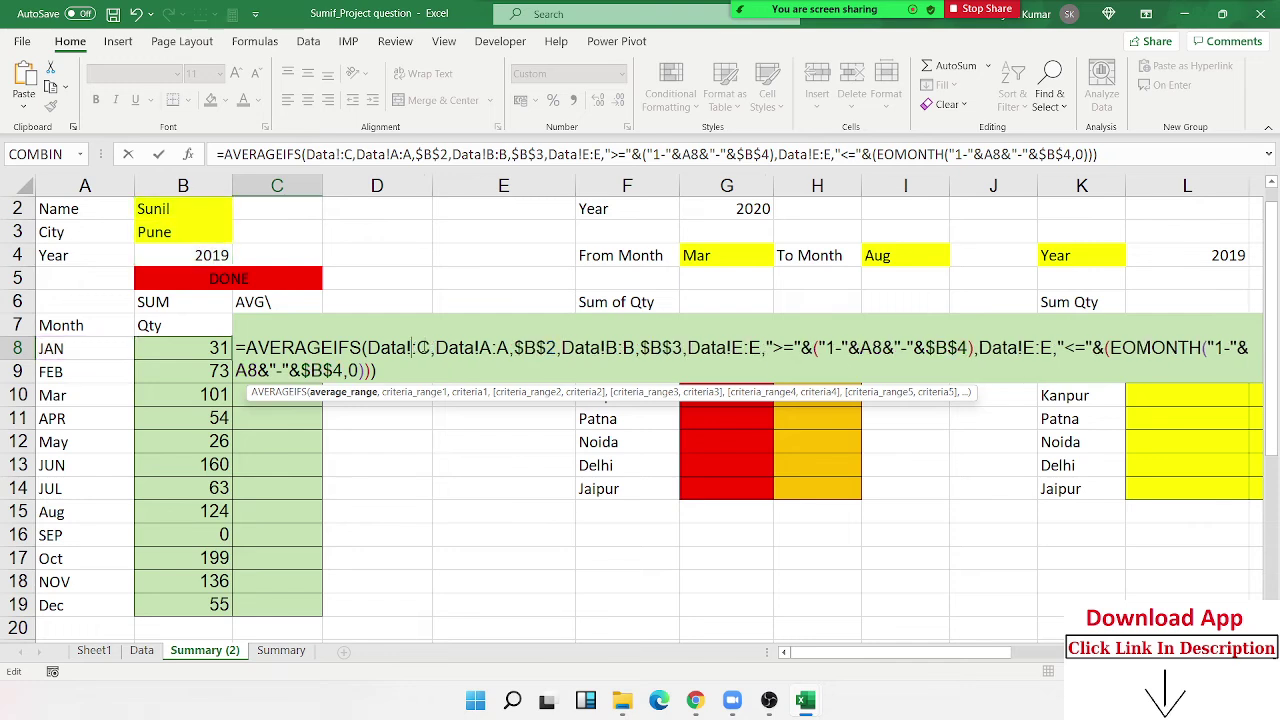
type("D")
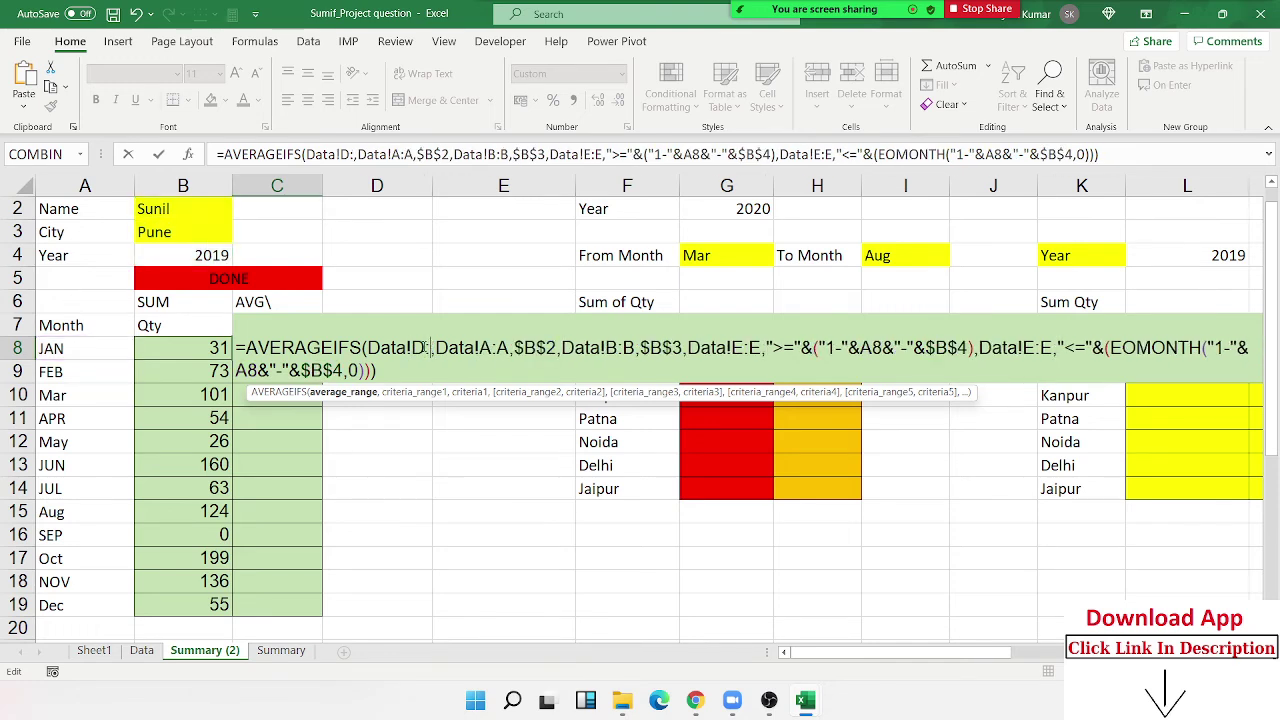
key("Right")
key("Right")
key("BackSpace")
type("D")
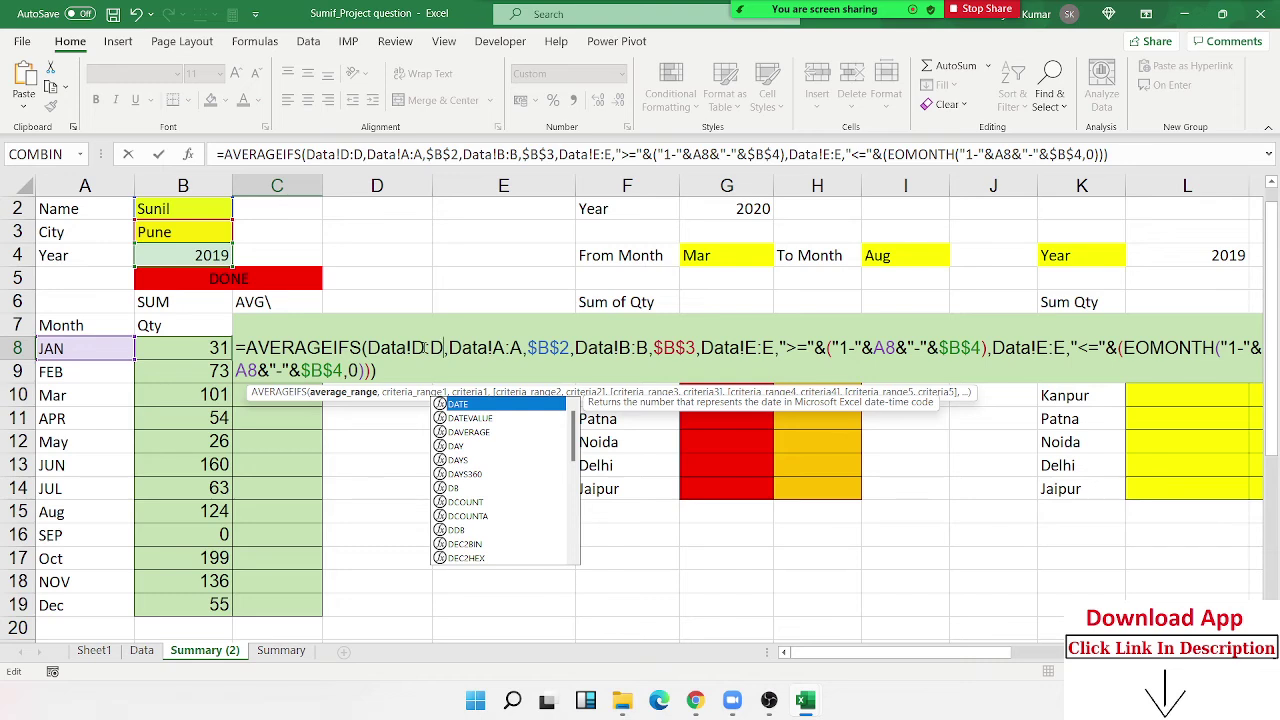
key("Return")
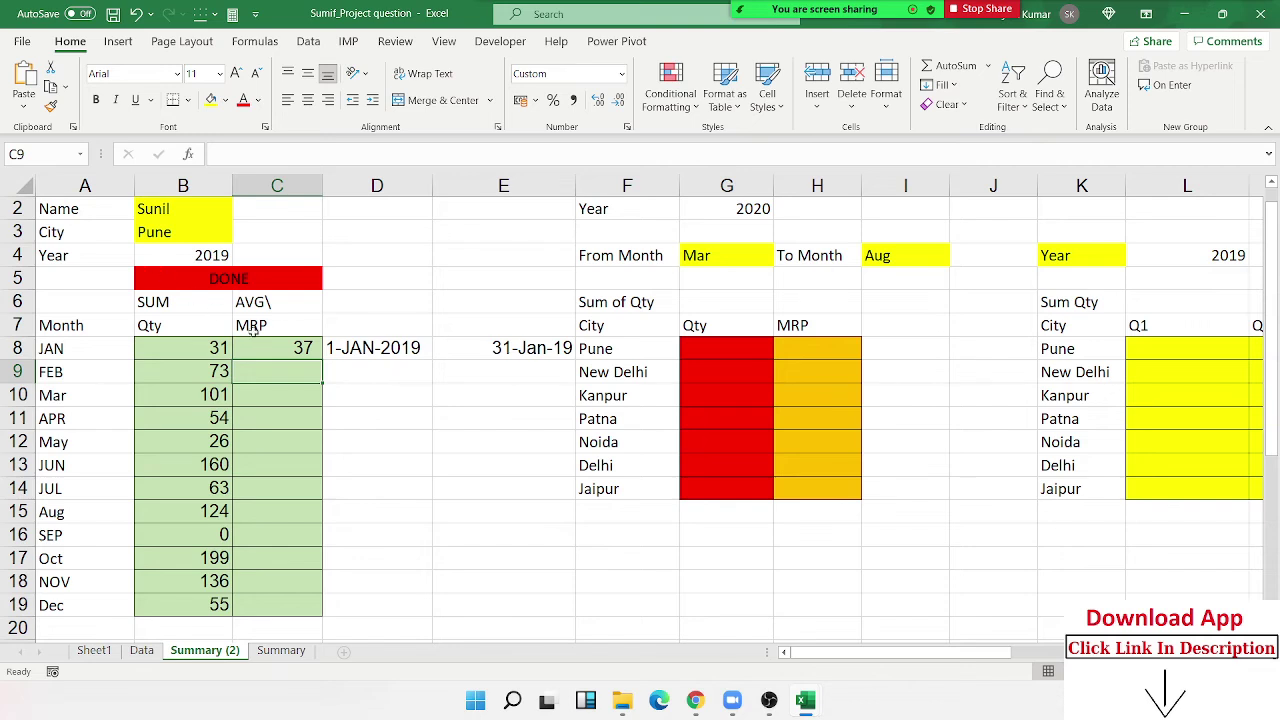
Step: Fill C8's AVERAGEIFS formula down the MRP column through December in C19 and inspect September's formulas in C16 and B16
left_click(278, 343)
double_click(321, 364)
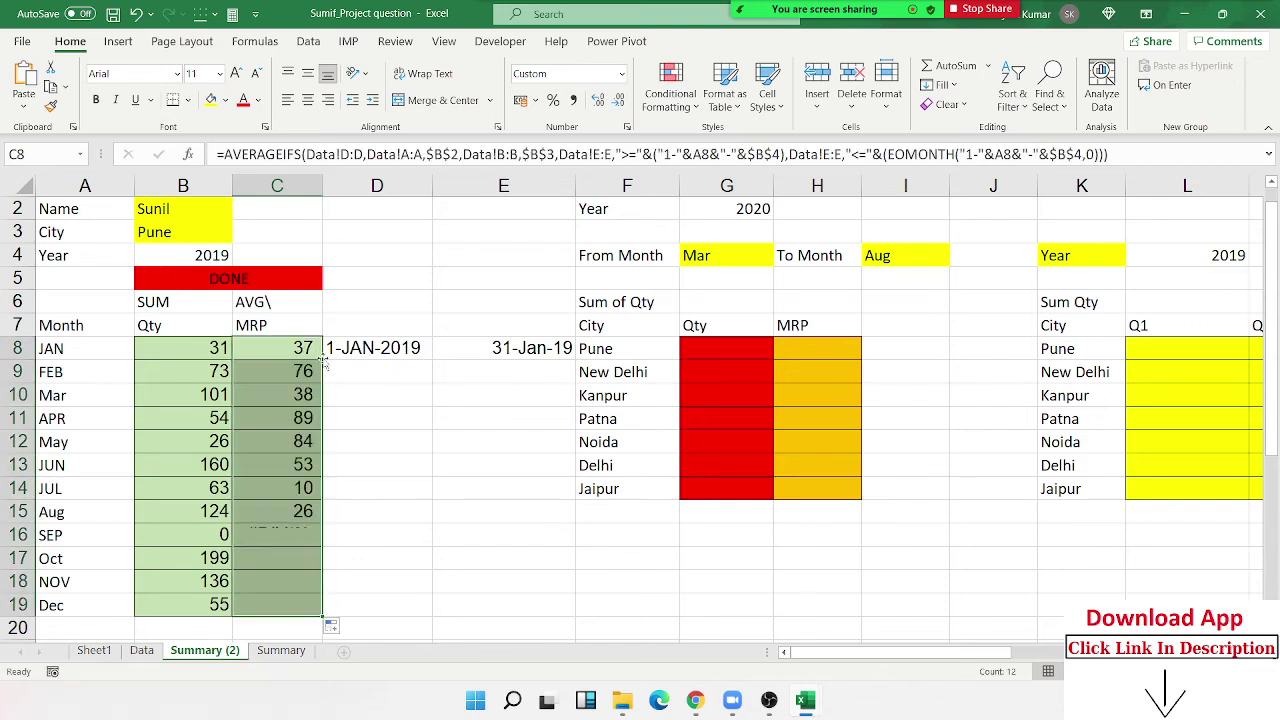
left_click(277, 538)
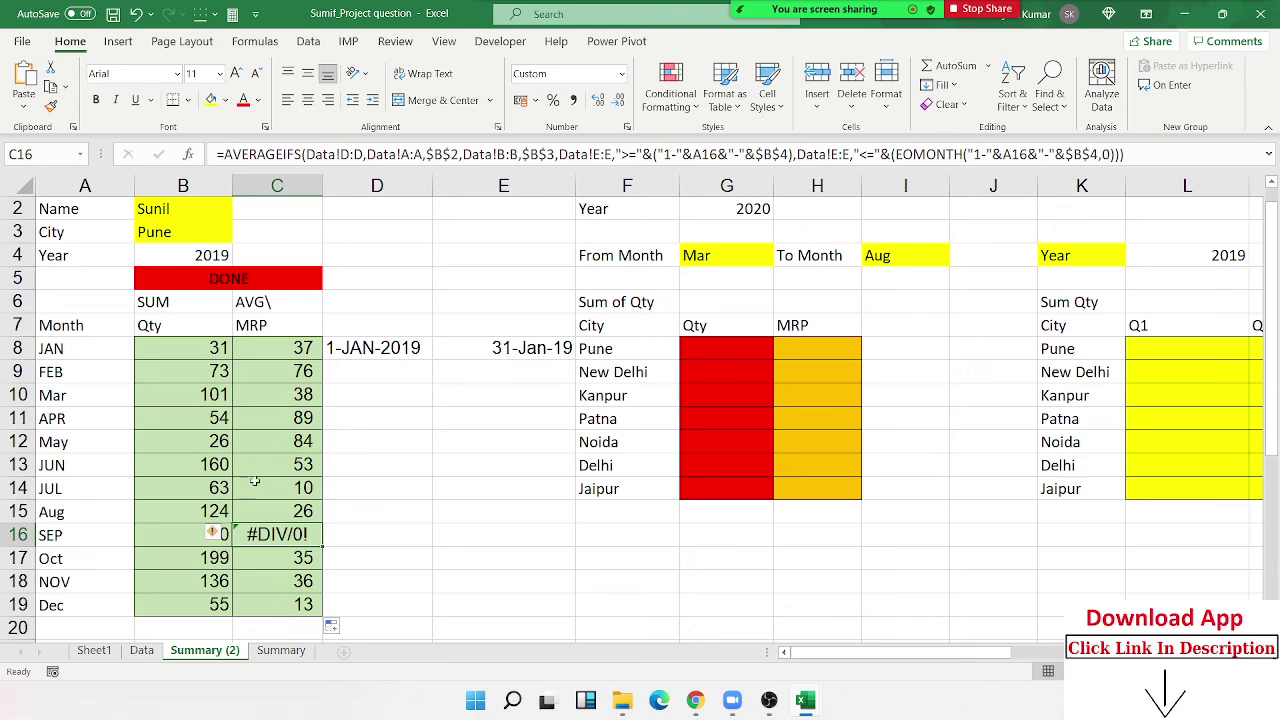
left_click(160, 542)
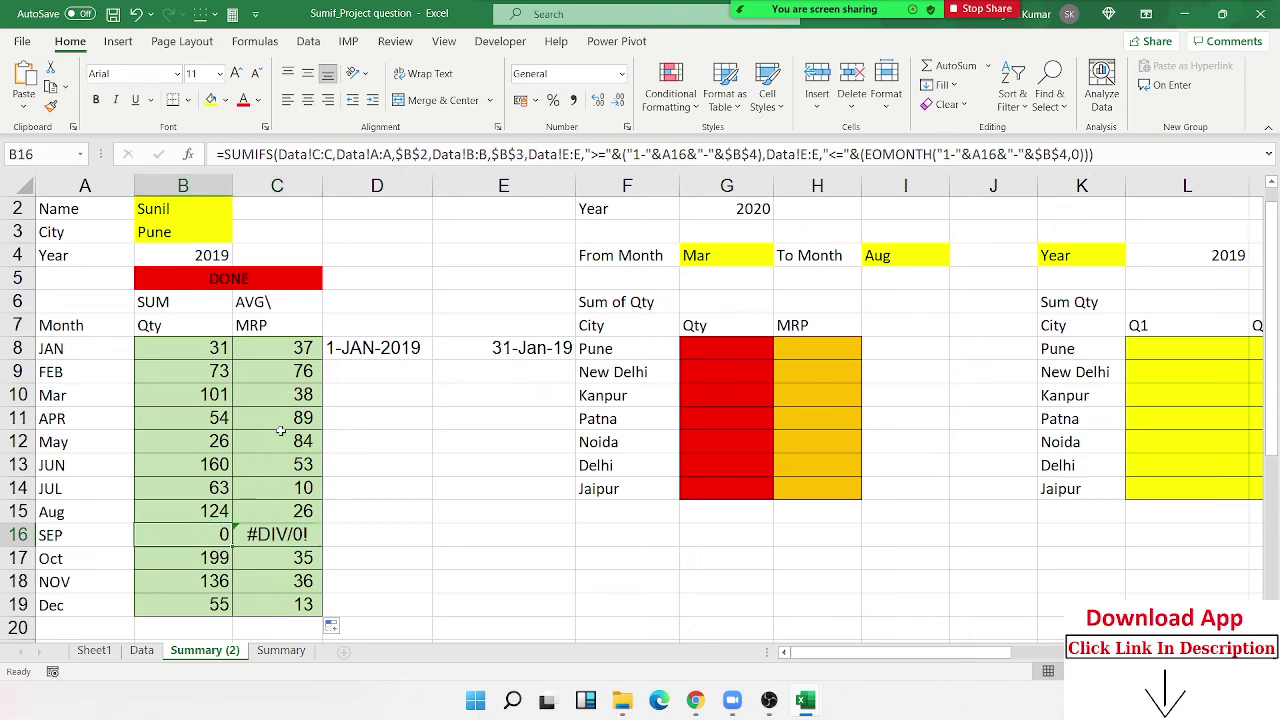
Step: Wrap C8's AVERAGEIFS formula in IFERROR with an empty string "" as the value if error
double_click(290, 350)
left_click(250, 347)
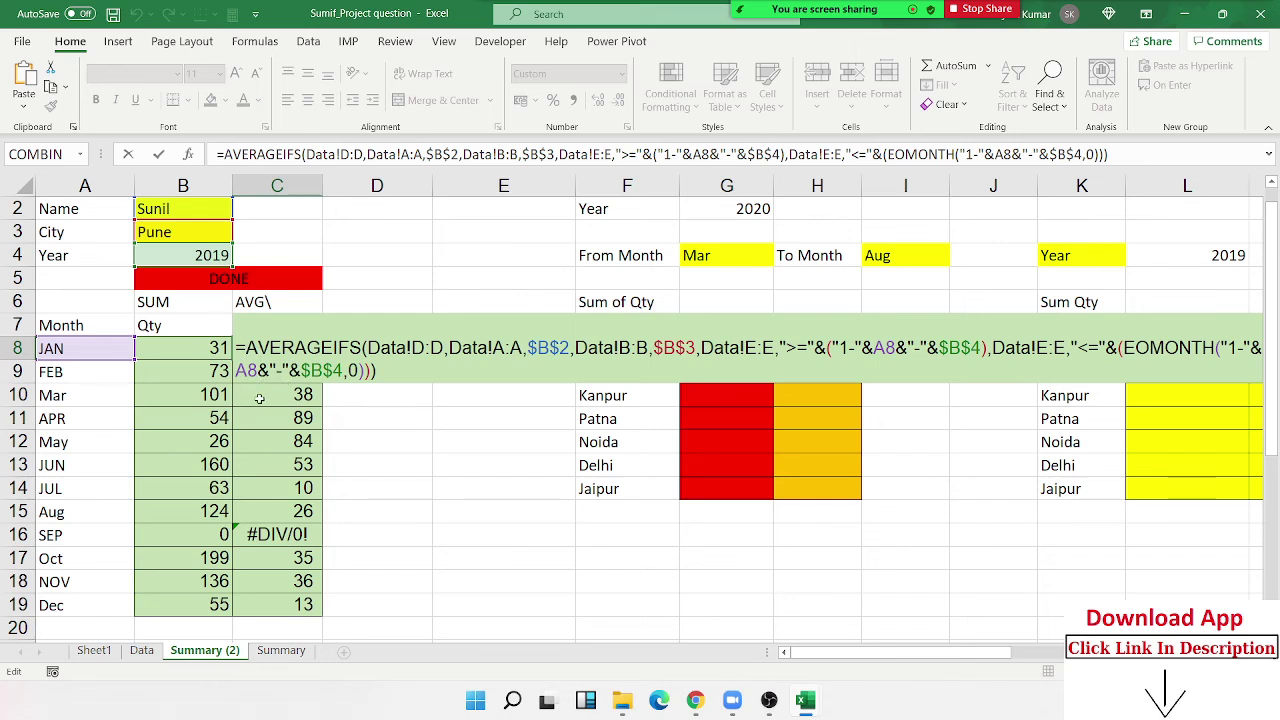
type("IFERROR(")
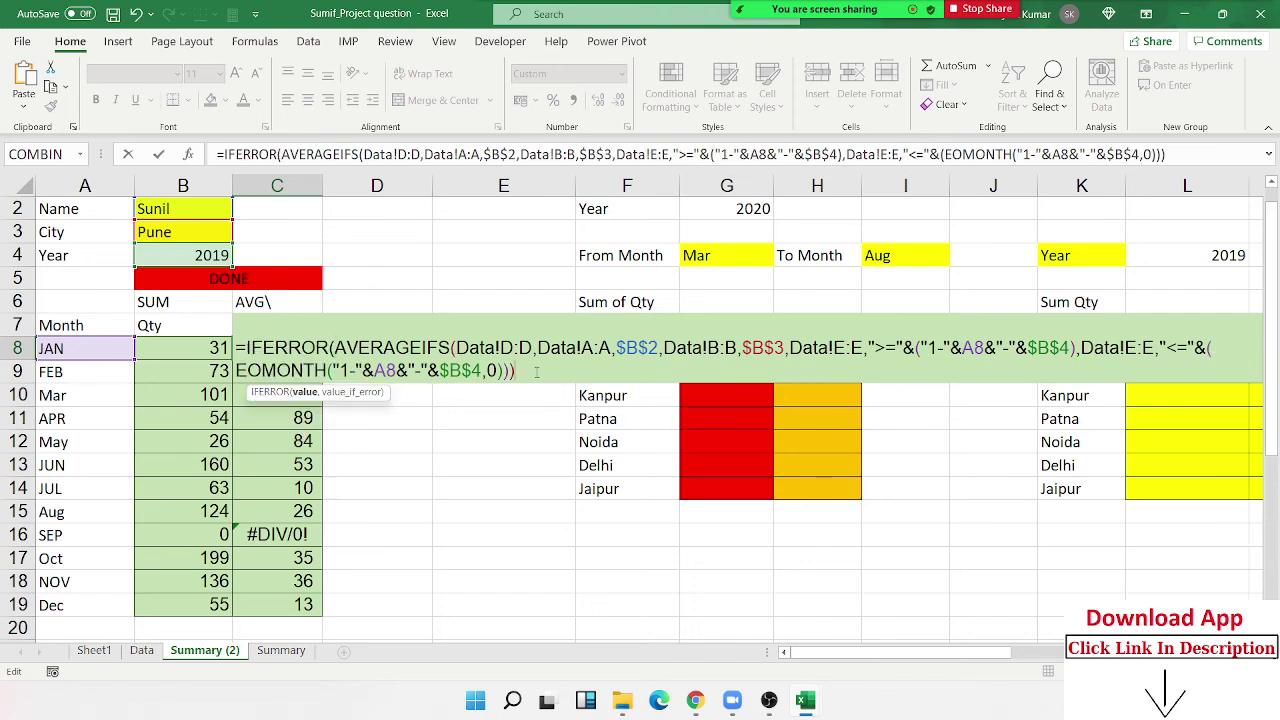
type(",\"\")")
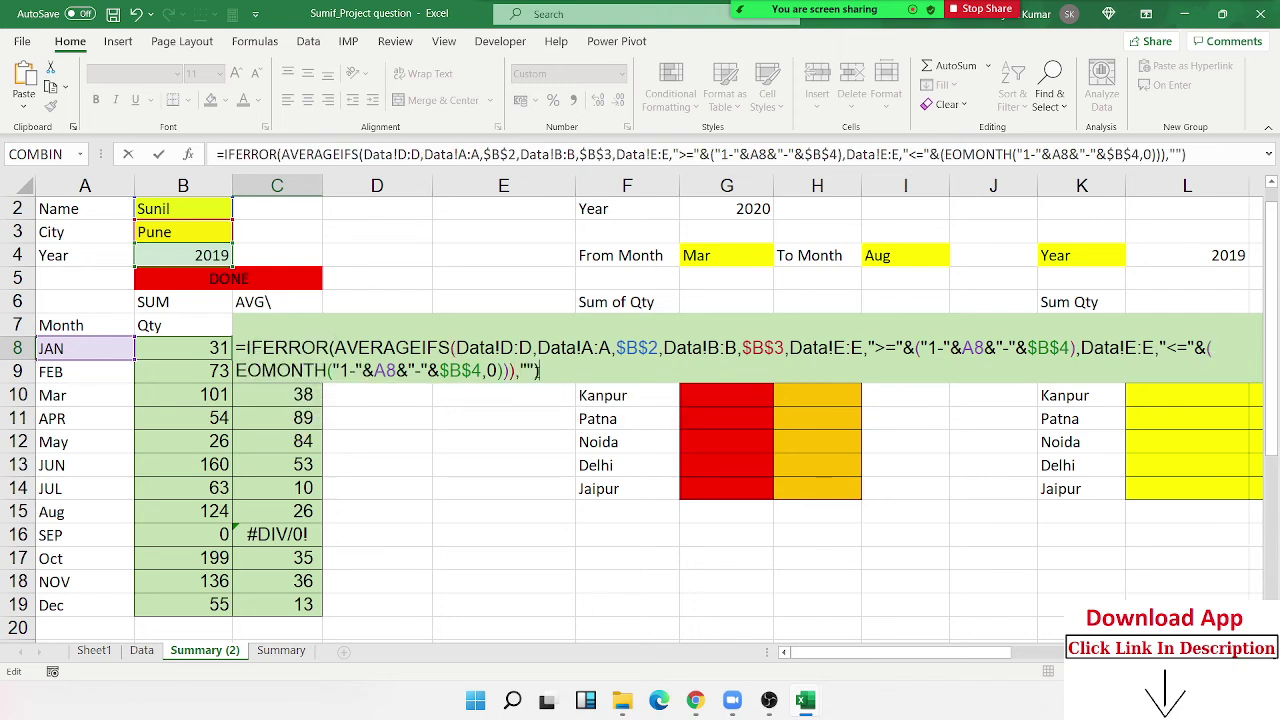
key("Return")
left_click(302, 347)
double_click(302, 347)
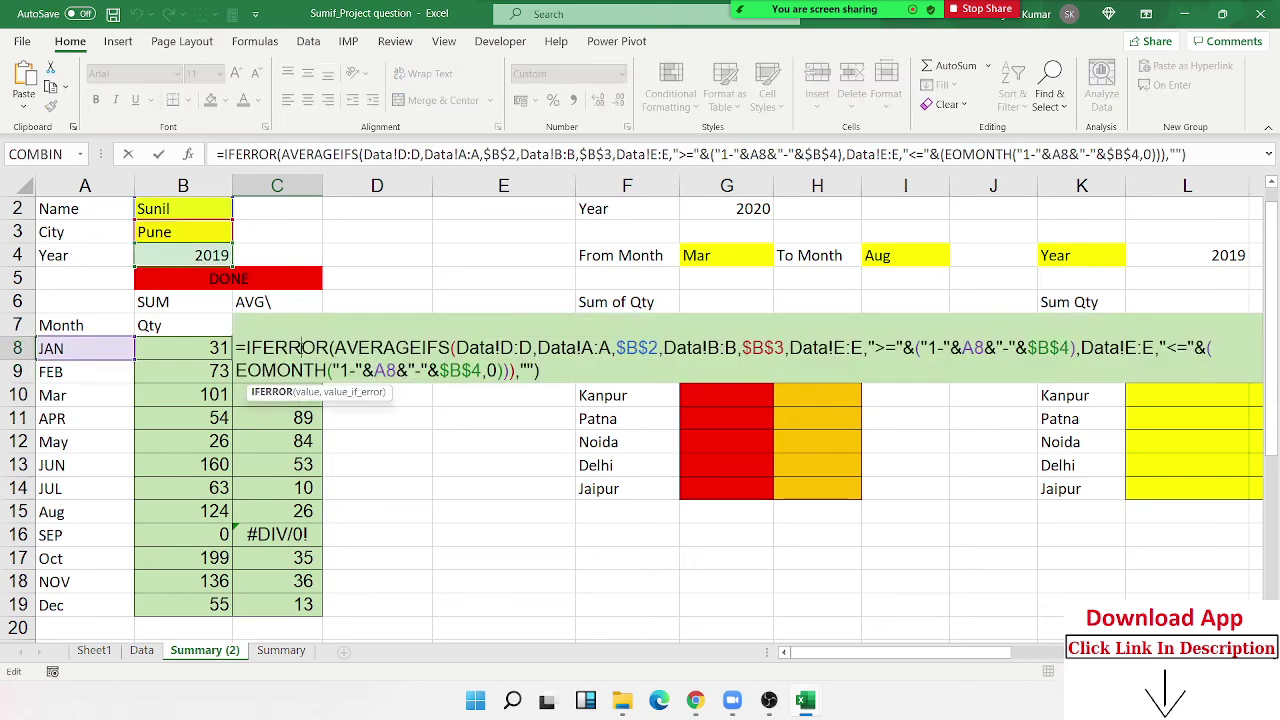
key("Escape")
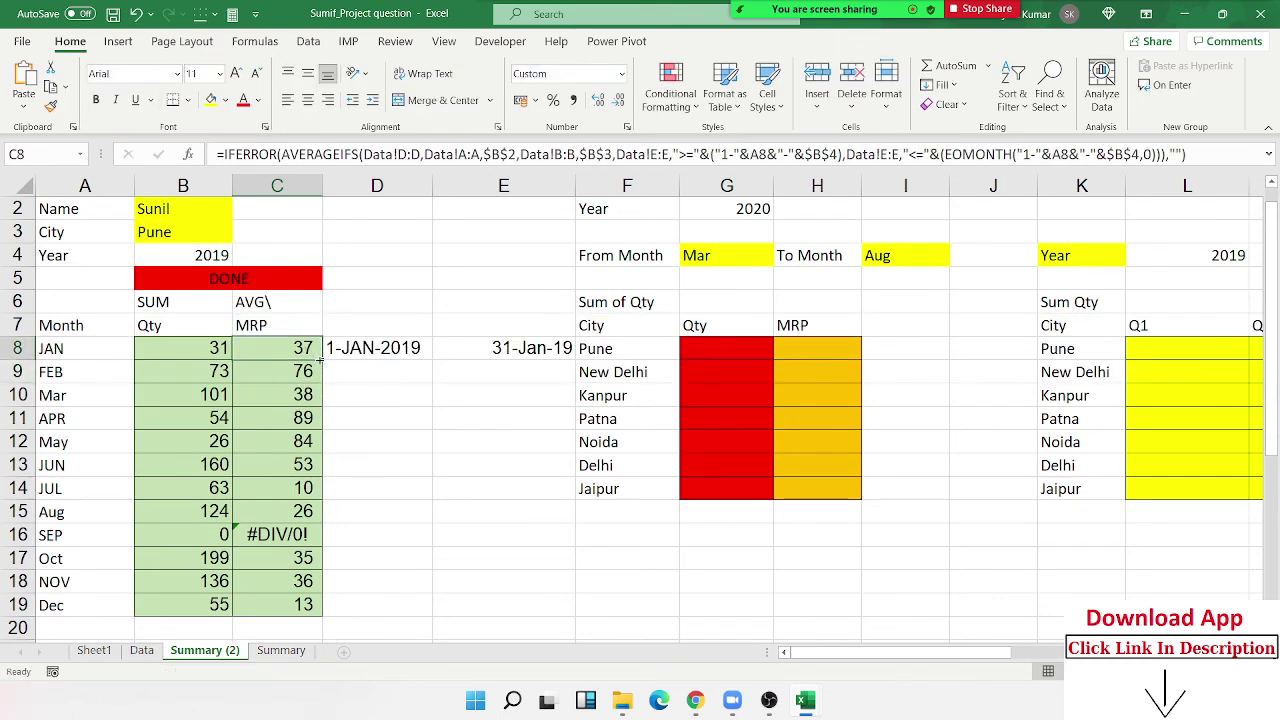
Step: Fill C8's IFERROR formula down the MRP column through December in C19 and check the filled cells
double_click(321, 358)
scroll(331, 462, "down", 2)
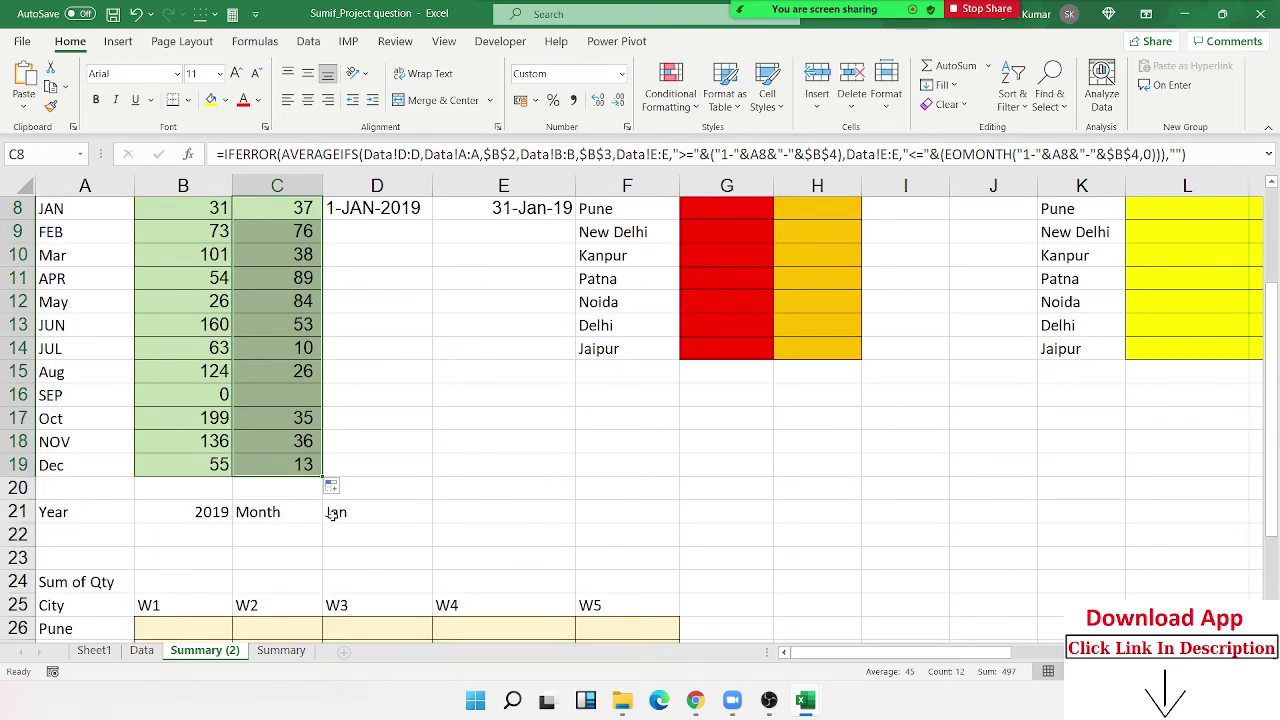
scroll(331, 510, "up", 1)
scroll(331, 505, "up", 2)
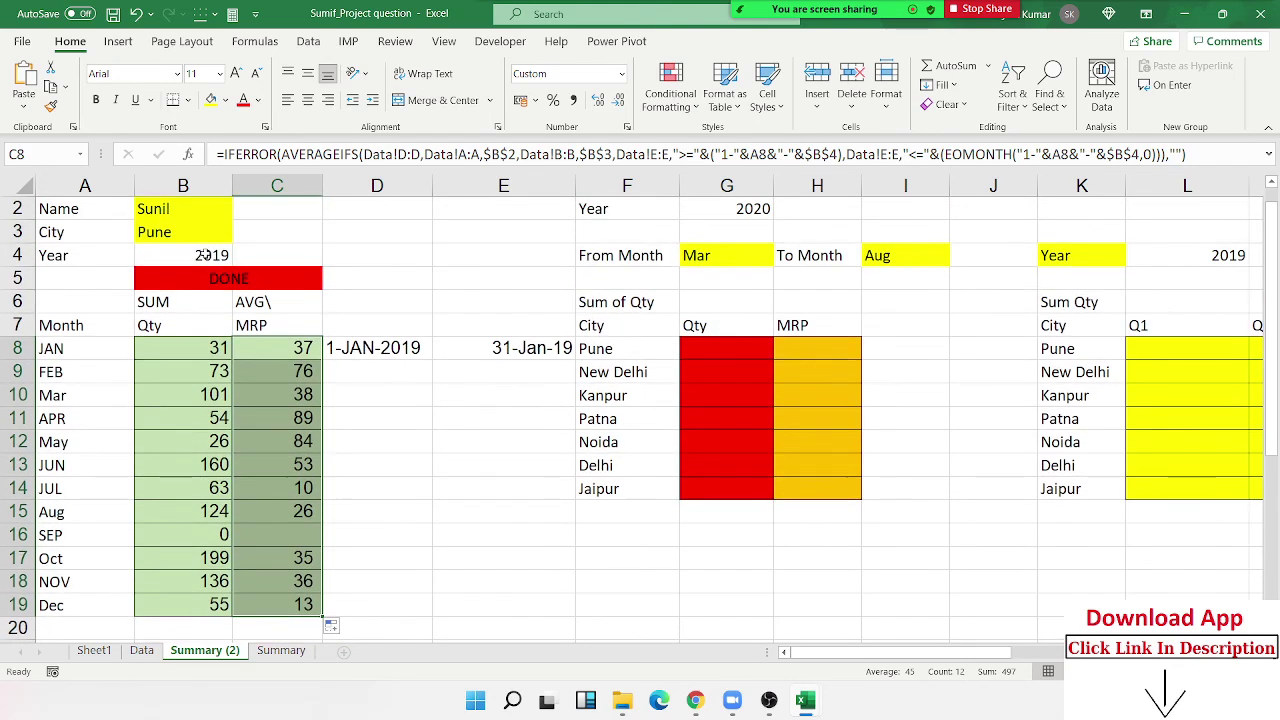
Step: Set the Year criterion in B4 to 2020
left_click(203, 255)
type("2020")
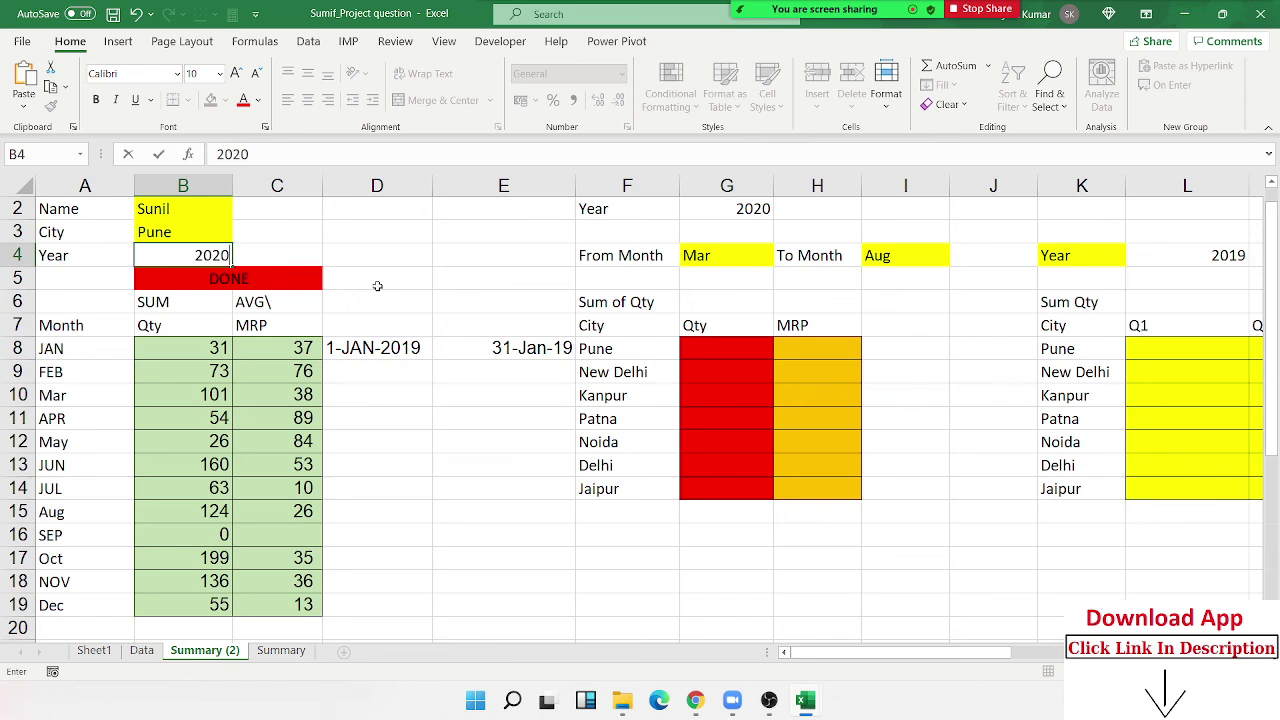
key("Return")
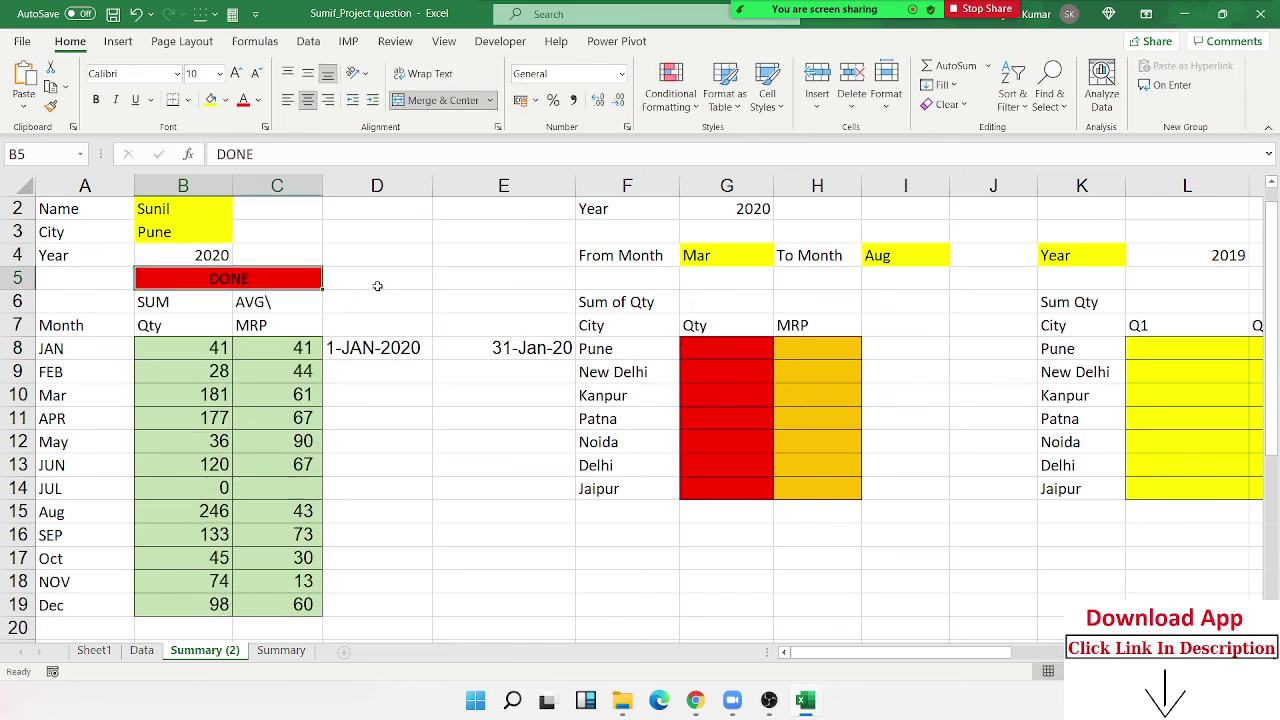
Step: Try Delhi as the City criterion in B3
left_click(173, 235)
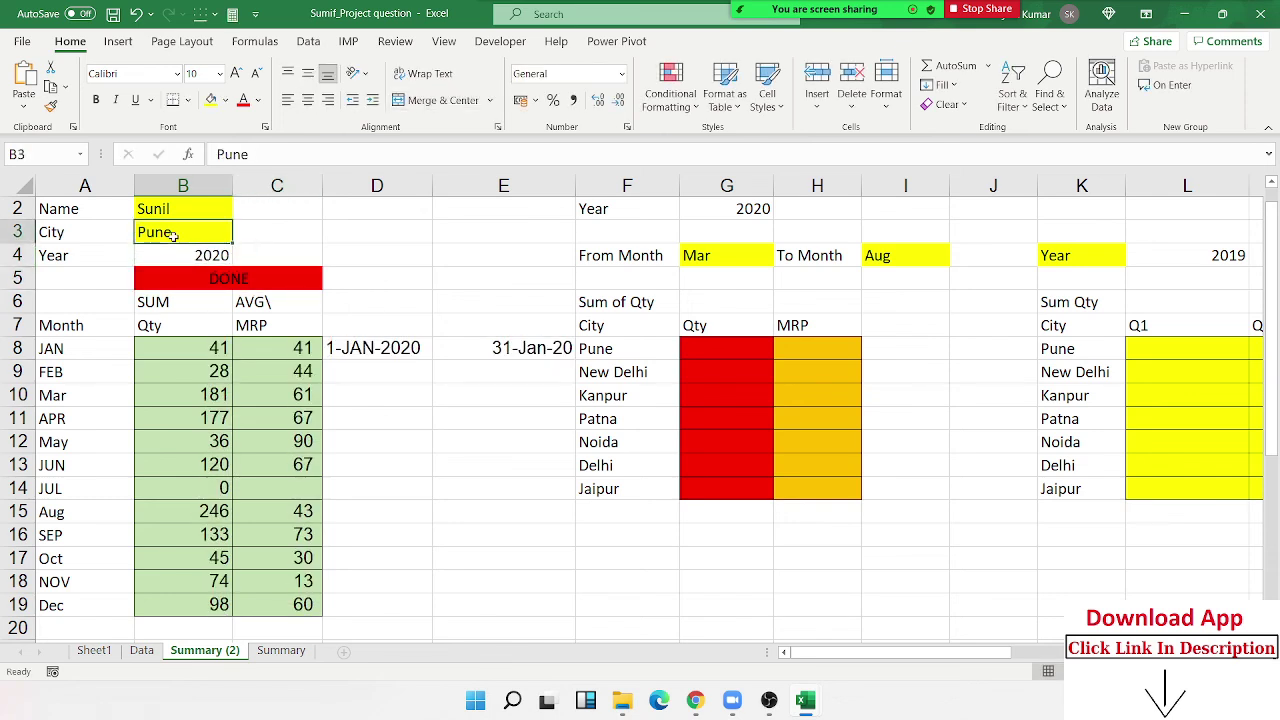
type("Delhi")
key("Return")
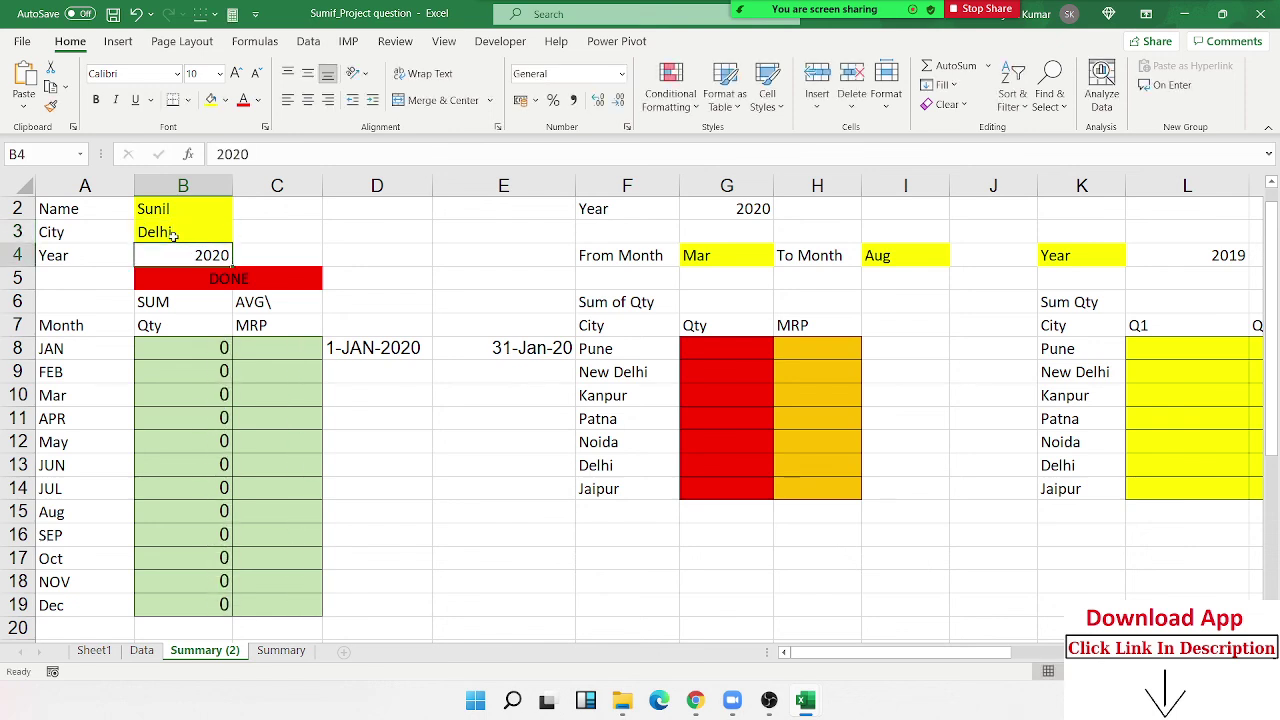
Step: Set the City criterion in B3 to Noida
left_click(173, 235)
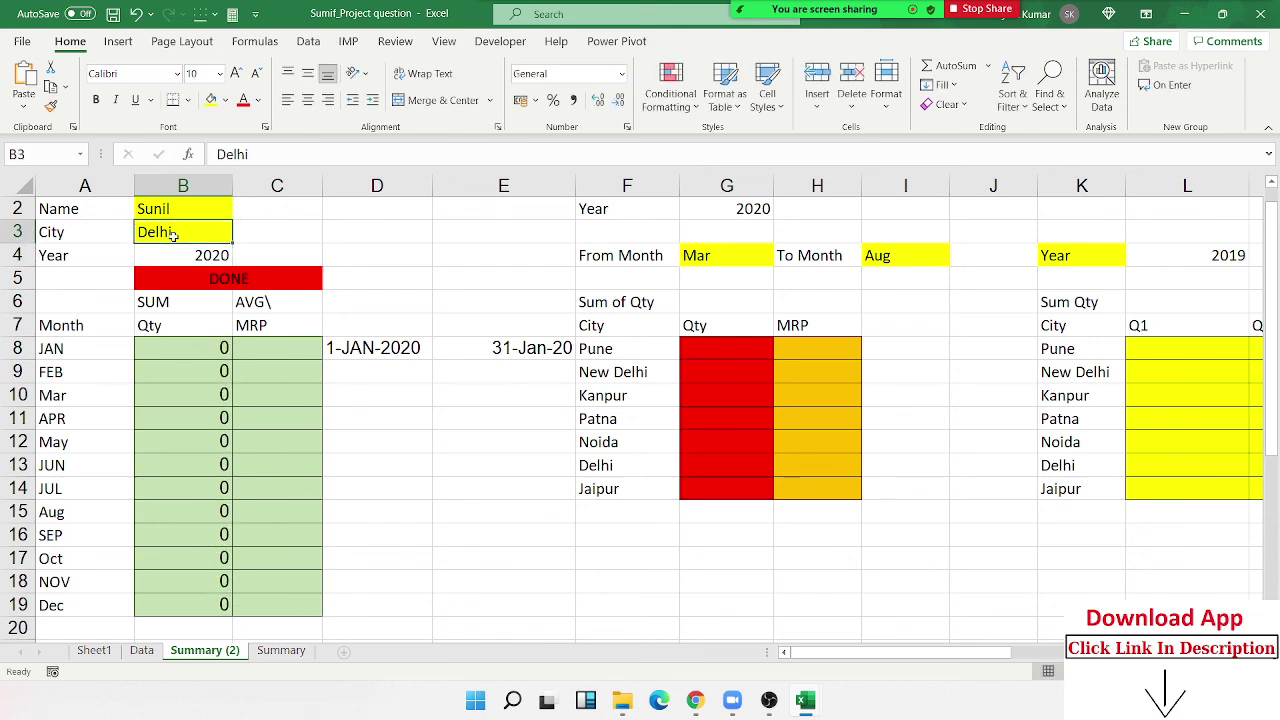
type("Noida")
key("Return")
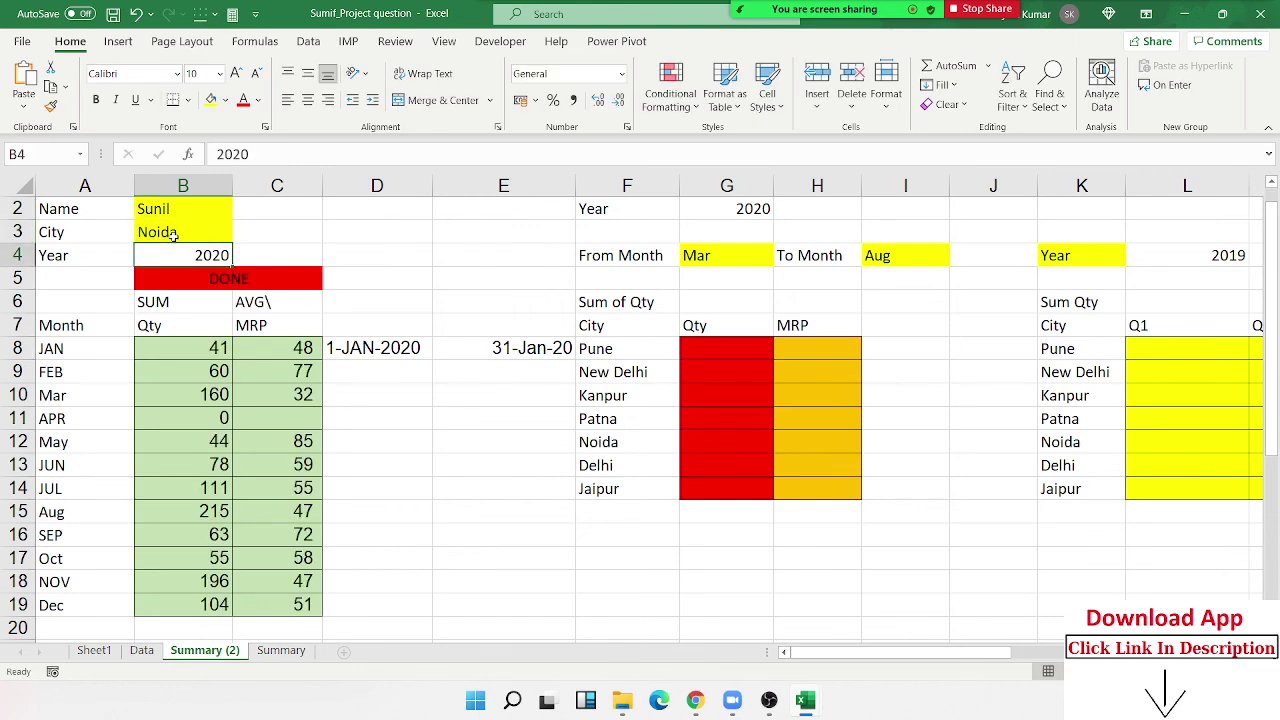